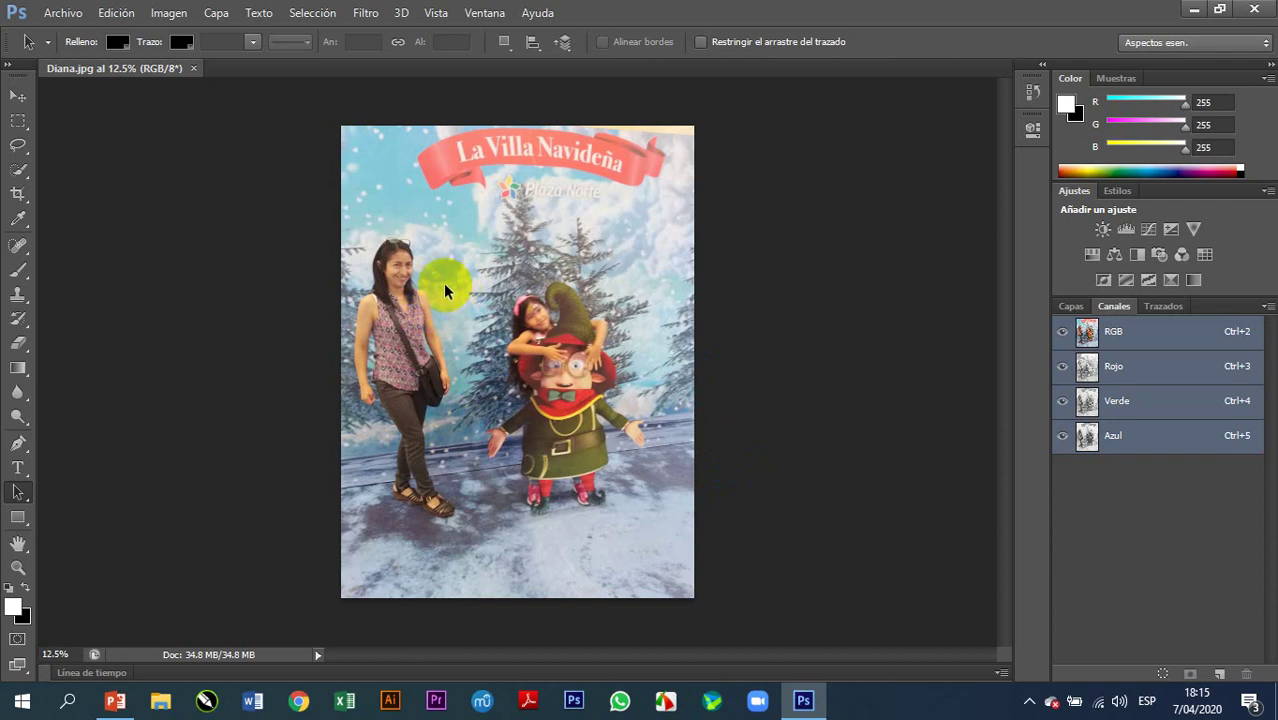
Step: Resize the photo to a document width of 20 centimetres at a resolution of 300 pixels/inch, keeping the proportions constrained
left_click(169, 22)
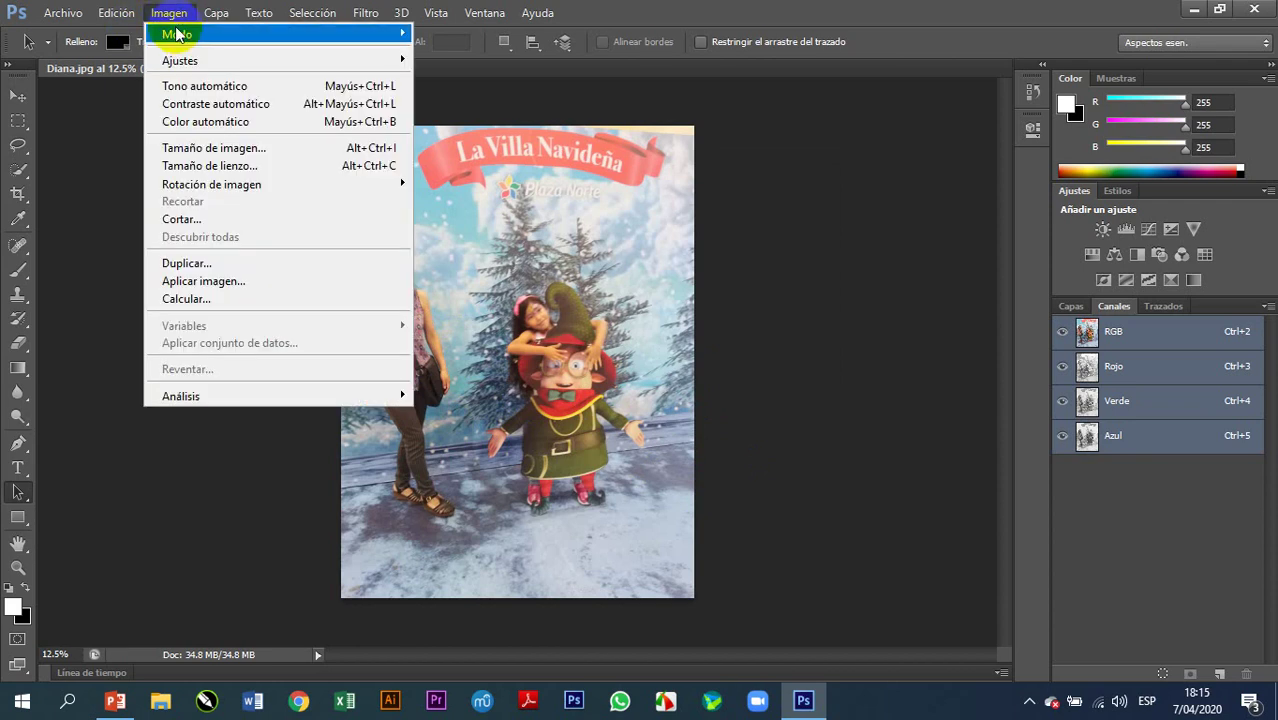
left_click(203, 148)
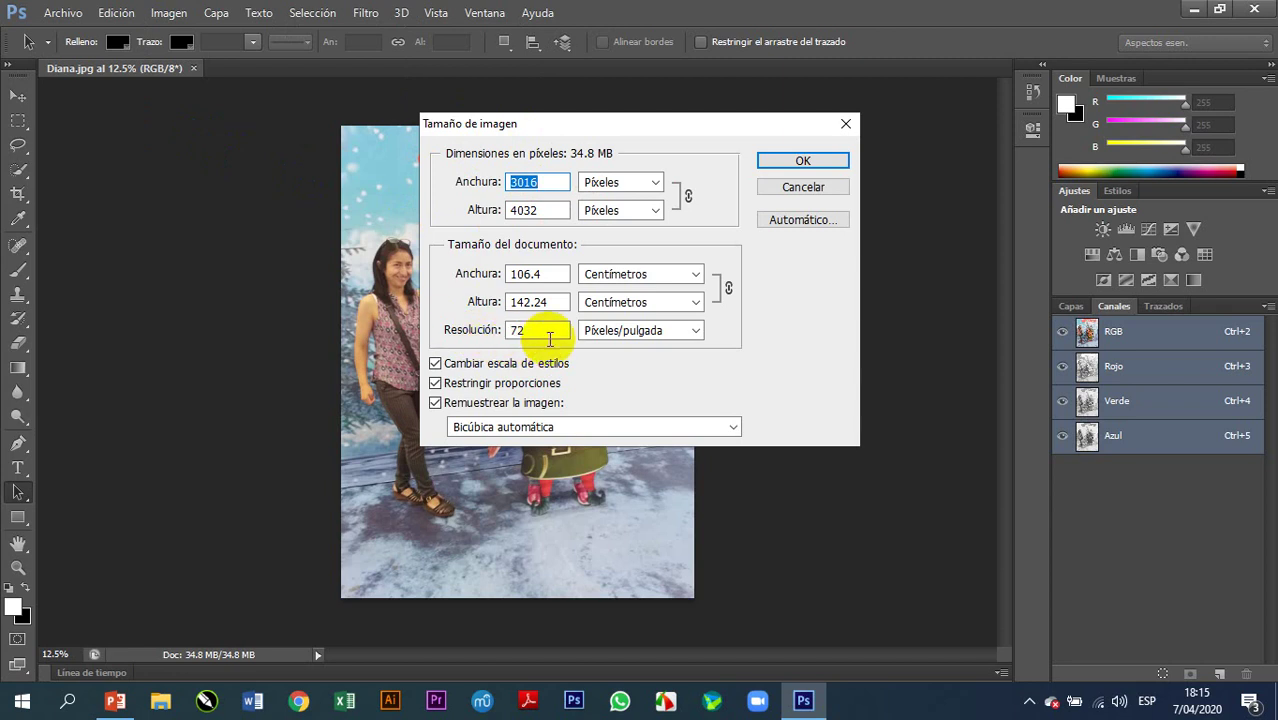
double_click(547, 332)
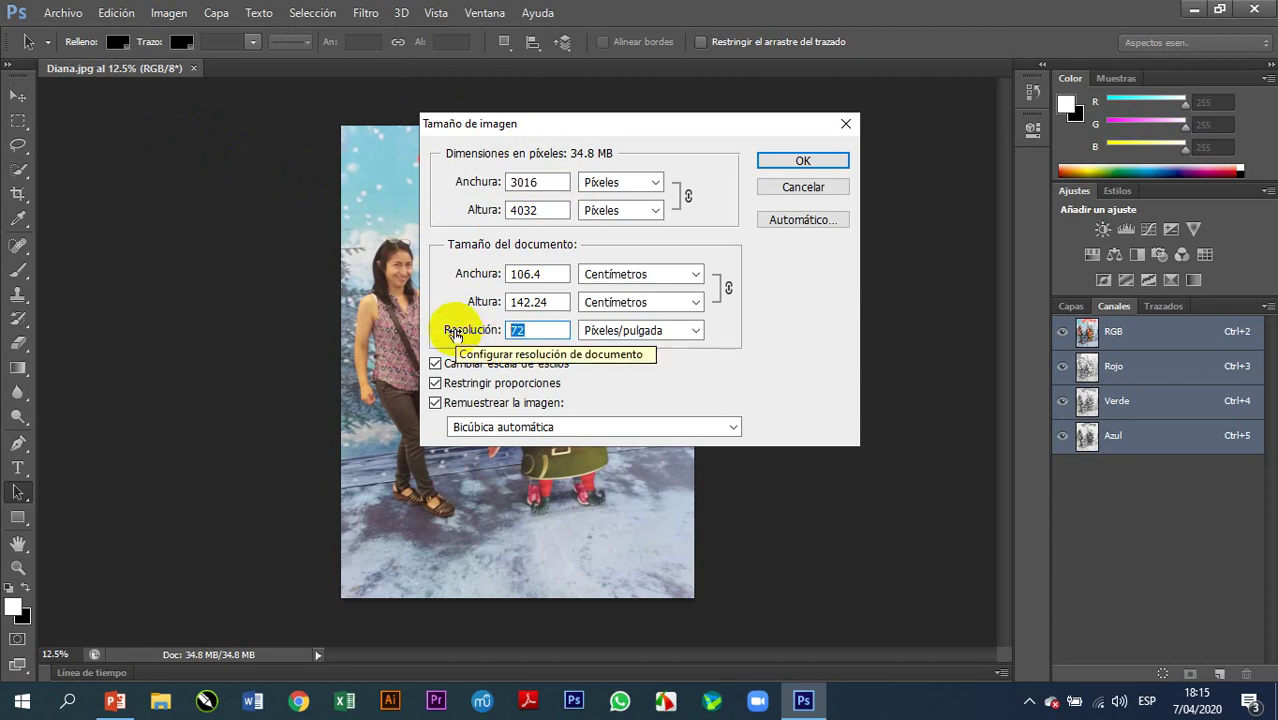
type("300")
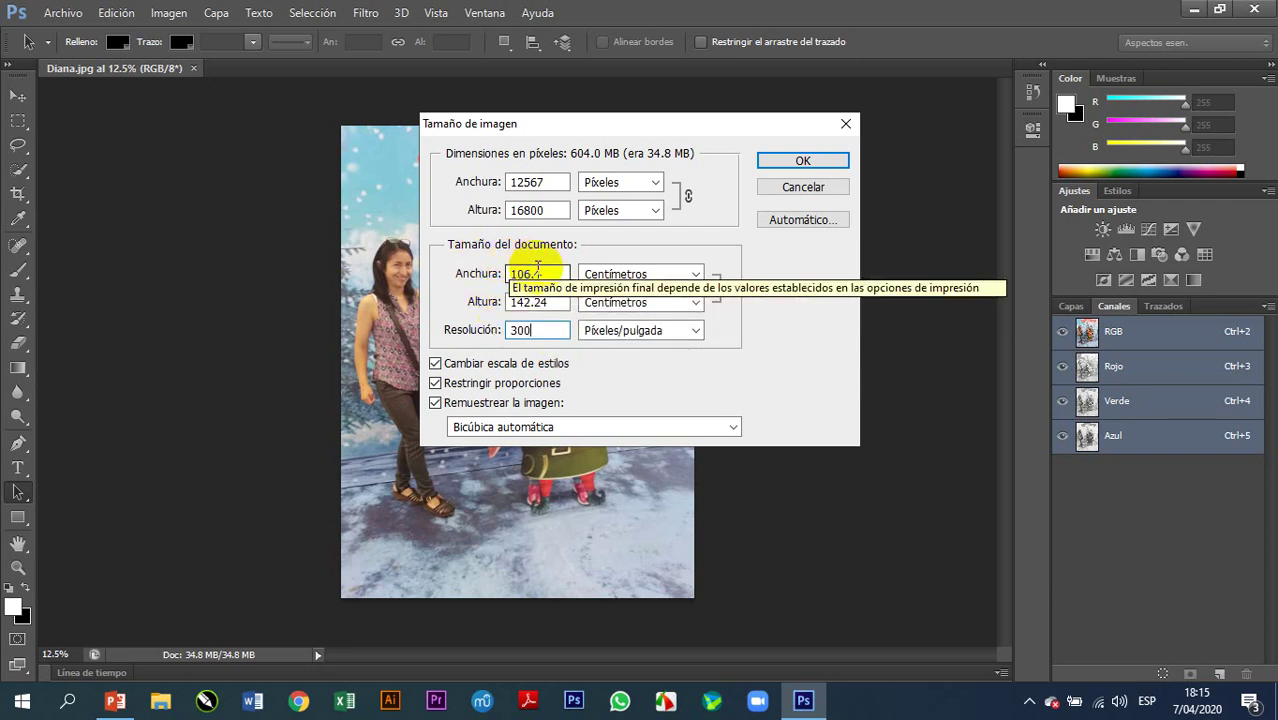
double_click(520, 273)
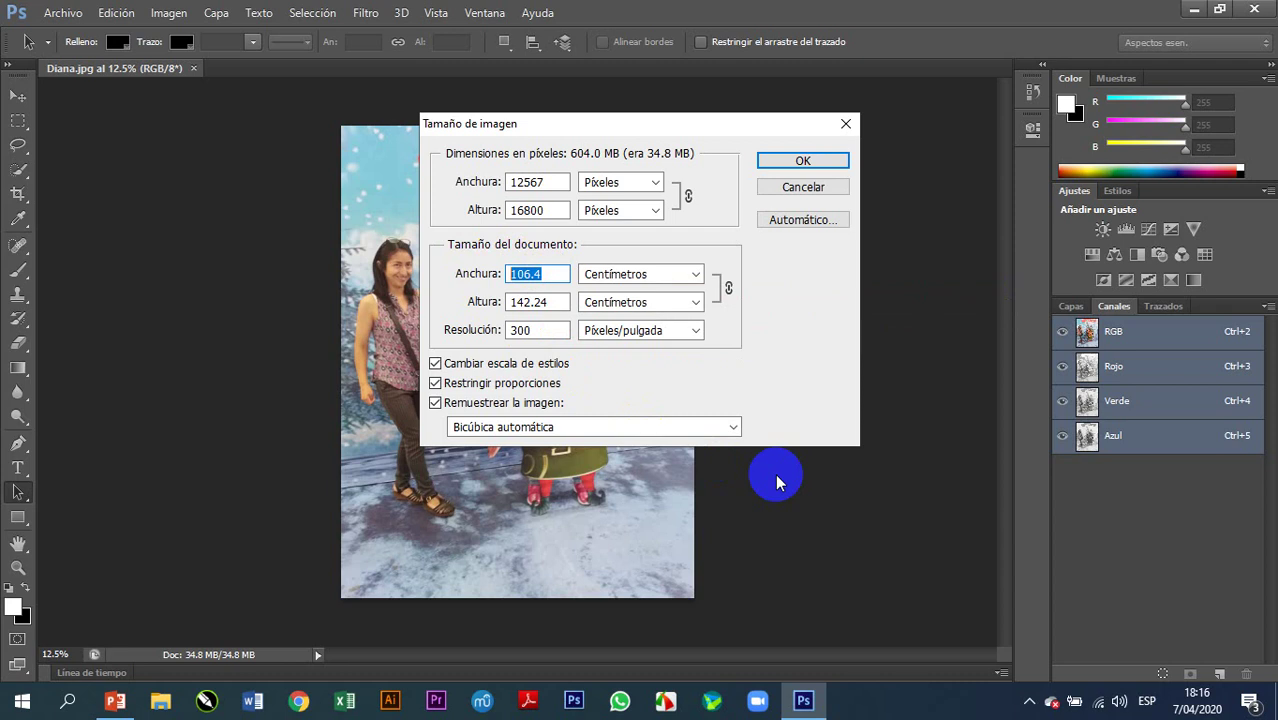
type("20")
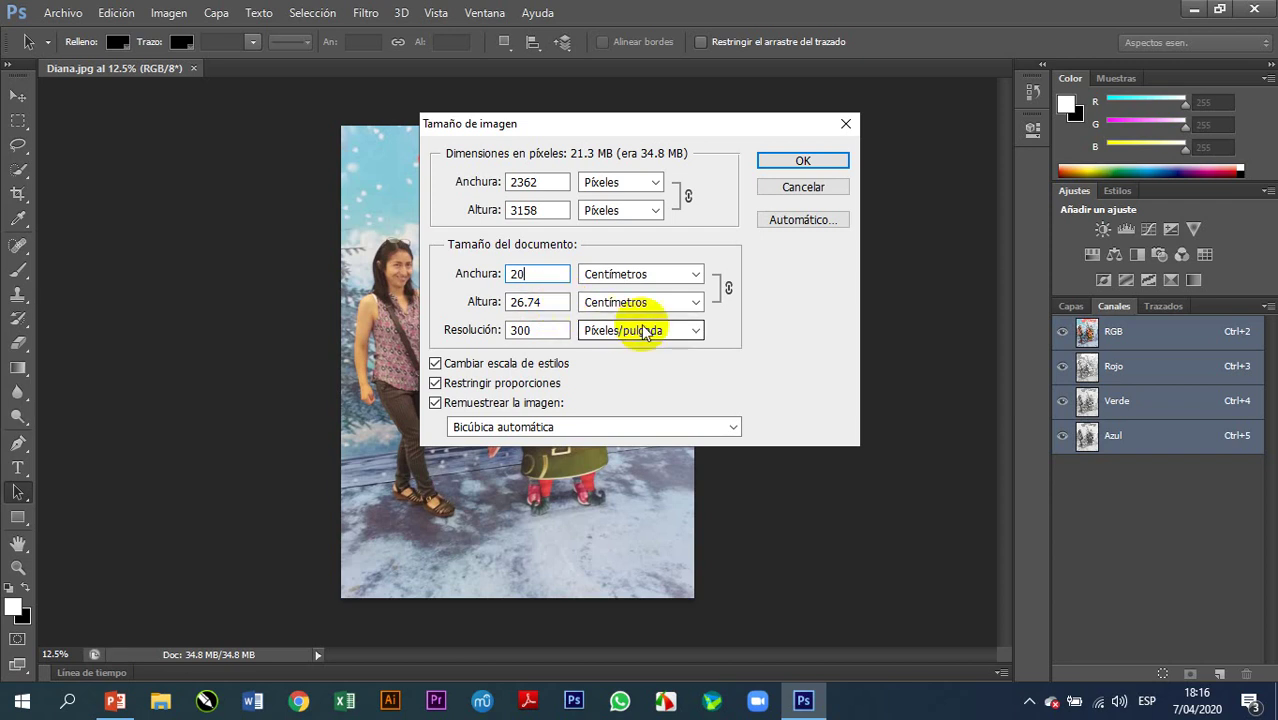
left_click(795, 161)
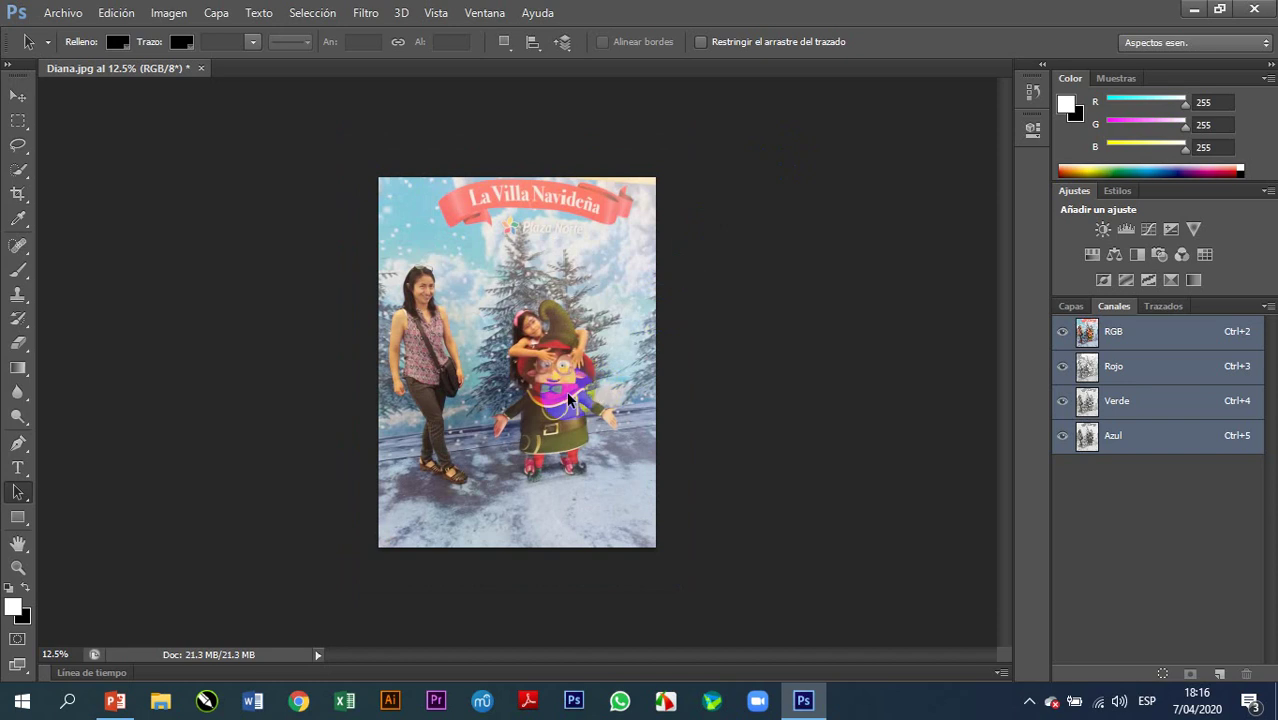
Step: Convert the photo from RGB to CMYK colour mode, accepting the Japan Web Coated (Ad) profile
scroll(553, 405, "up", 2)
scroll(553, 405, "up", 2)
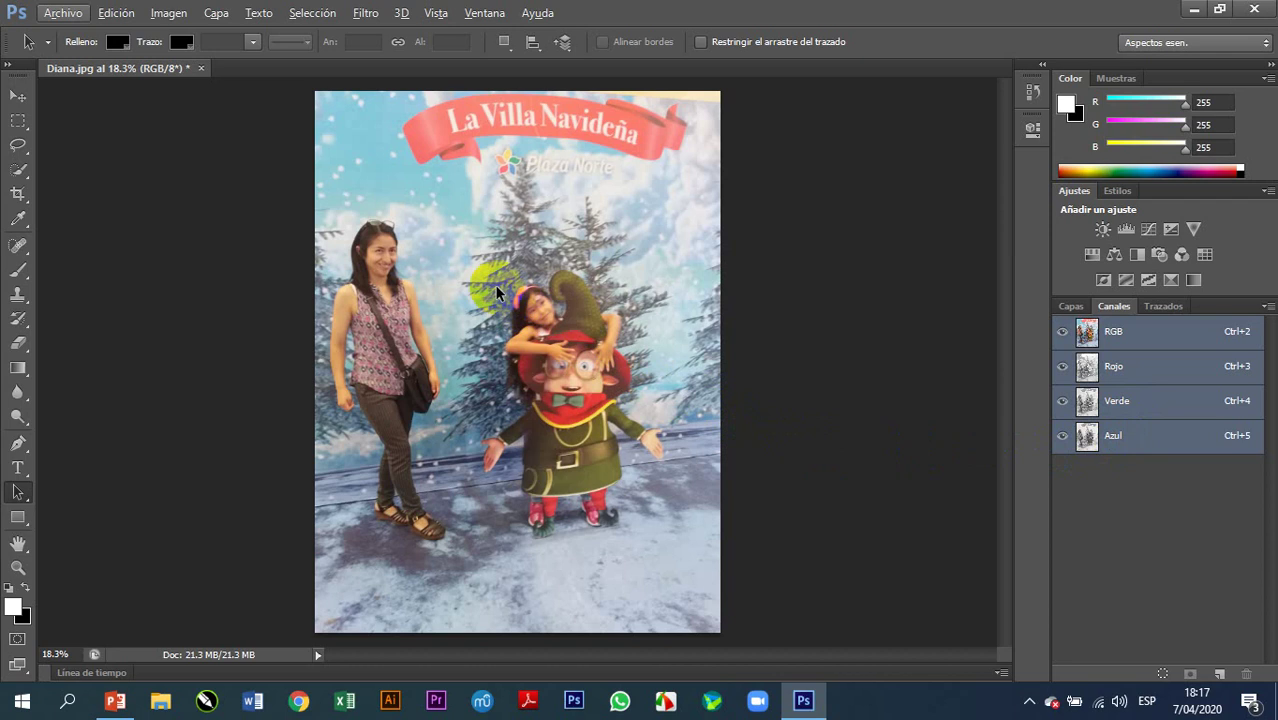
left_click(170, 13)
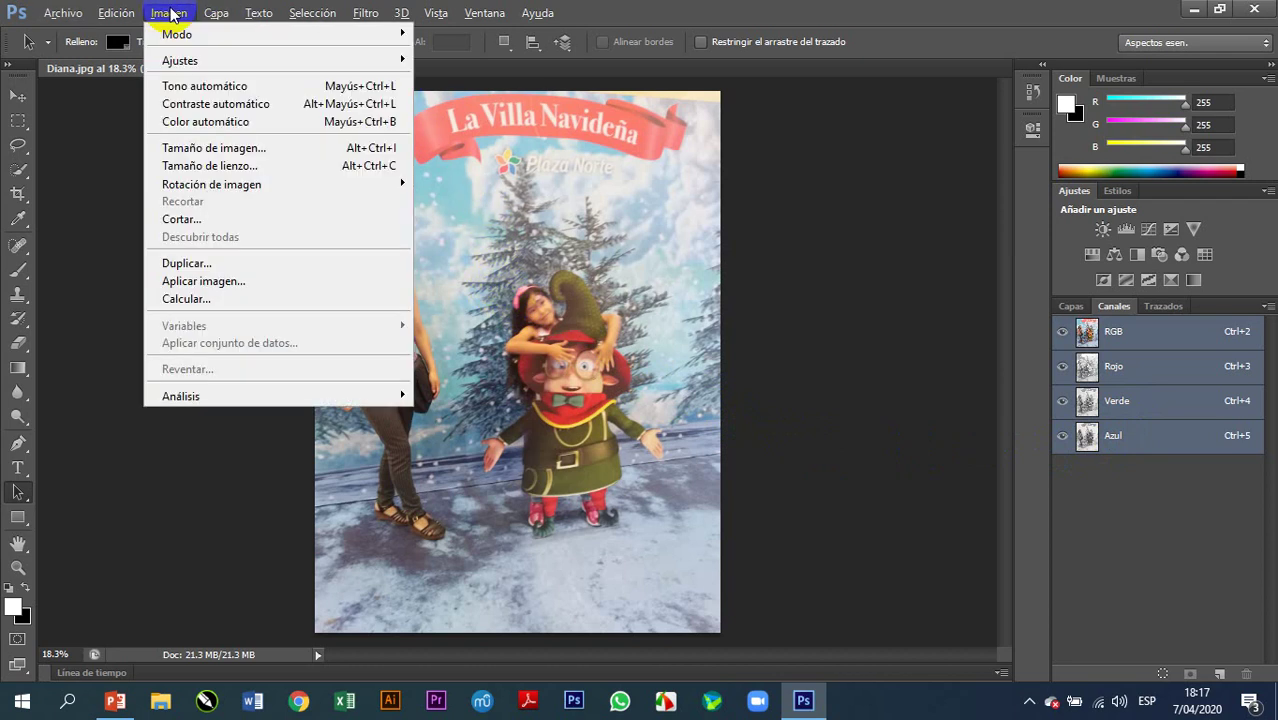
mouse_move(195, 40)
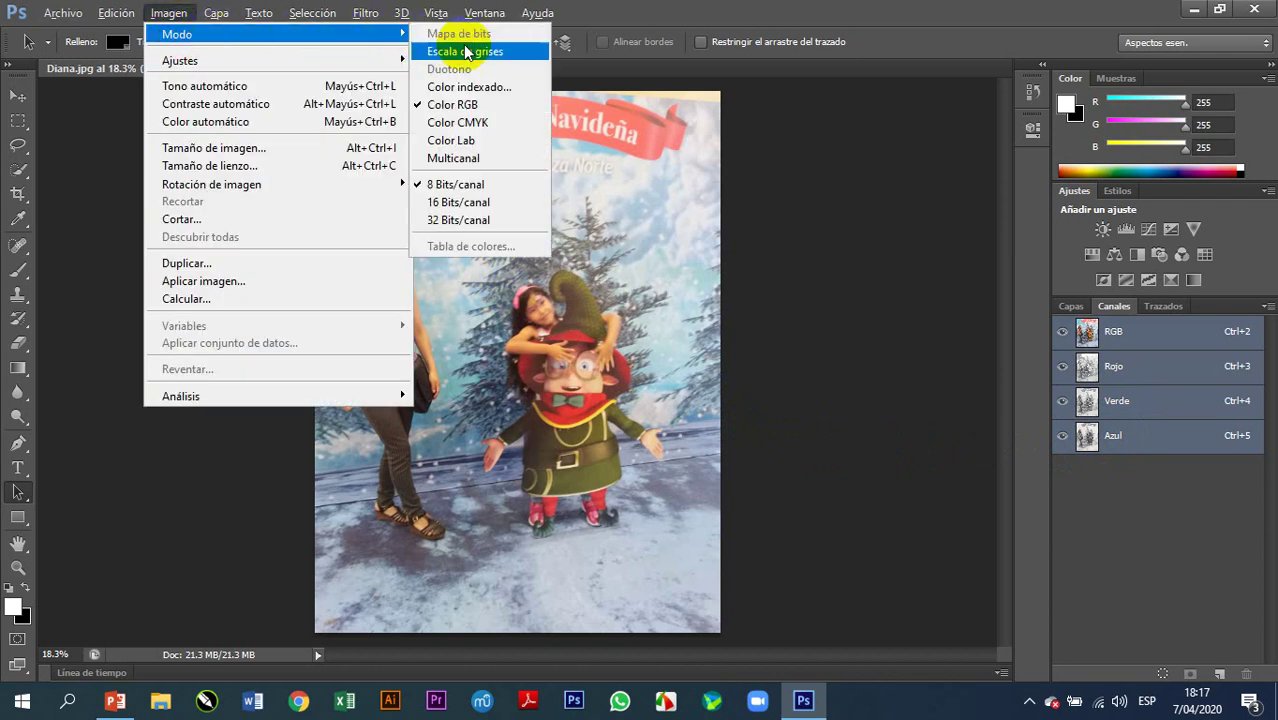
left_click(480, 123)
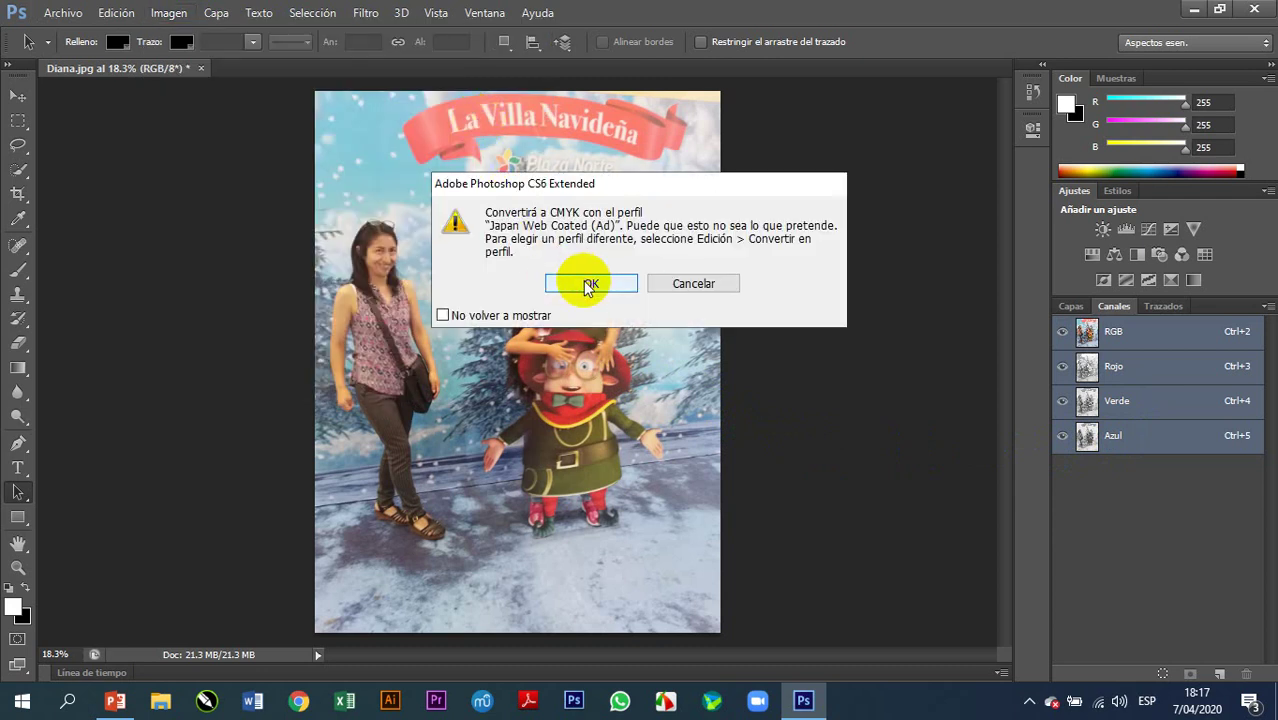
left_click(590, 284)
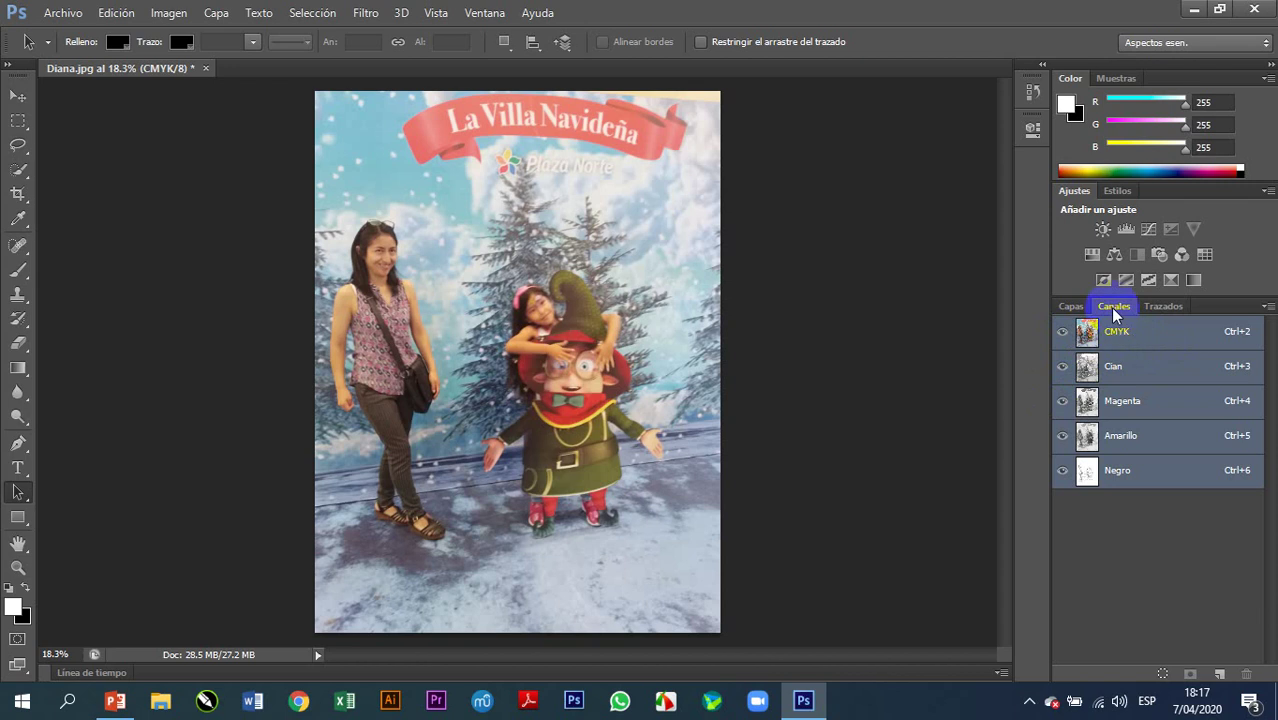
Step: Split the CMYK photo's channels into separate grayscale documents
left_click(1078, 310)
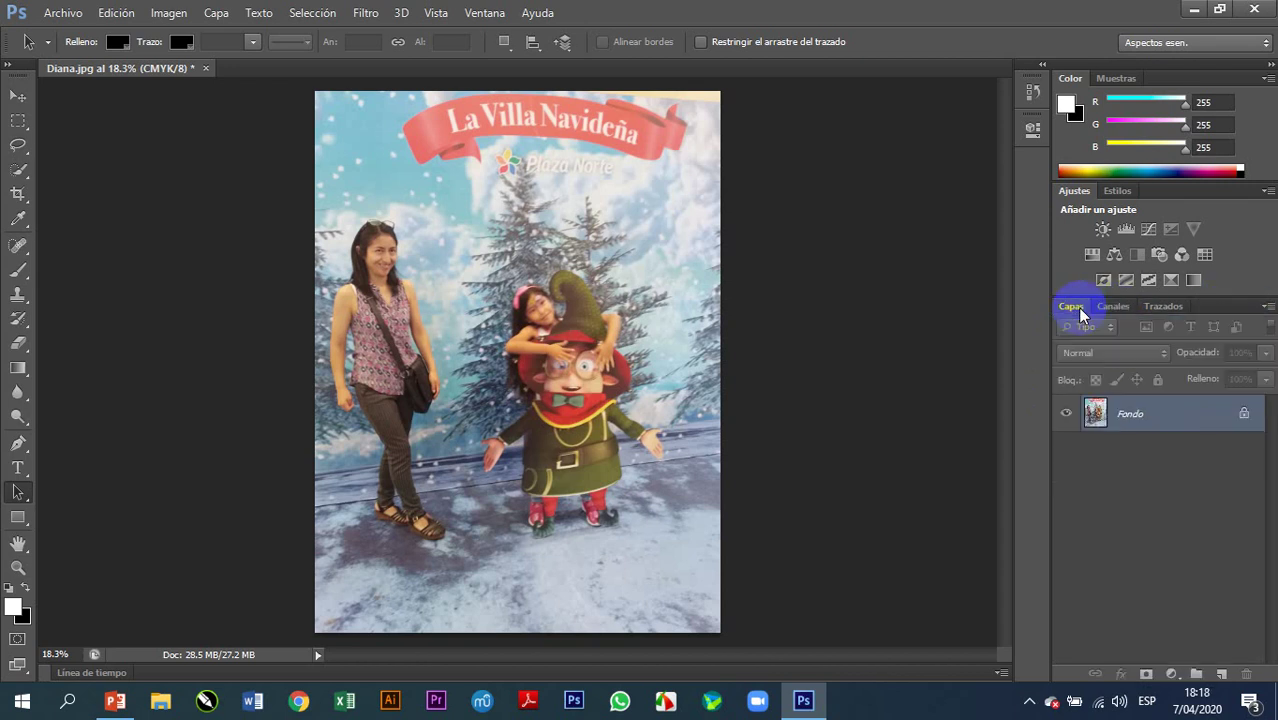
left_click(1110, 307)
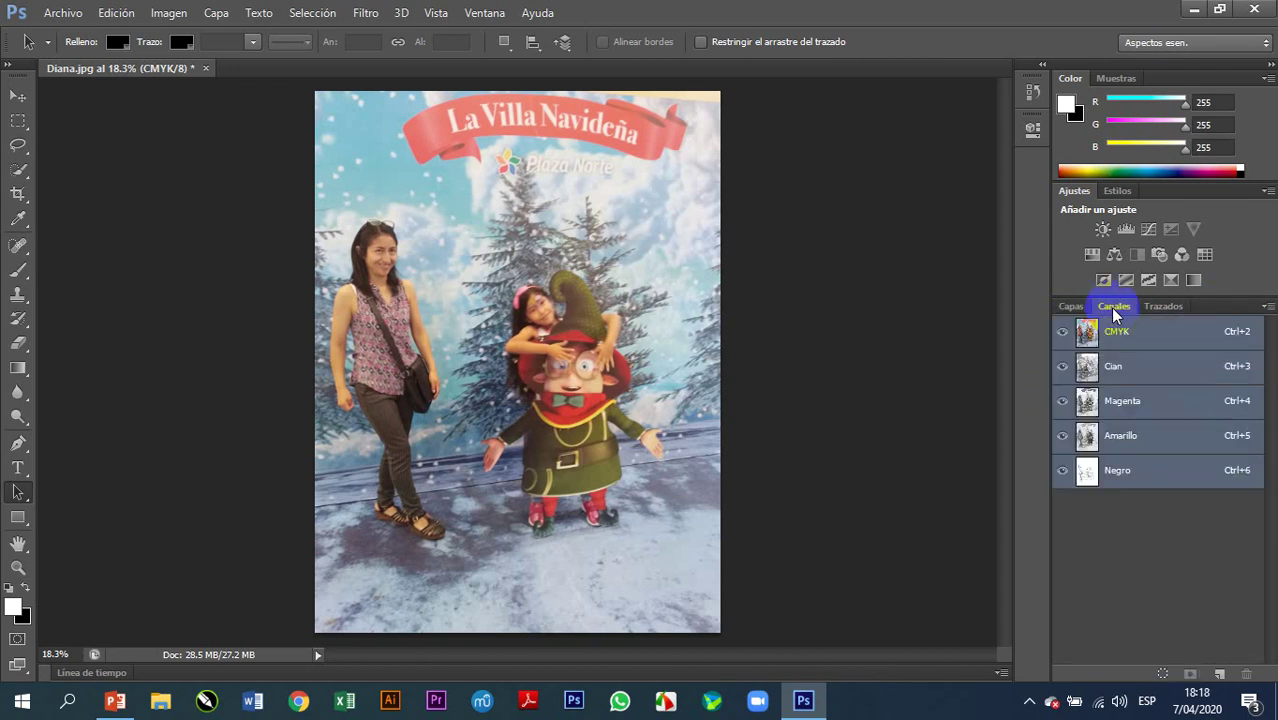
left_click(1267, 307)
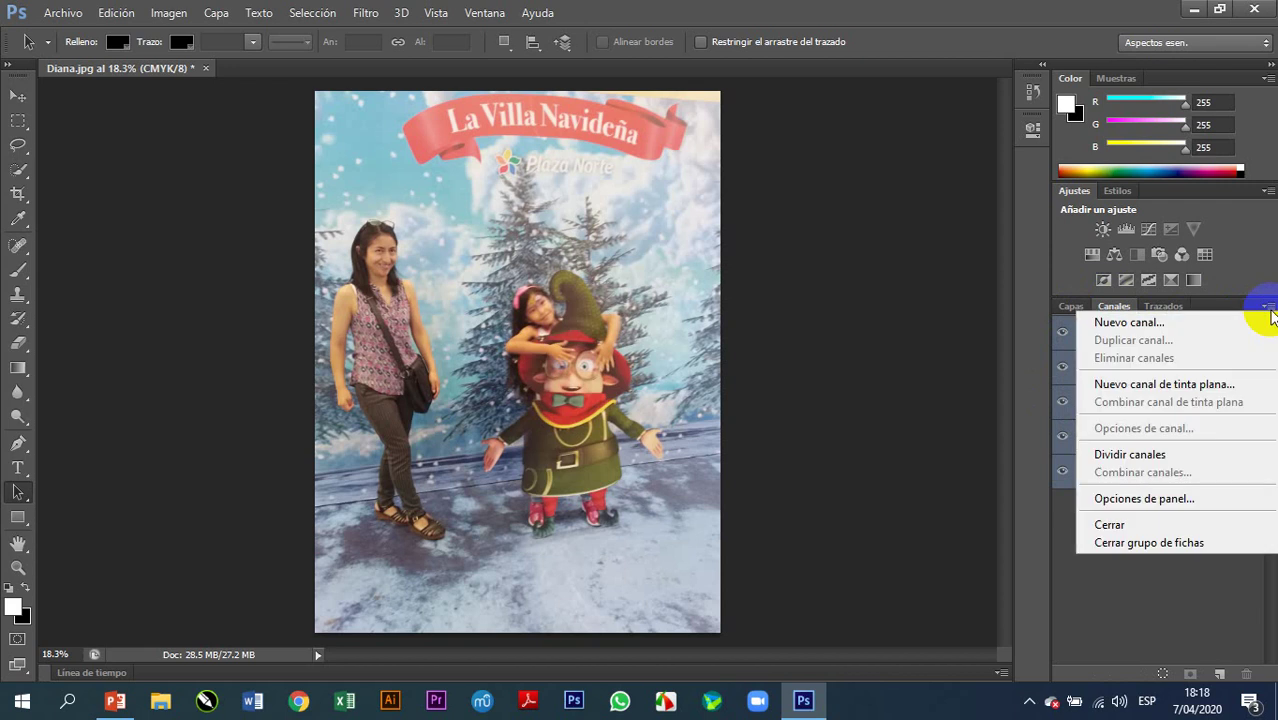
left_click(1143, 458)
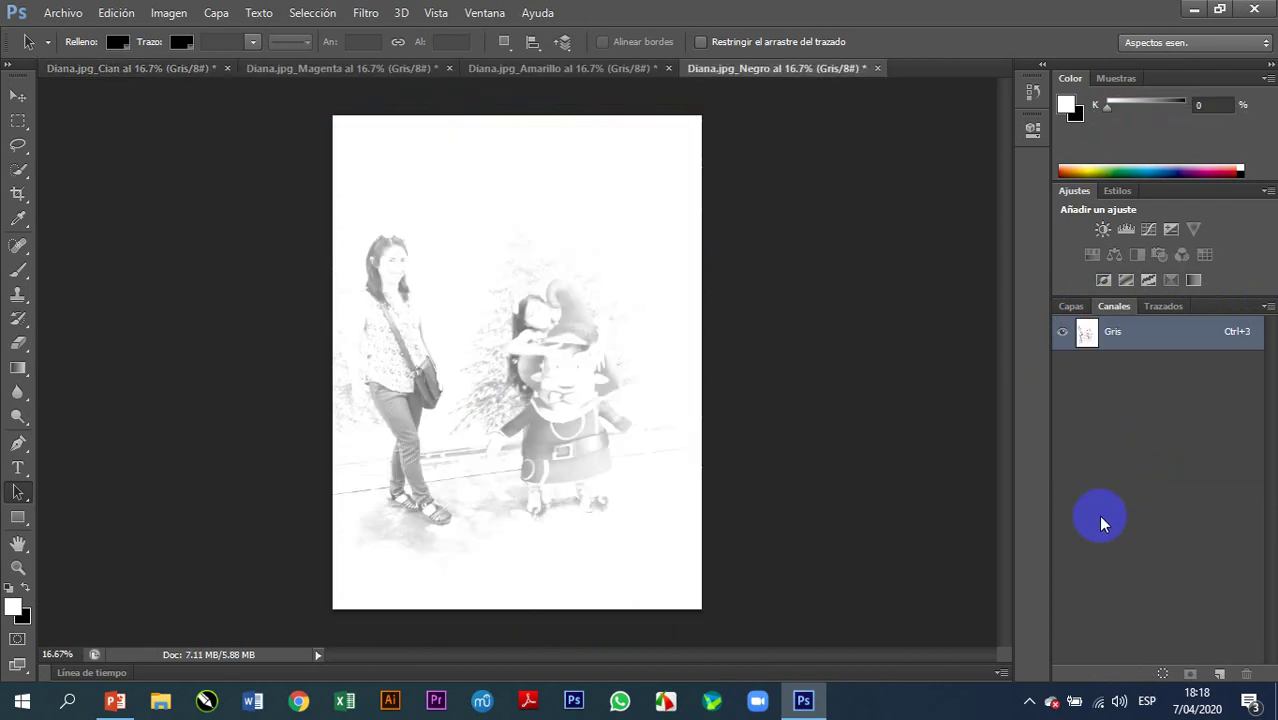
Step: Arrange the four split channel documents together in a 4-up window layout
left_click(571, 251)
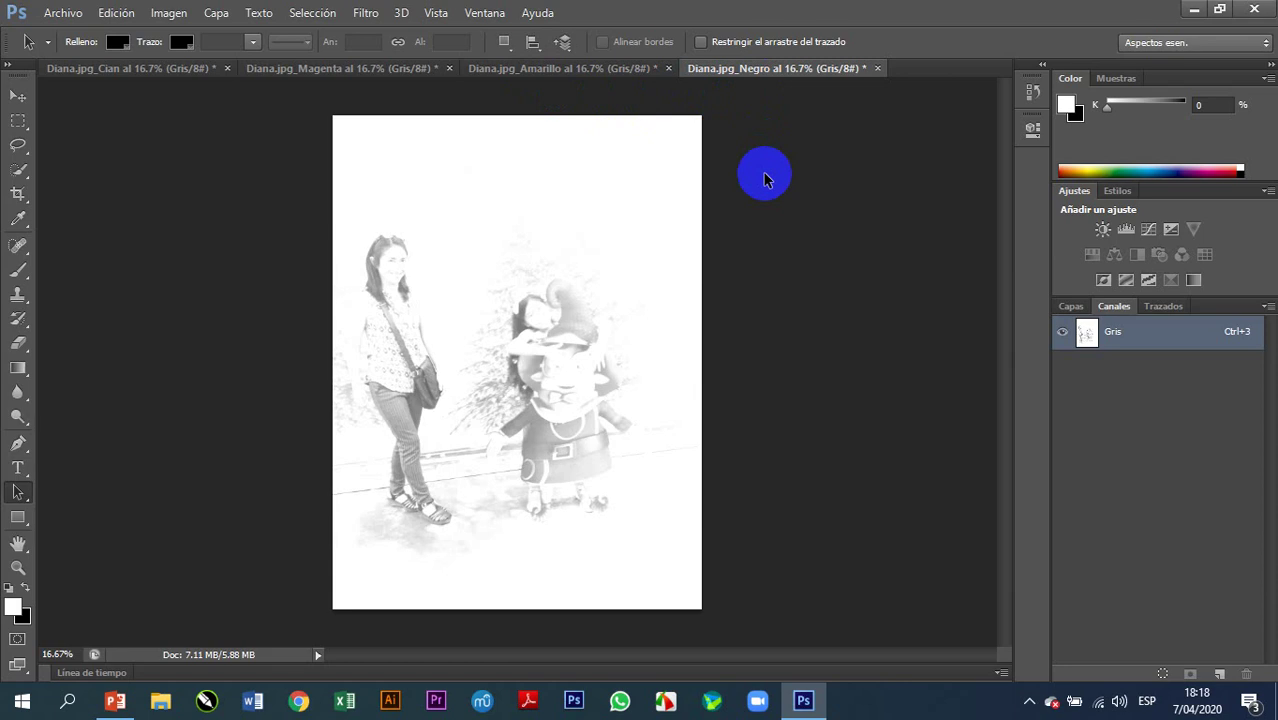
left_click(689, 134)
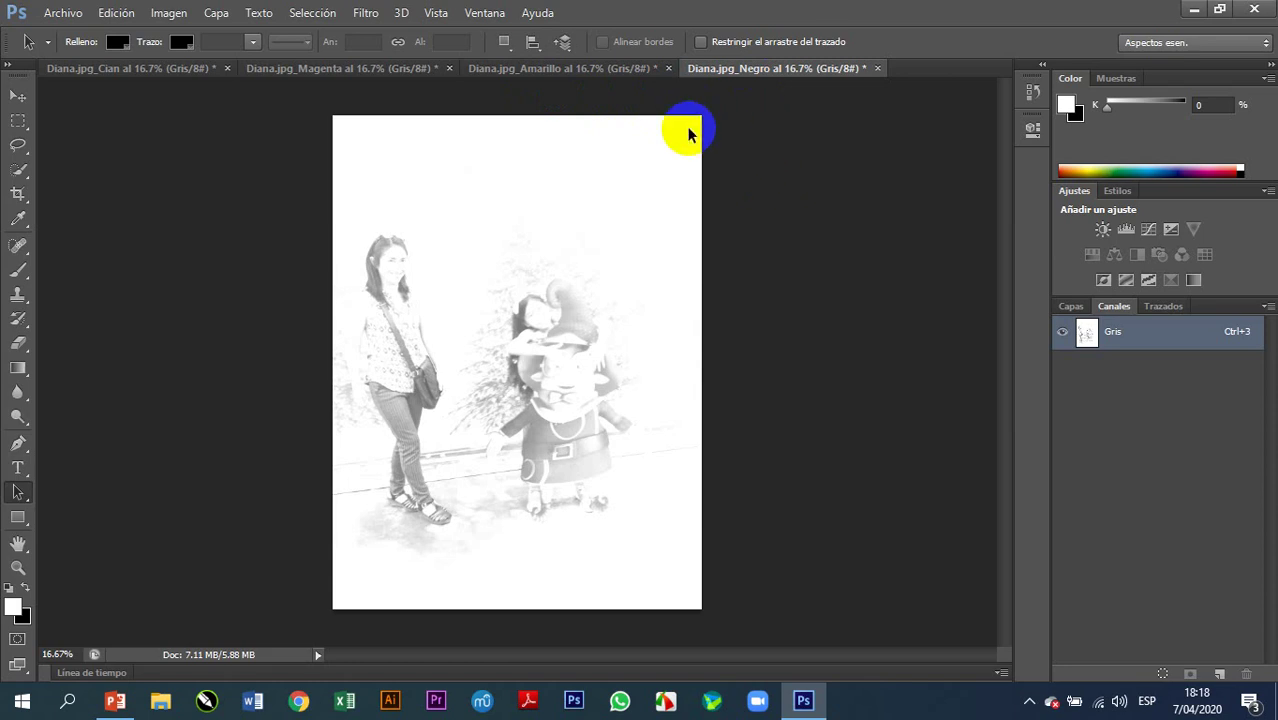
left_click(486, 15)
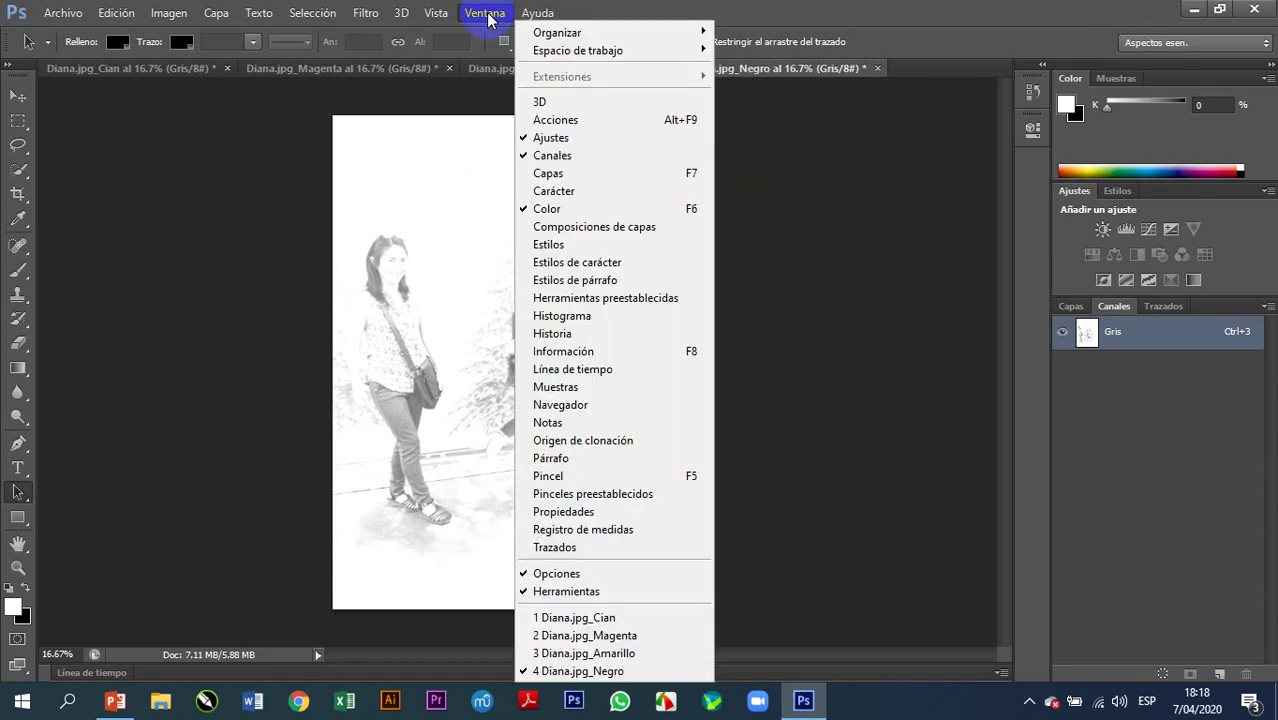
mouse_move(560, 32)
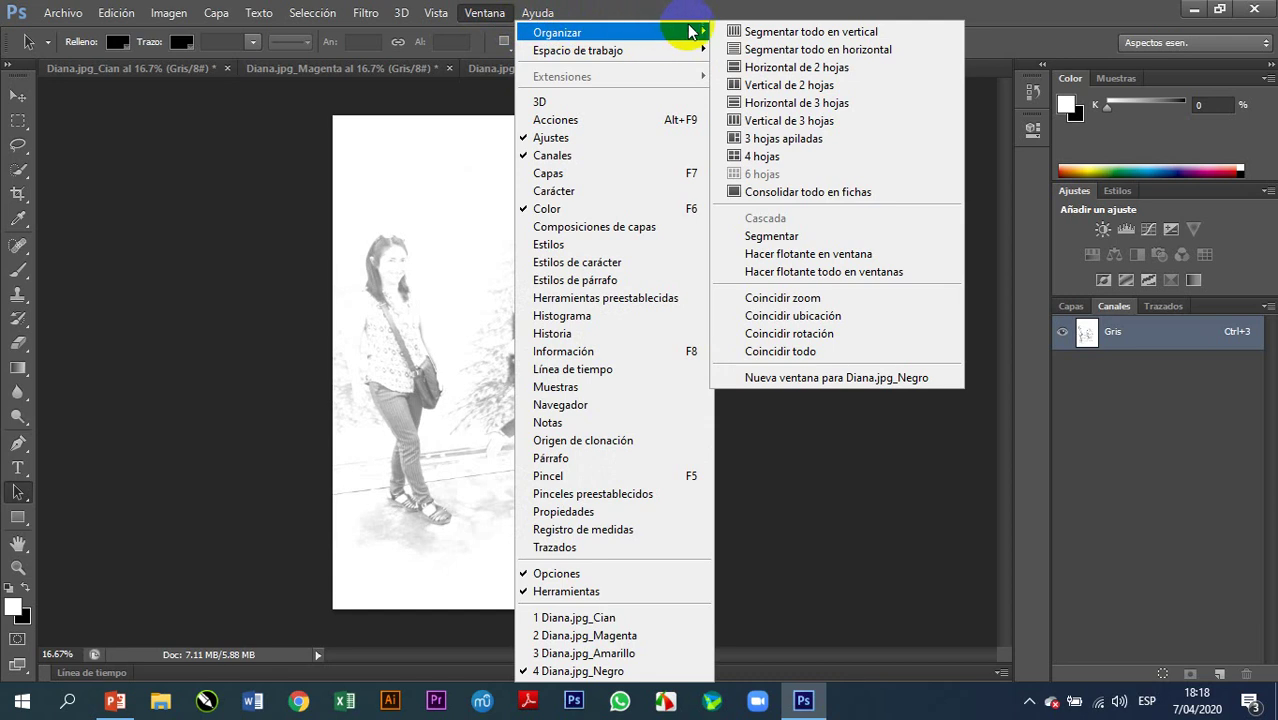
left_click(776, 156)
Step: Compare the tiled channel images and examine the Magenta document's tree detail up close, down to the pixels
left_click(627, 277)
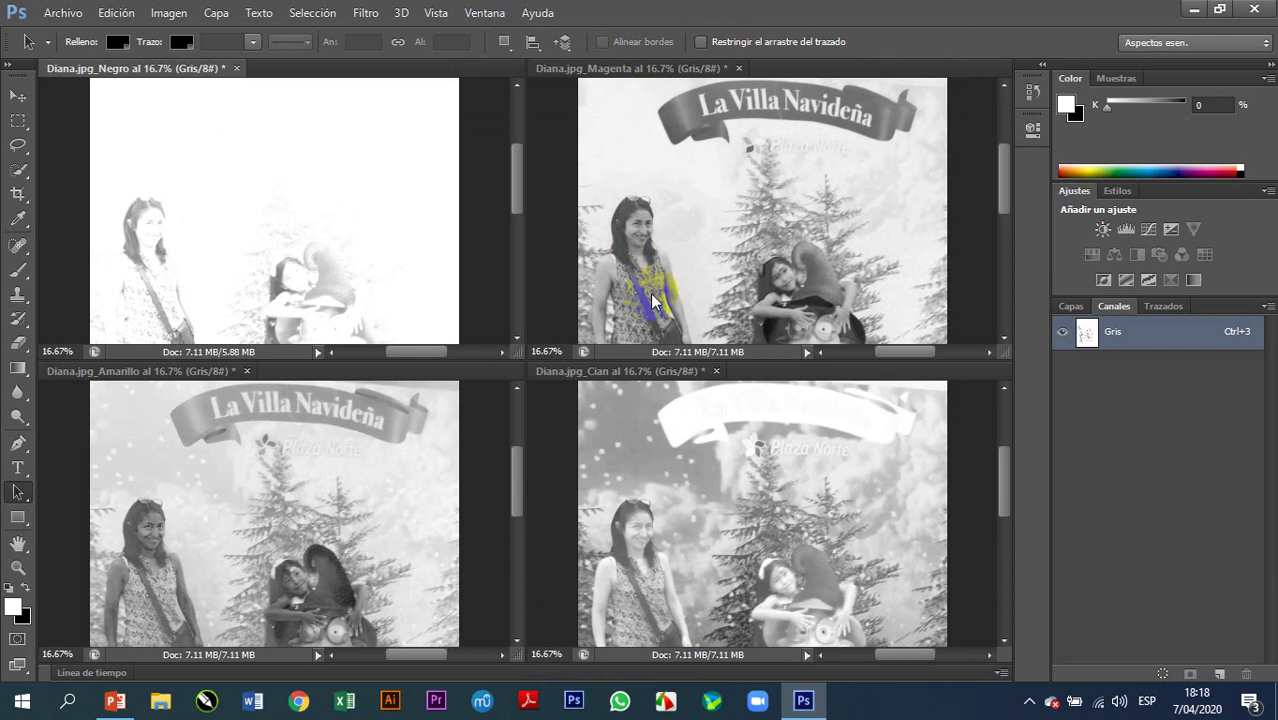
left_click(768, 330)
left_click(810, 308)
scroll(456, 254, "up", 1)
scroll(456, 254, "down", 1)
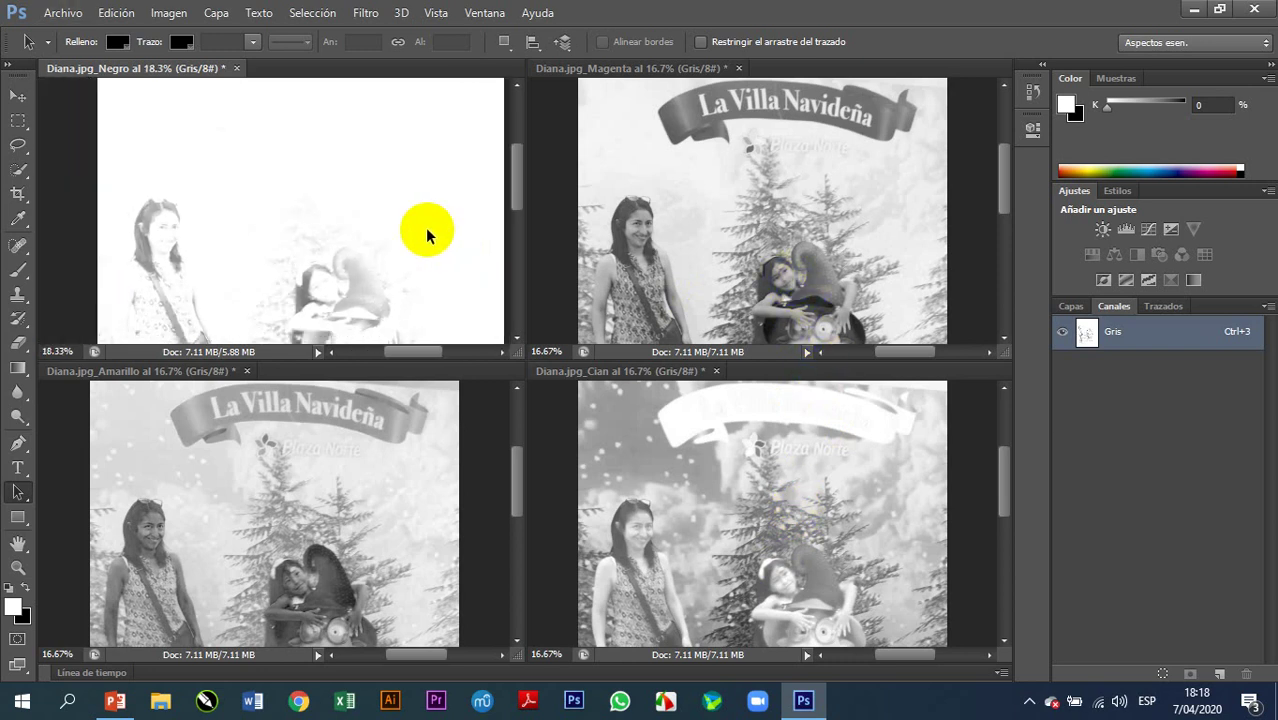
left_click(696, 258)
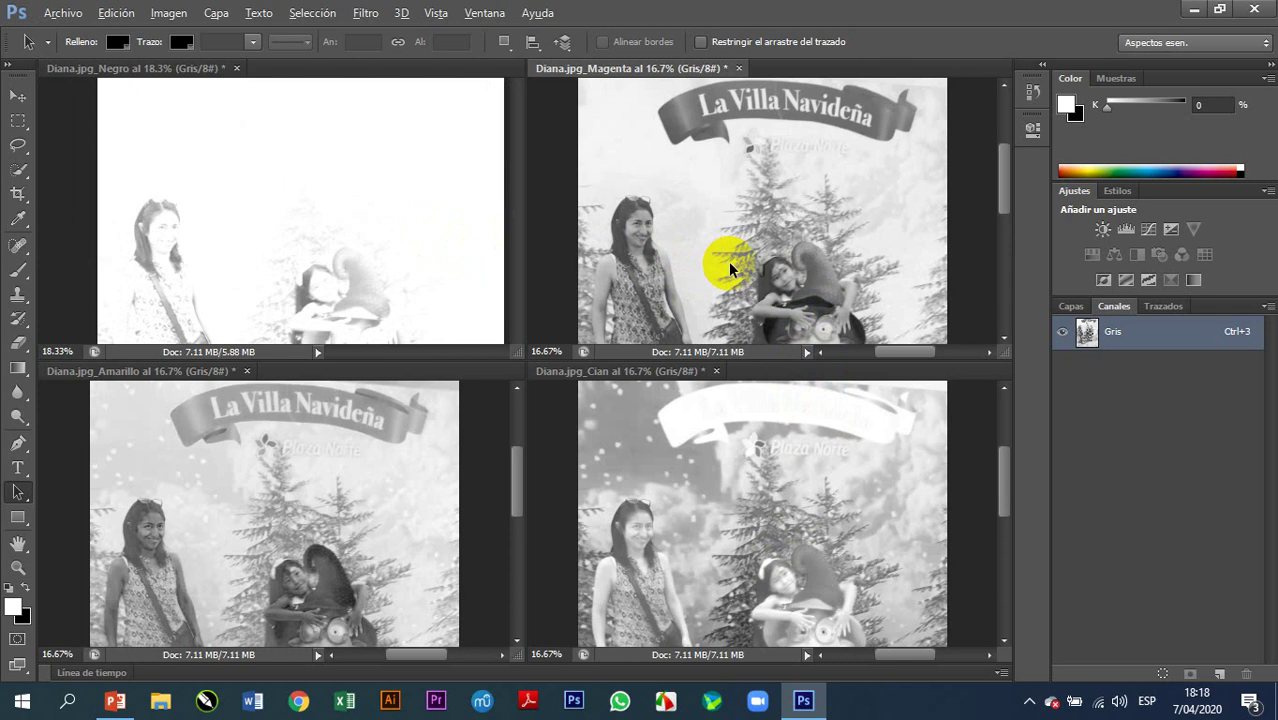
scroll(737, 245, "up", 3)
scroll(811, 262, "up", 8)
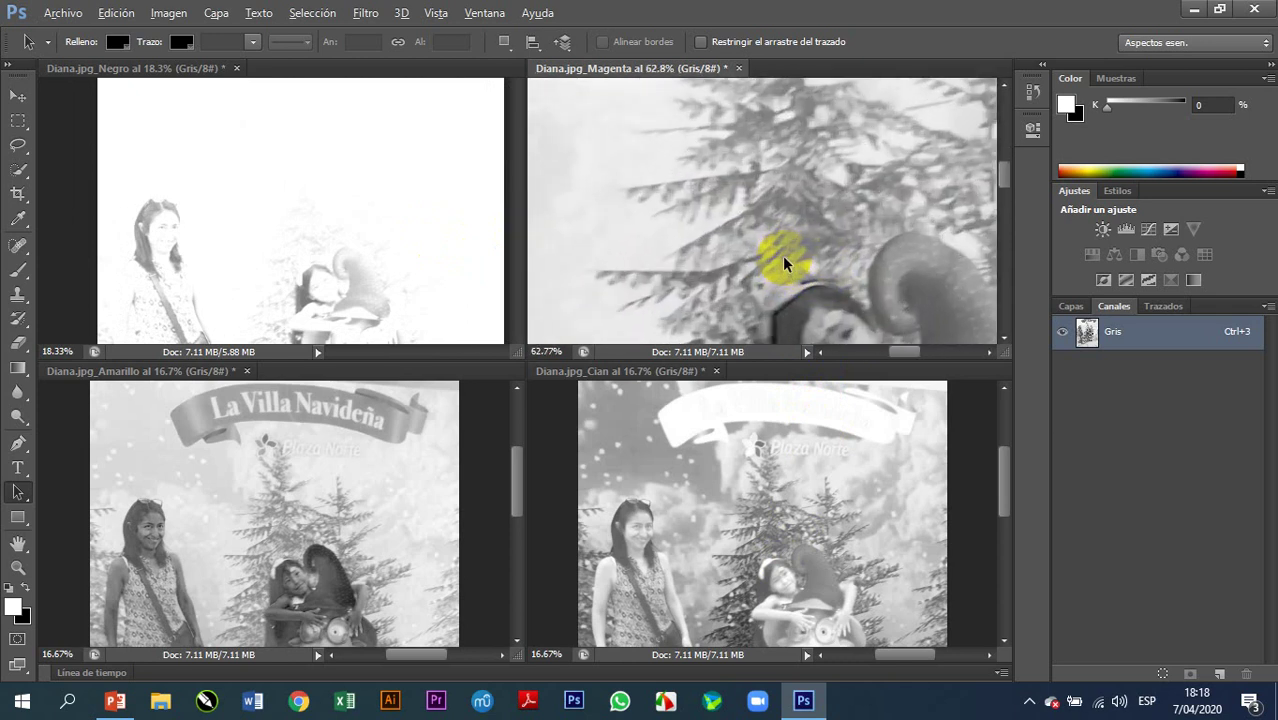
scroll(781, 263, "up", 2)
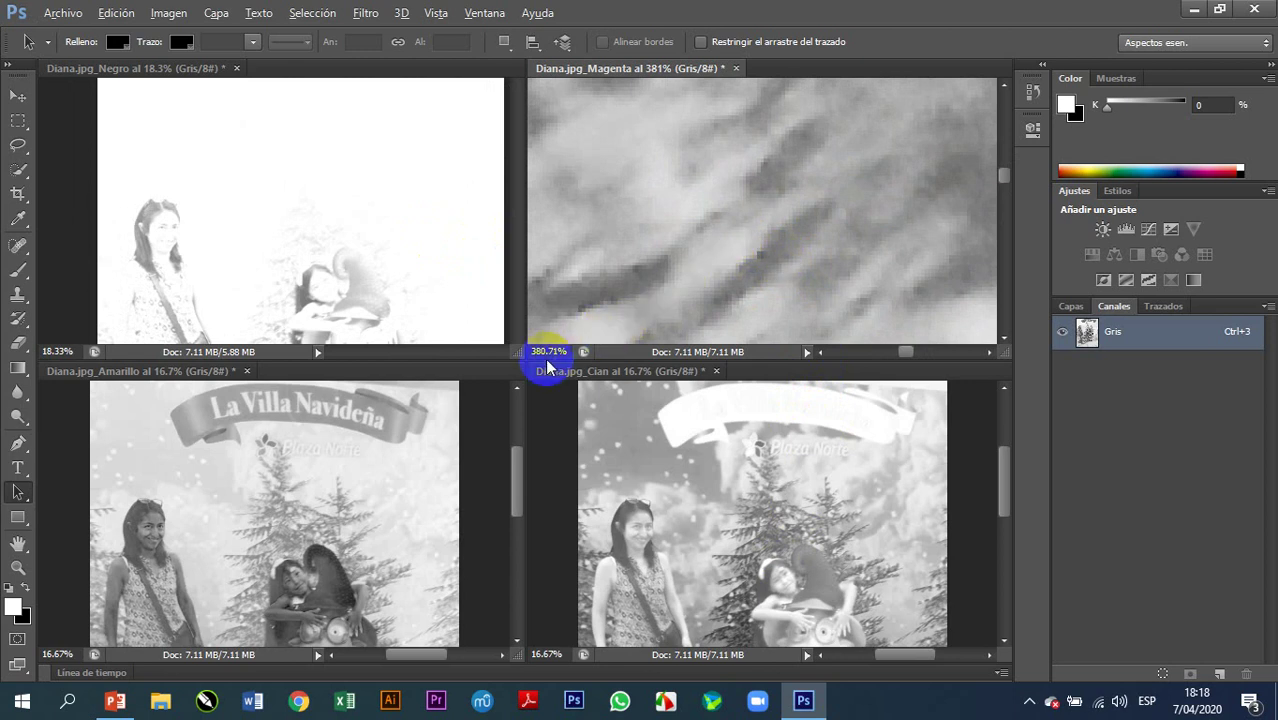
scroll(725, 215, "down", 5)
scroll(708, 207, "down", 5)
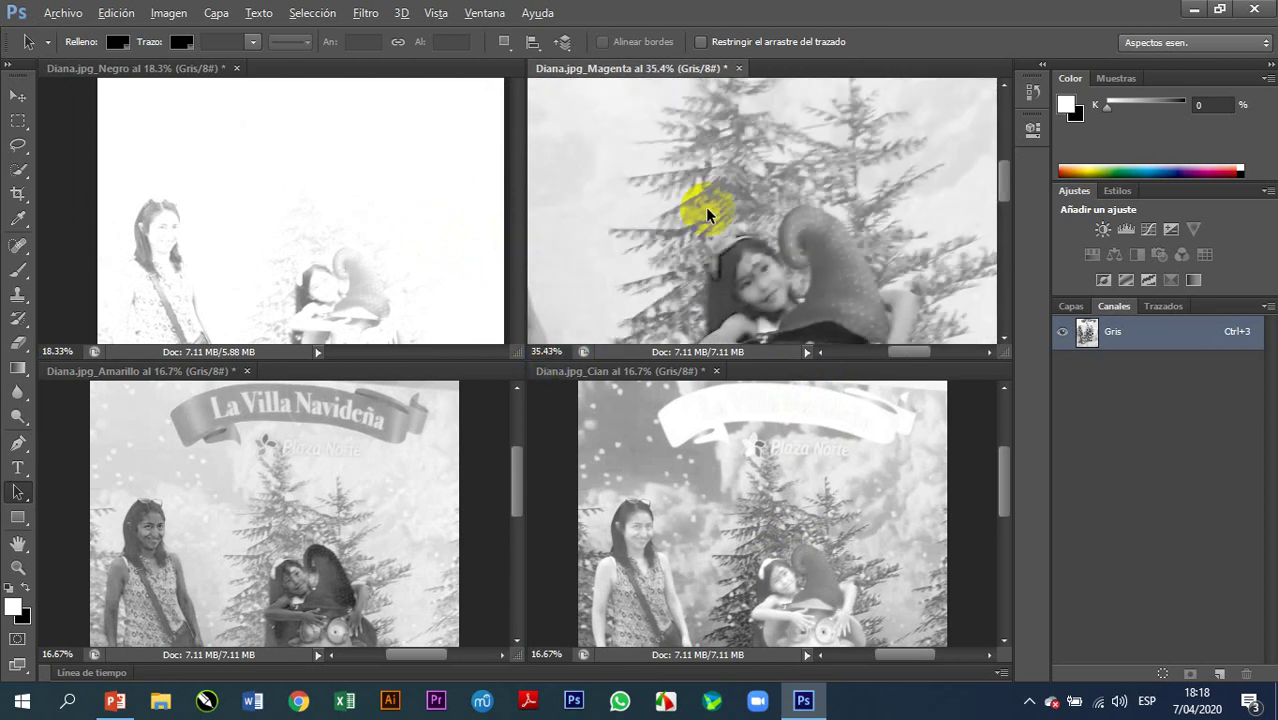
key("alt")
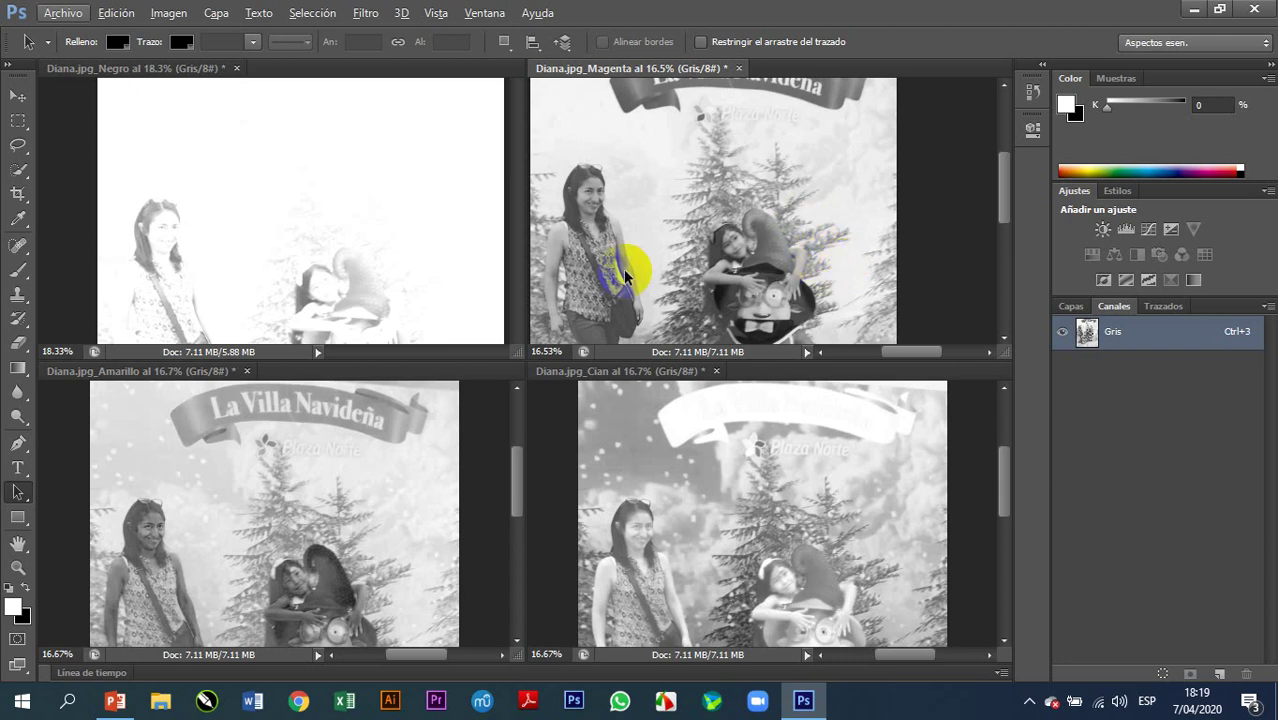
Step: Start converting the Cian document to a bitmap at 300 pixels/inch using the Trama de semitonos (halftone screen) method
left_click(730, 516)
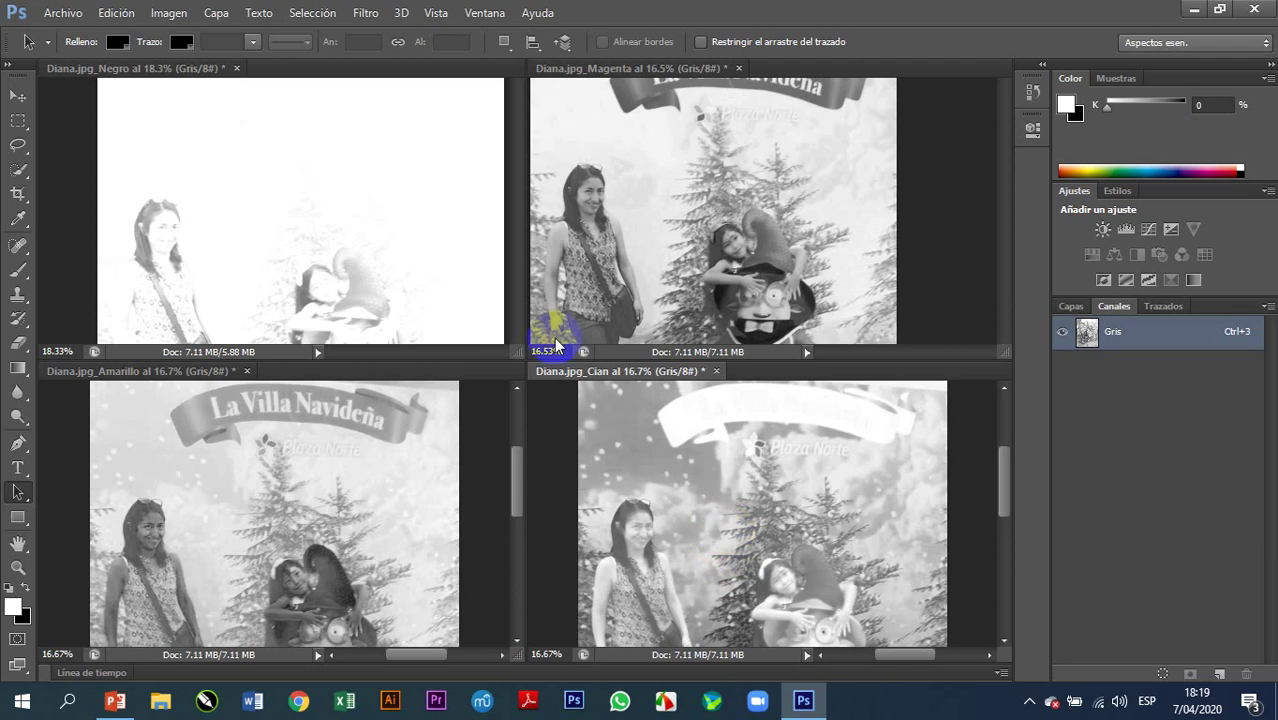
left_click(167, 13)
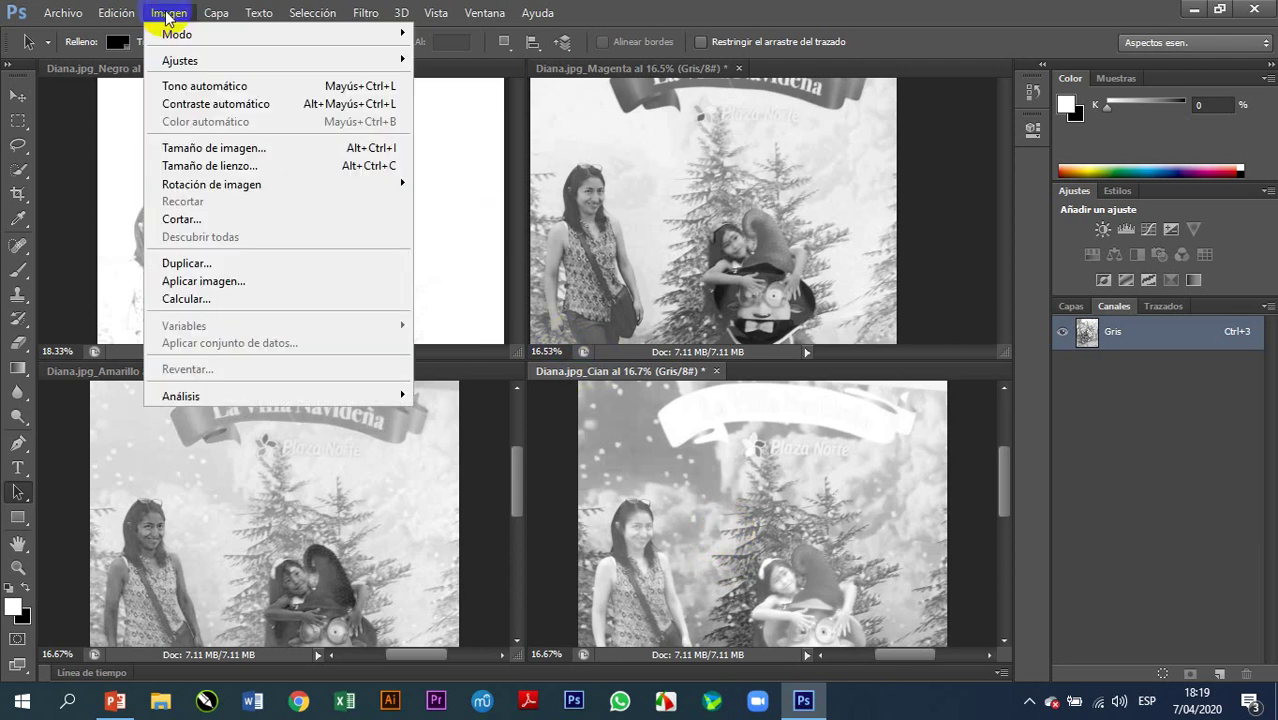
mouse_move(198, 38)
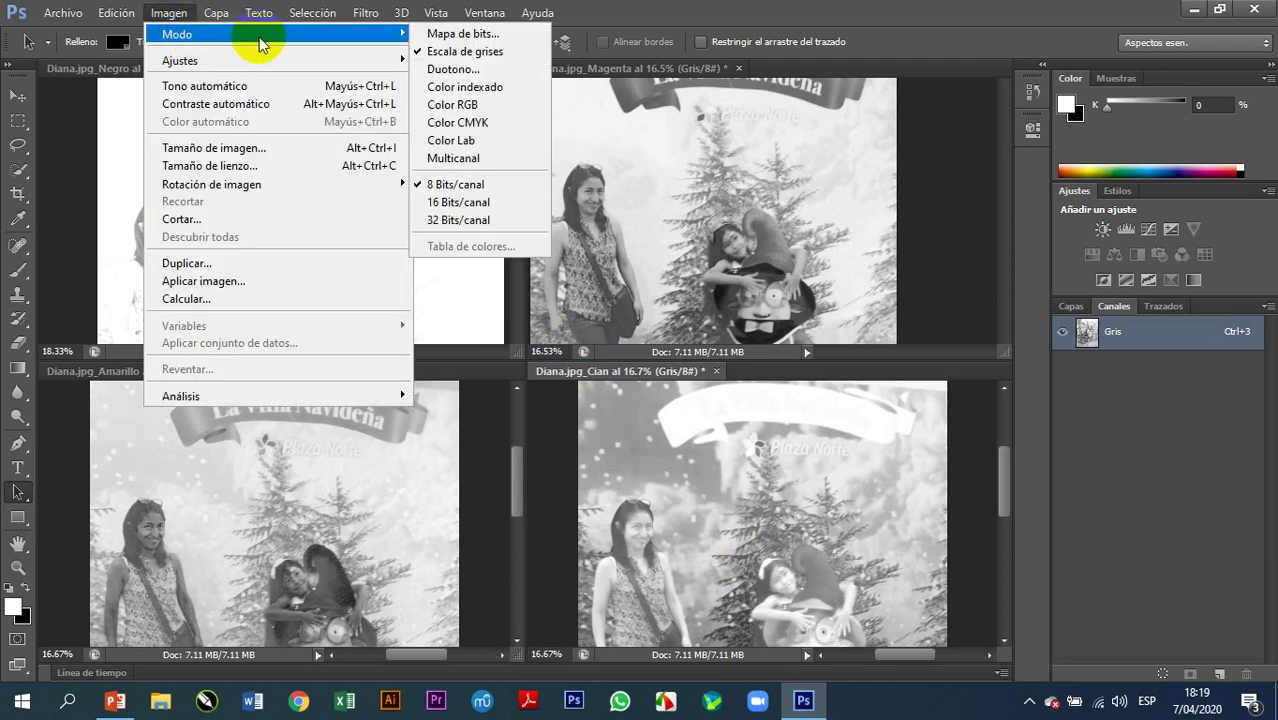
left_click(467, 37)
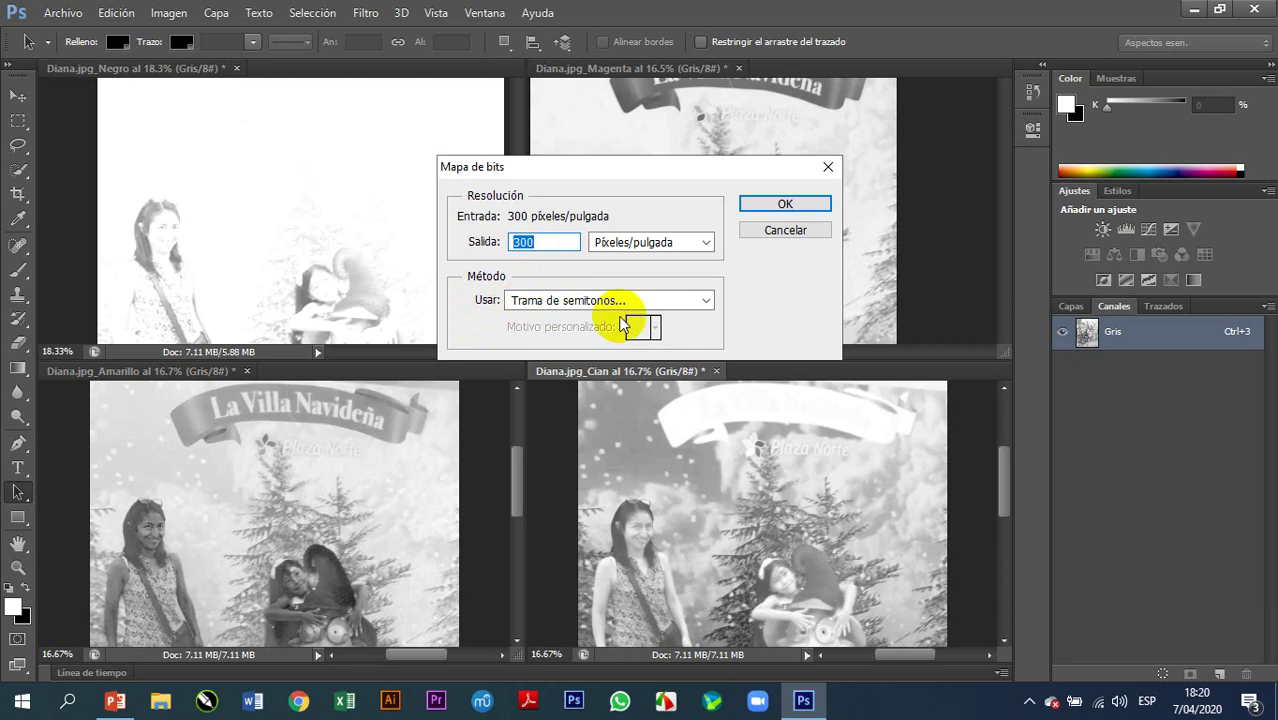
left_click(706, 301)
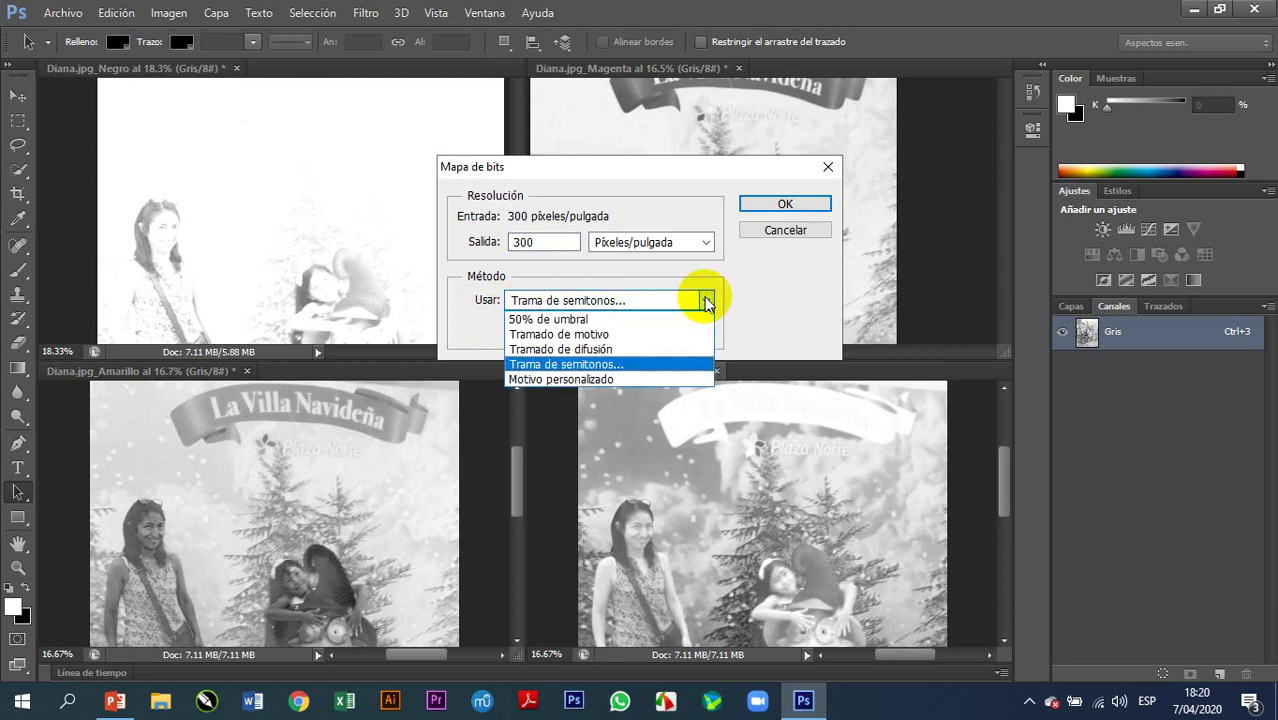
left_click(617, 370)
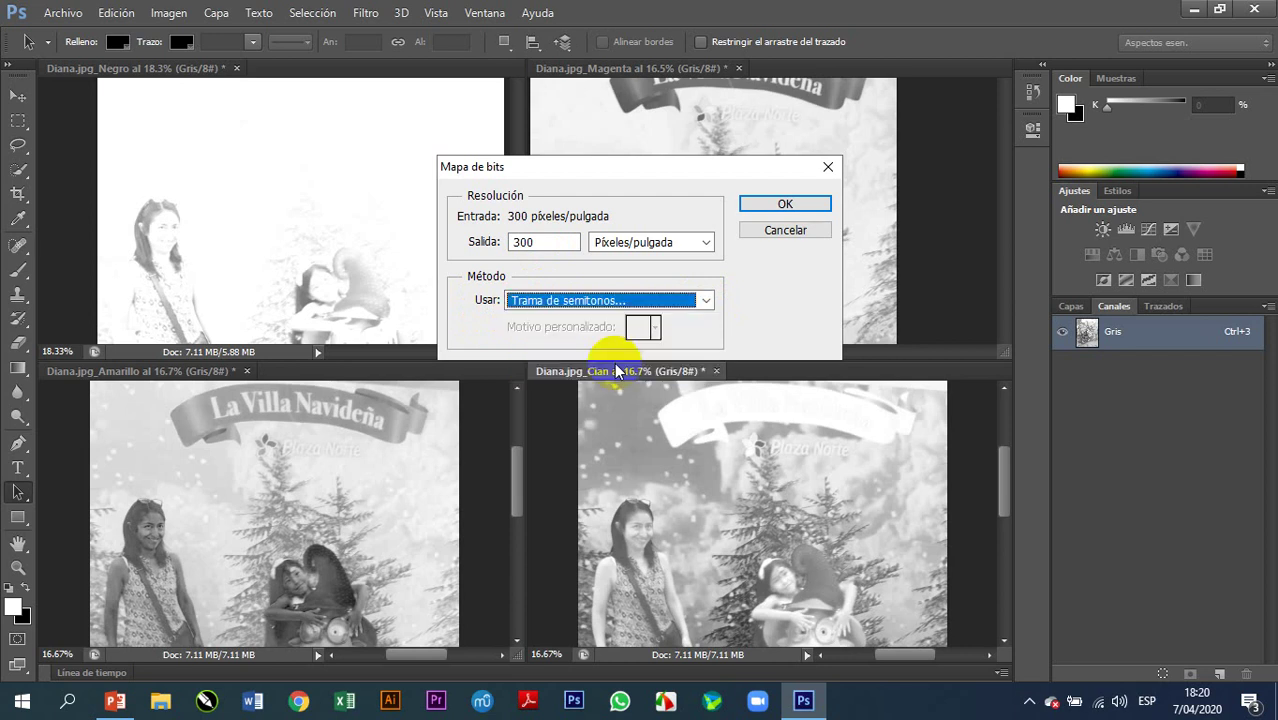
left_click(785, 207)
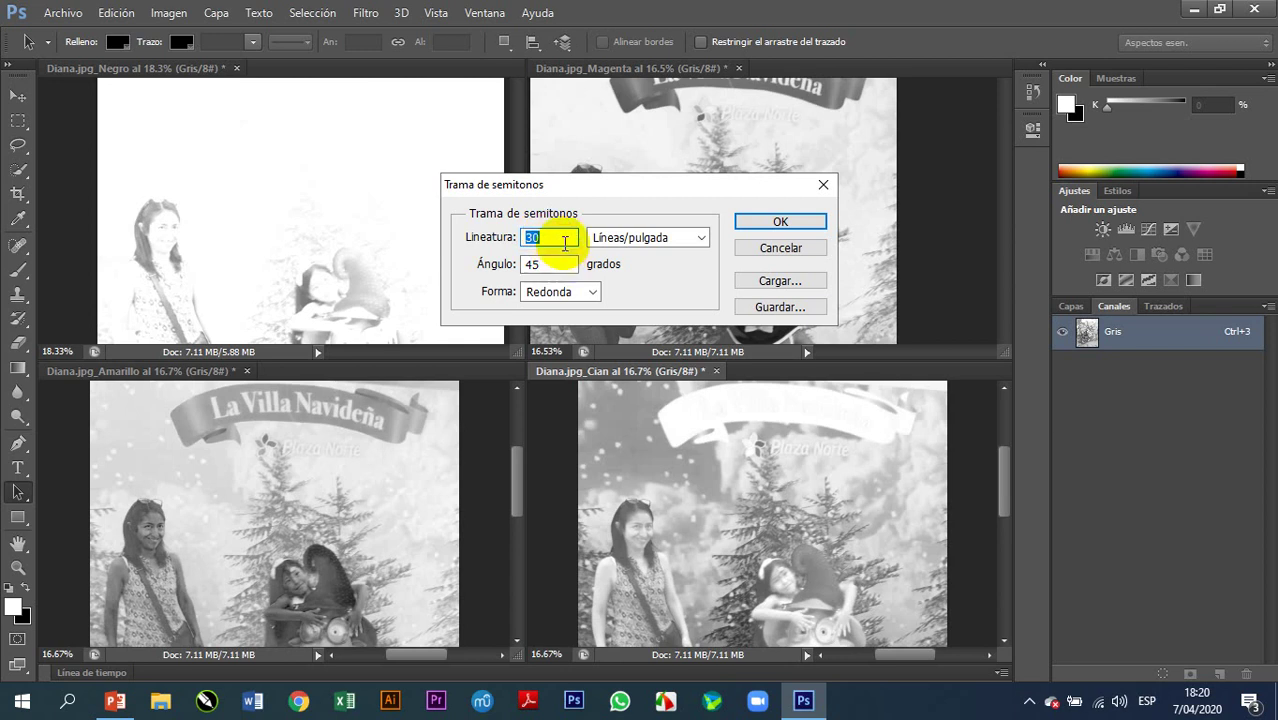
Step: Apply a halftone screen to the Cian document with 60 lines/inch, a 75-degree angle and the Redonda (round) dot shape
left_click(560, 237)
double_click(560, 237)
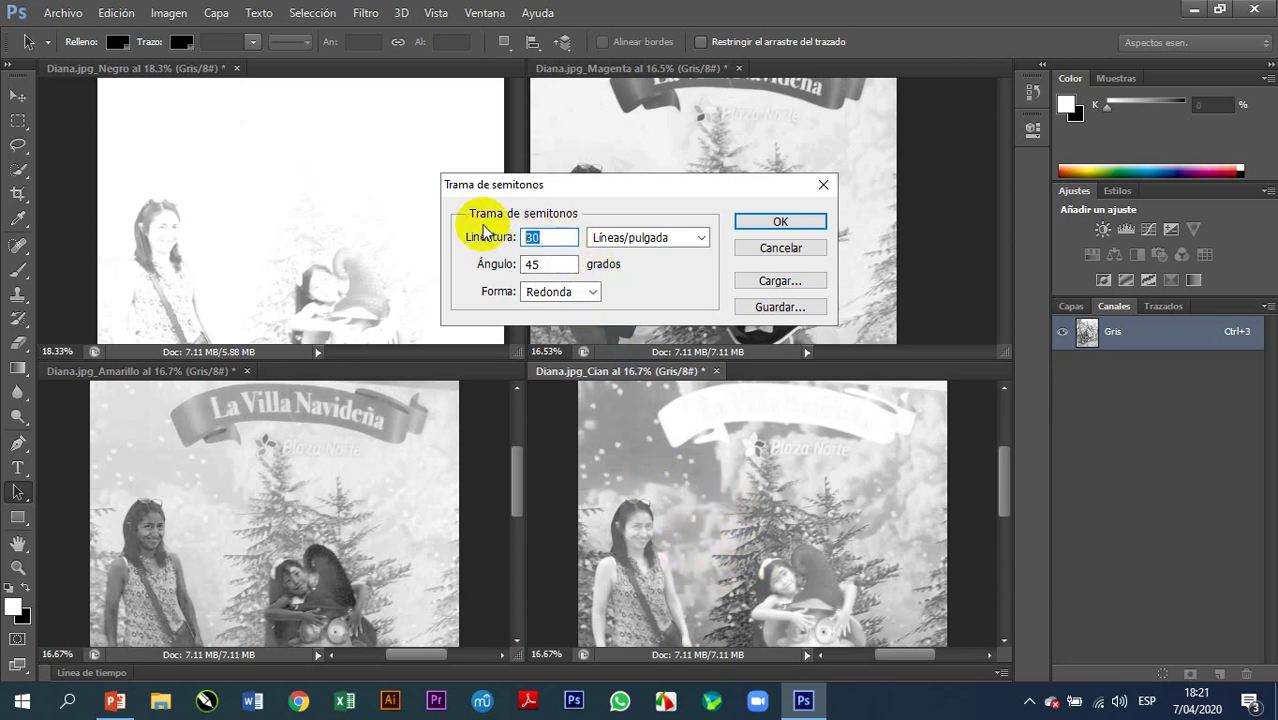
left_click(980, 446)
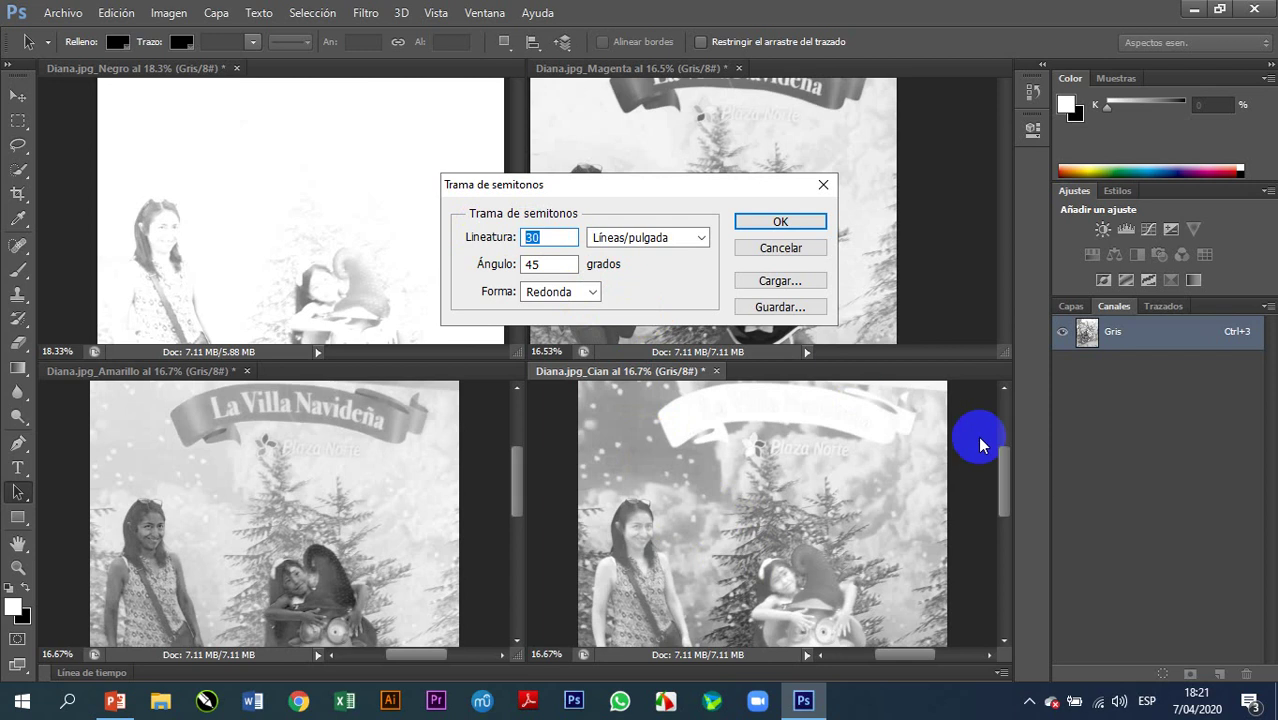
type("60")
double_click(536, 263)
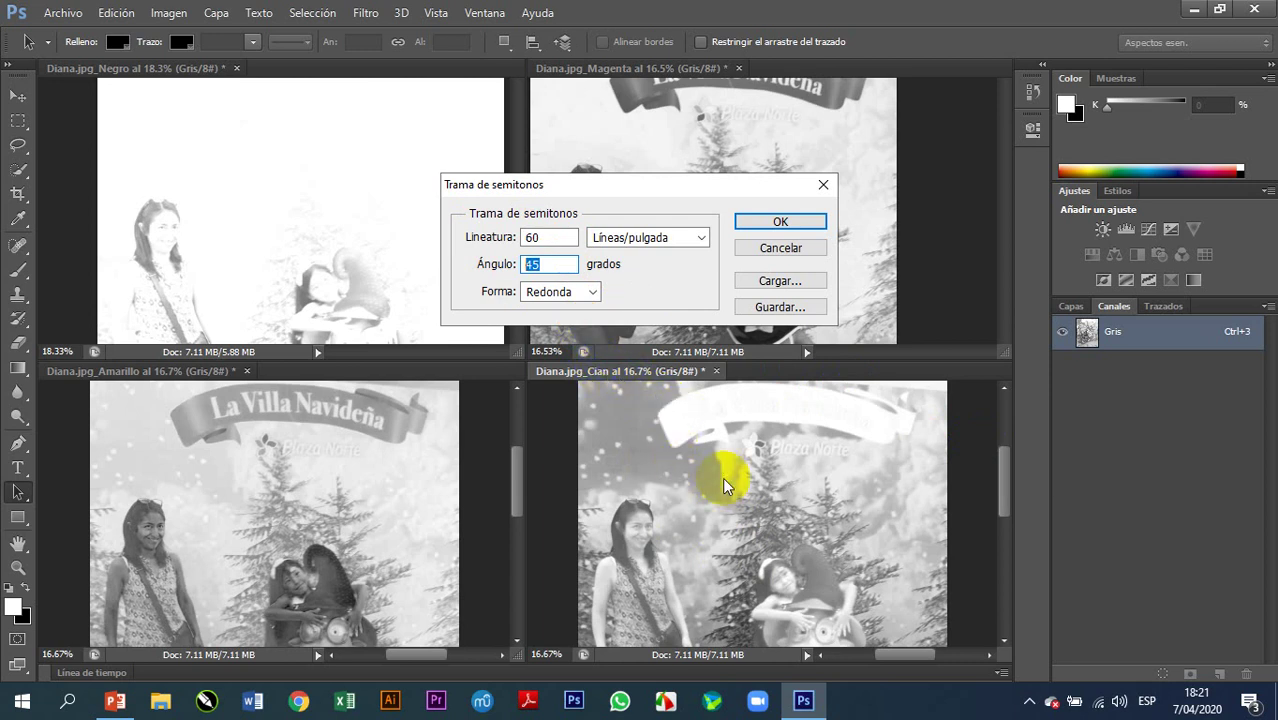
key("BackSpace")
type("75")
left_click(592, 292)
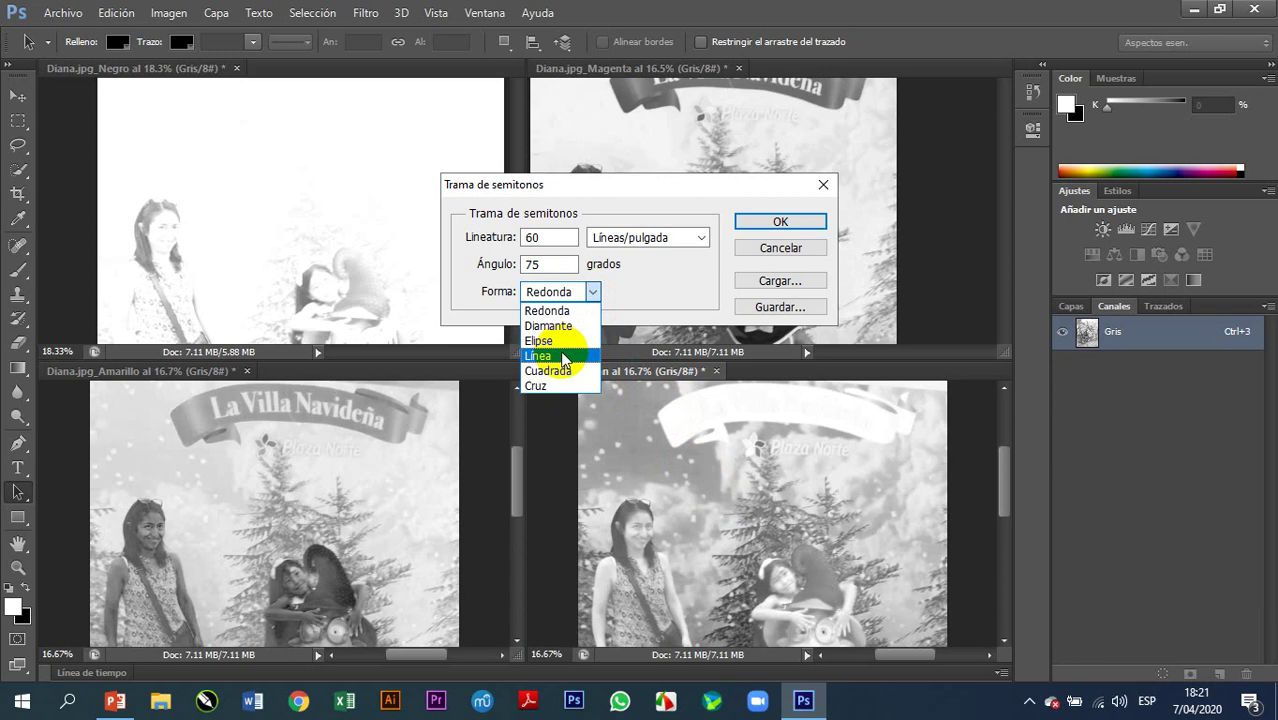
left_click(555, 316)
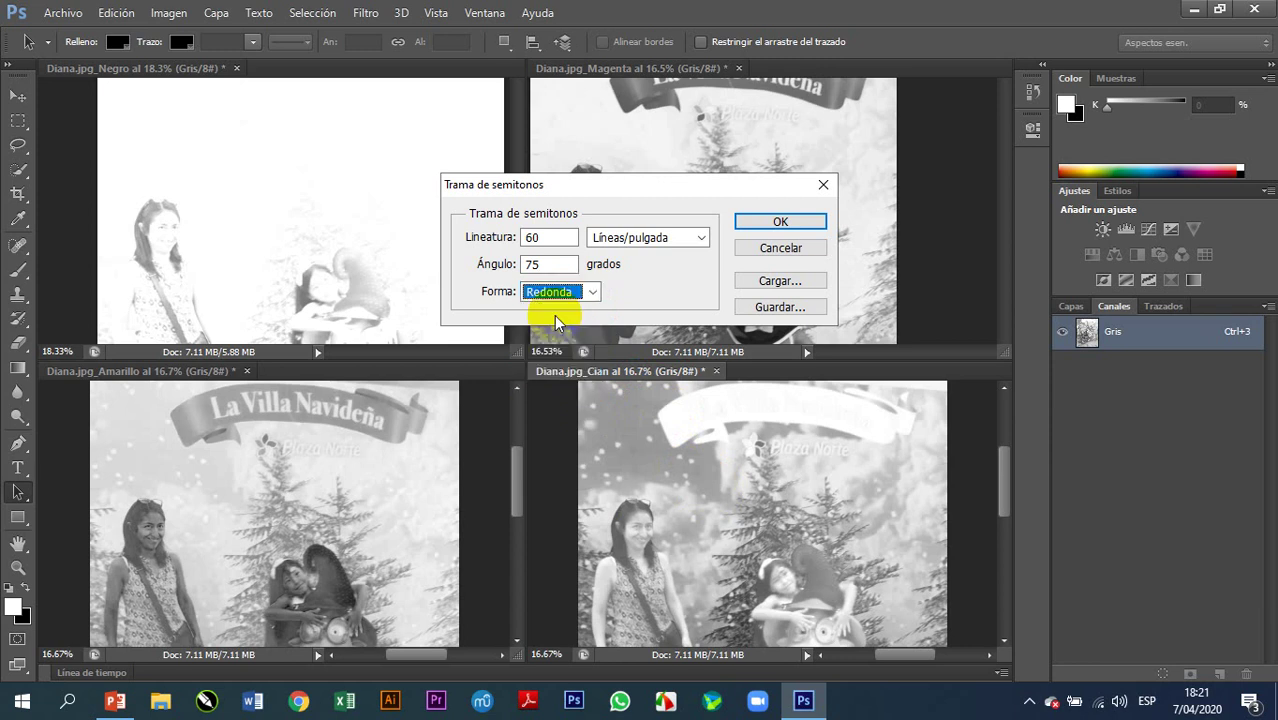
left_click(778, 222)
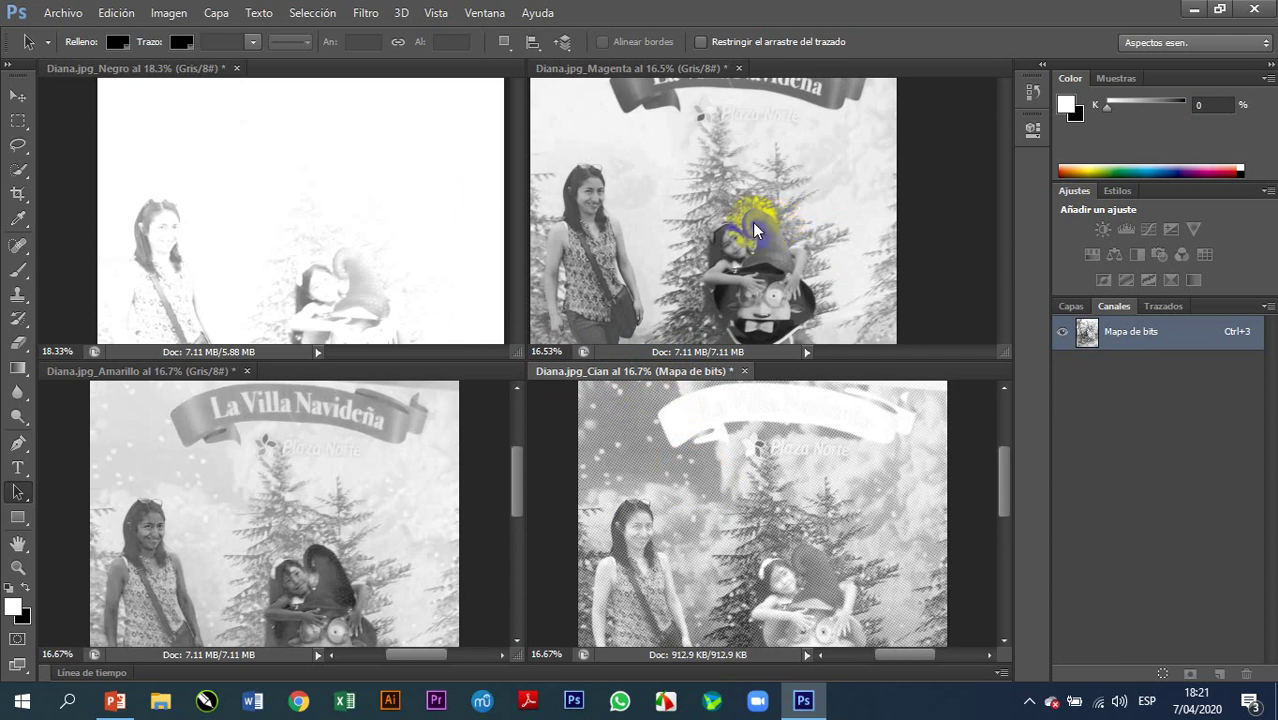
Step: Convert the Magenta document to a 300 pixels/inch halftone bitmap with 120 lines/inch, a 75-degree angle and round dots
left_click(686, 259)
left_click(698, 535)
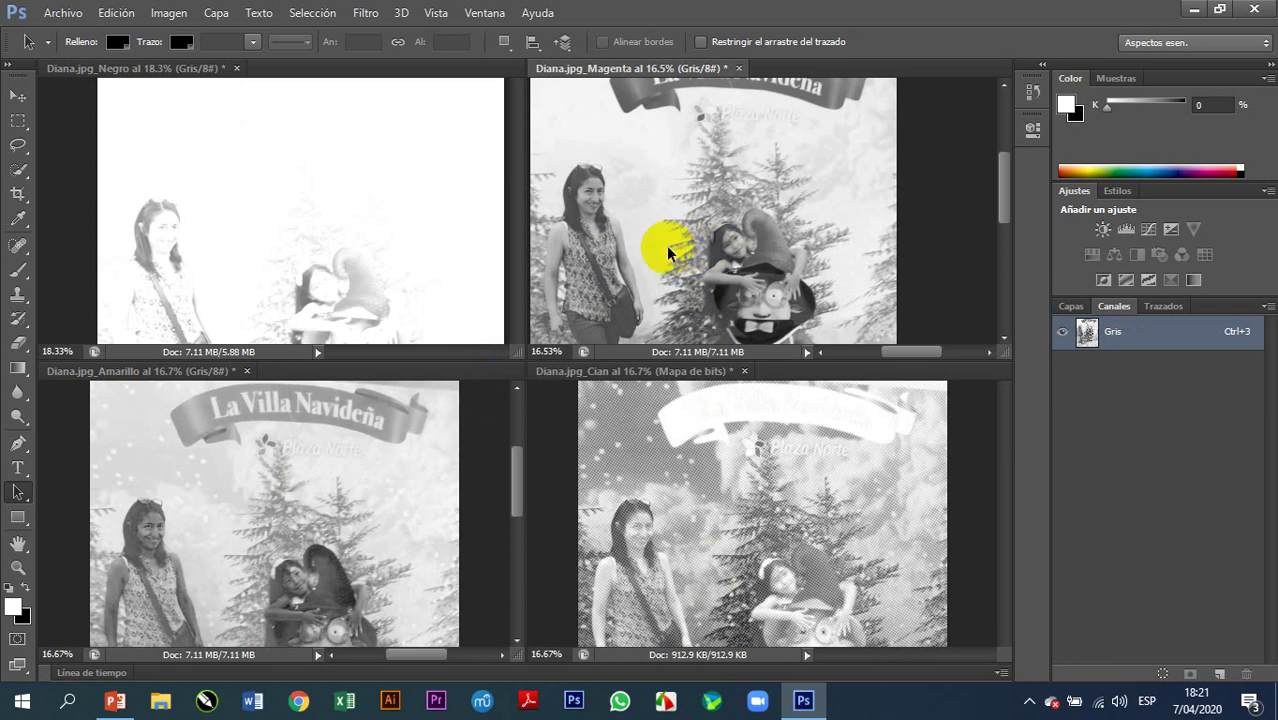
left_click(595, 195)
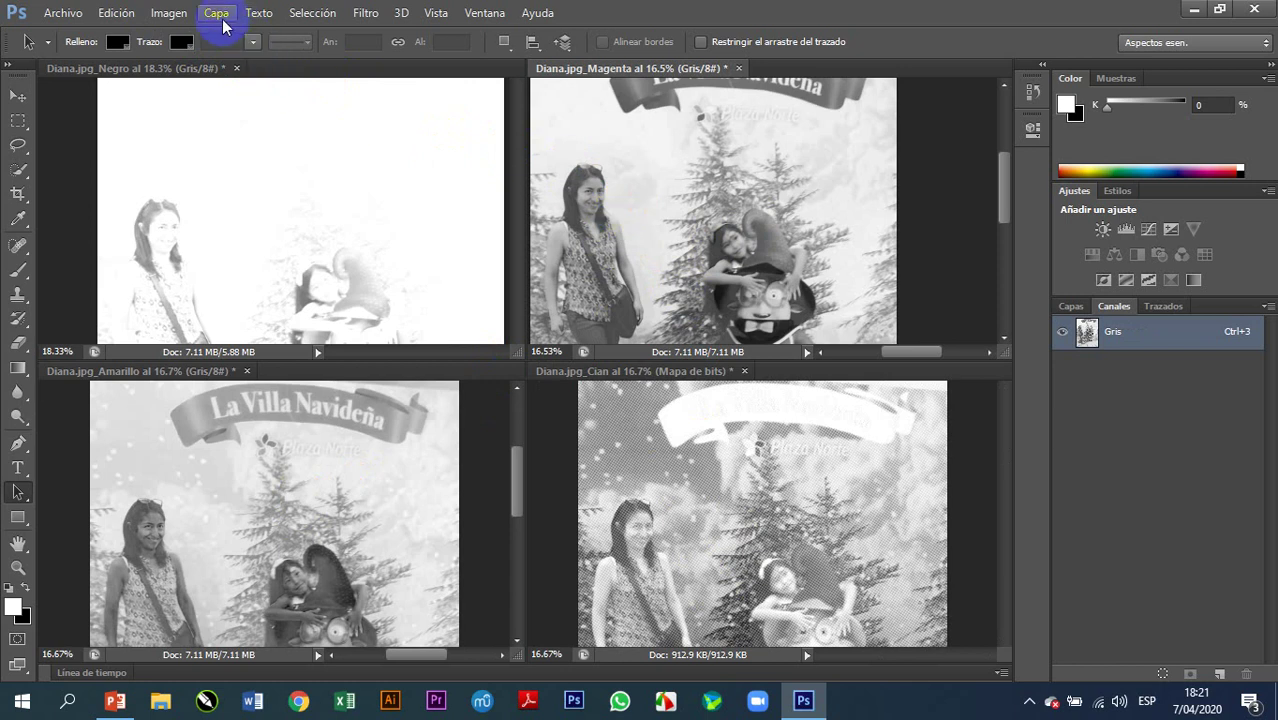
left_click(172, 14)
mouse_move(200, 35)
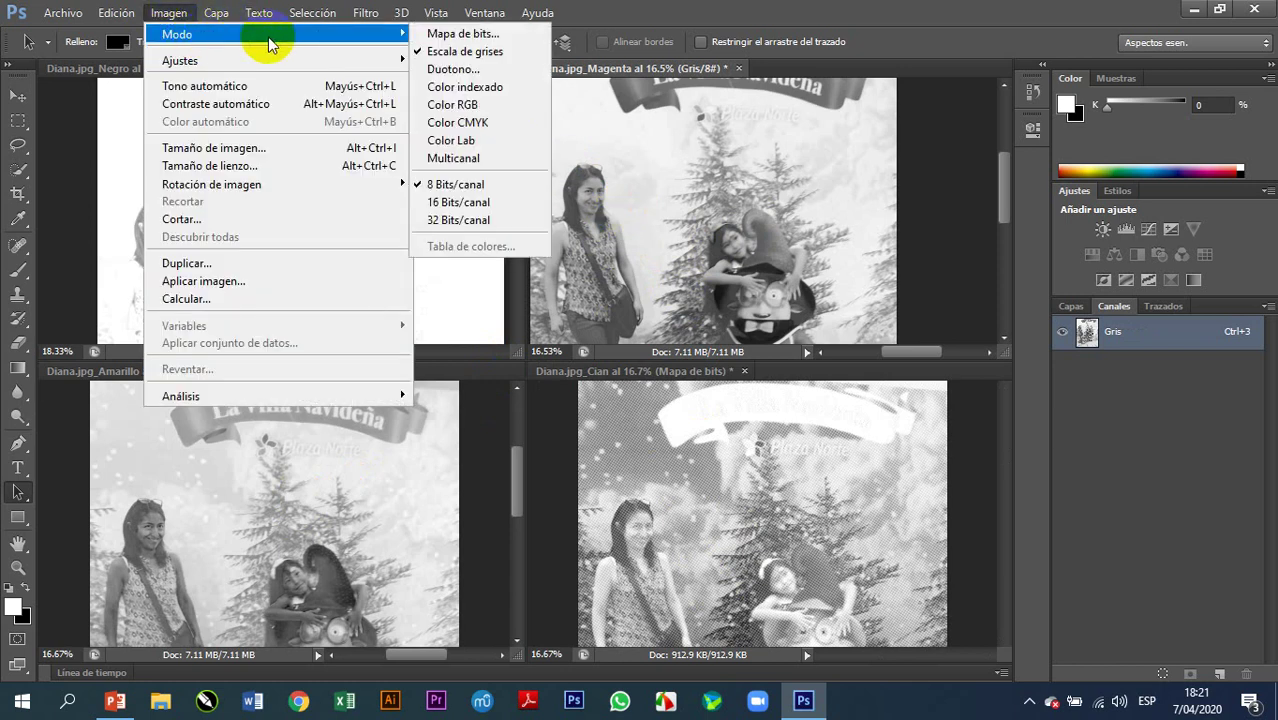
left_click(458, 34)
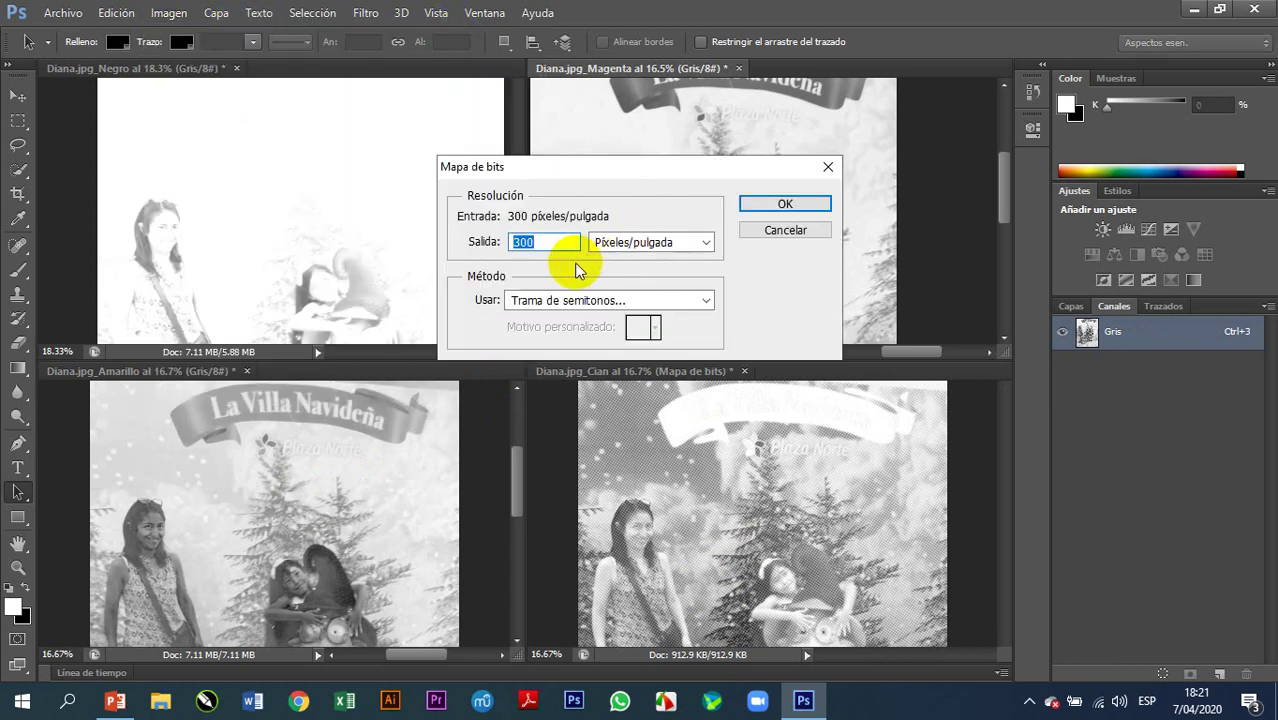
left_click(785, 205)
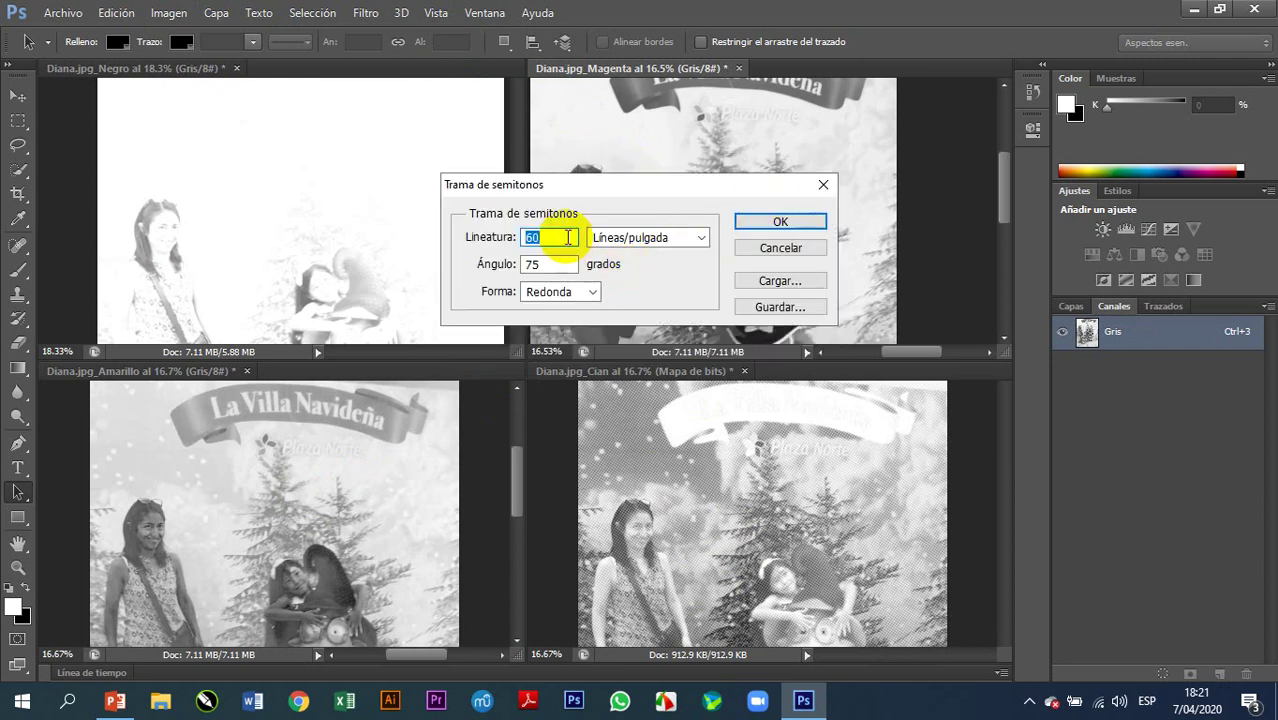
type("120")
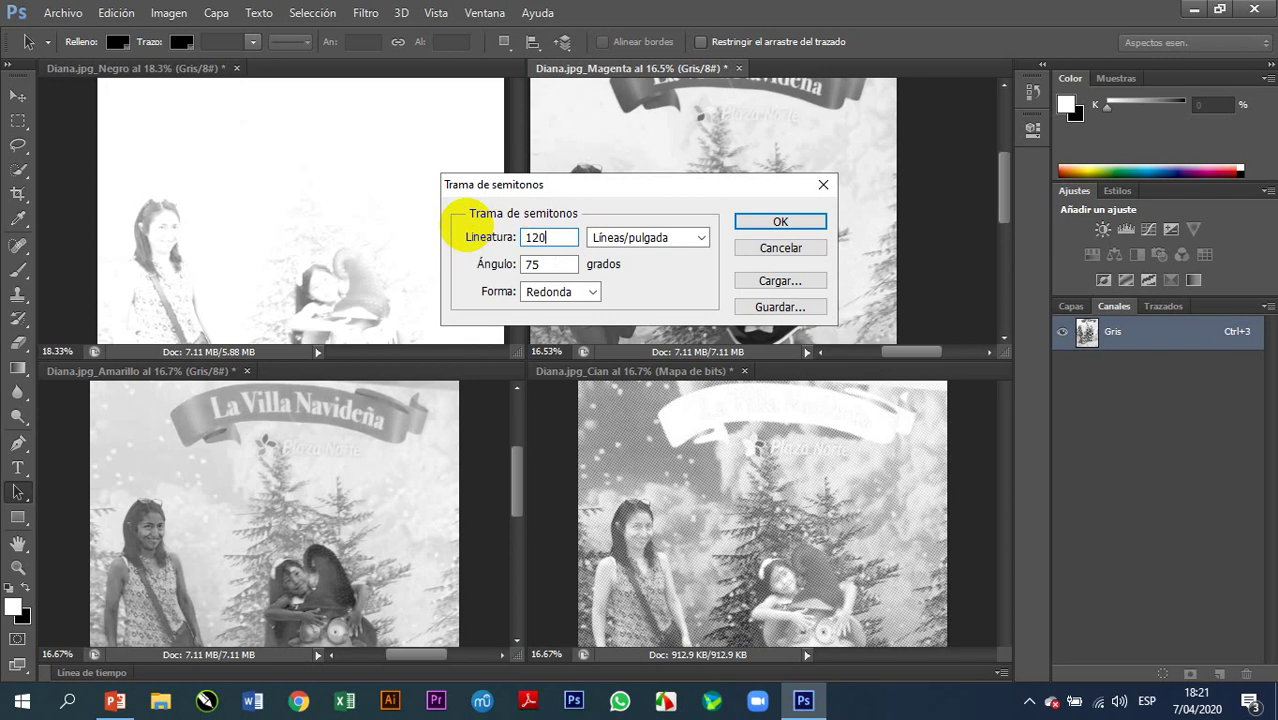
double_click(558, 266)
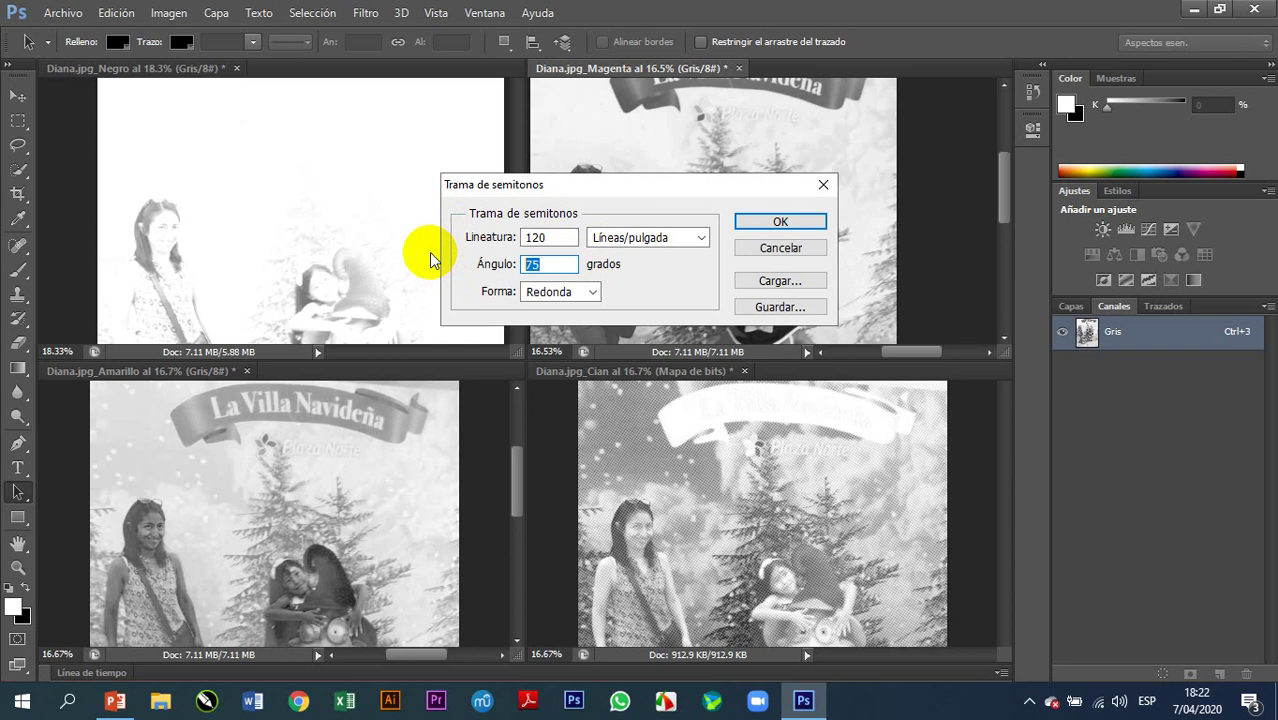
type("75")
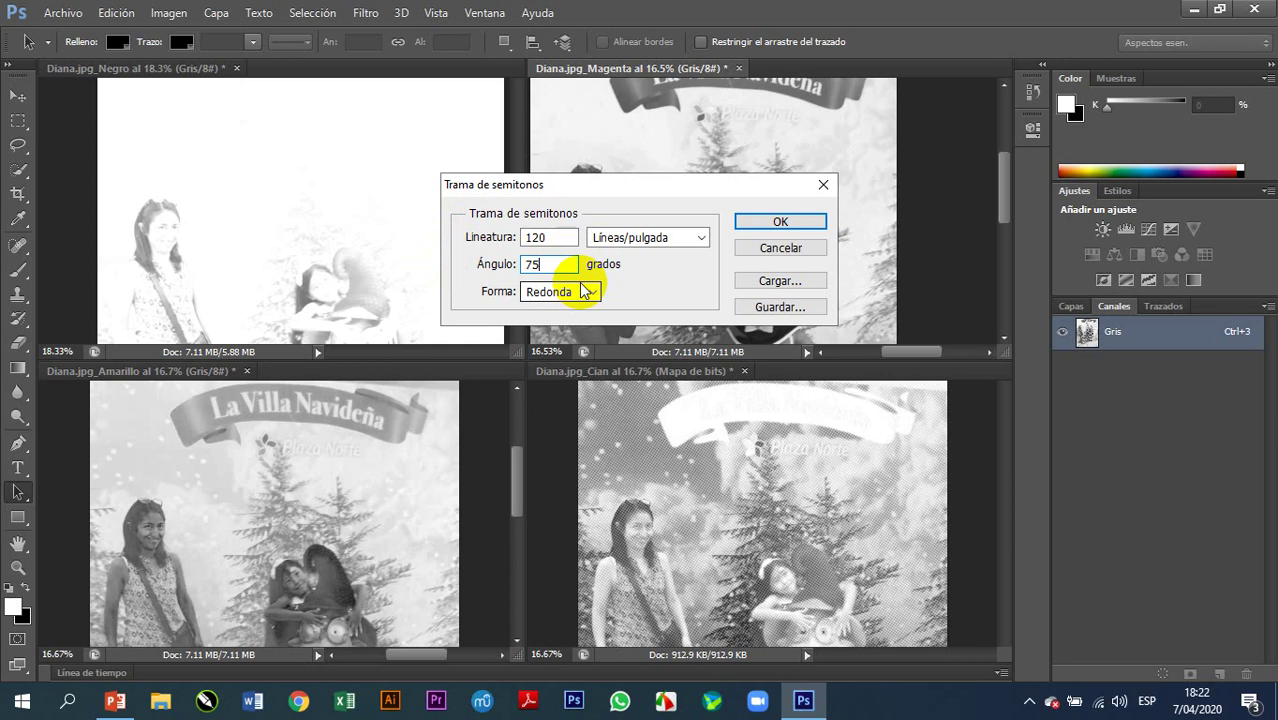
left_click(776, 222)
left_click(699, 447)
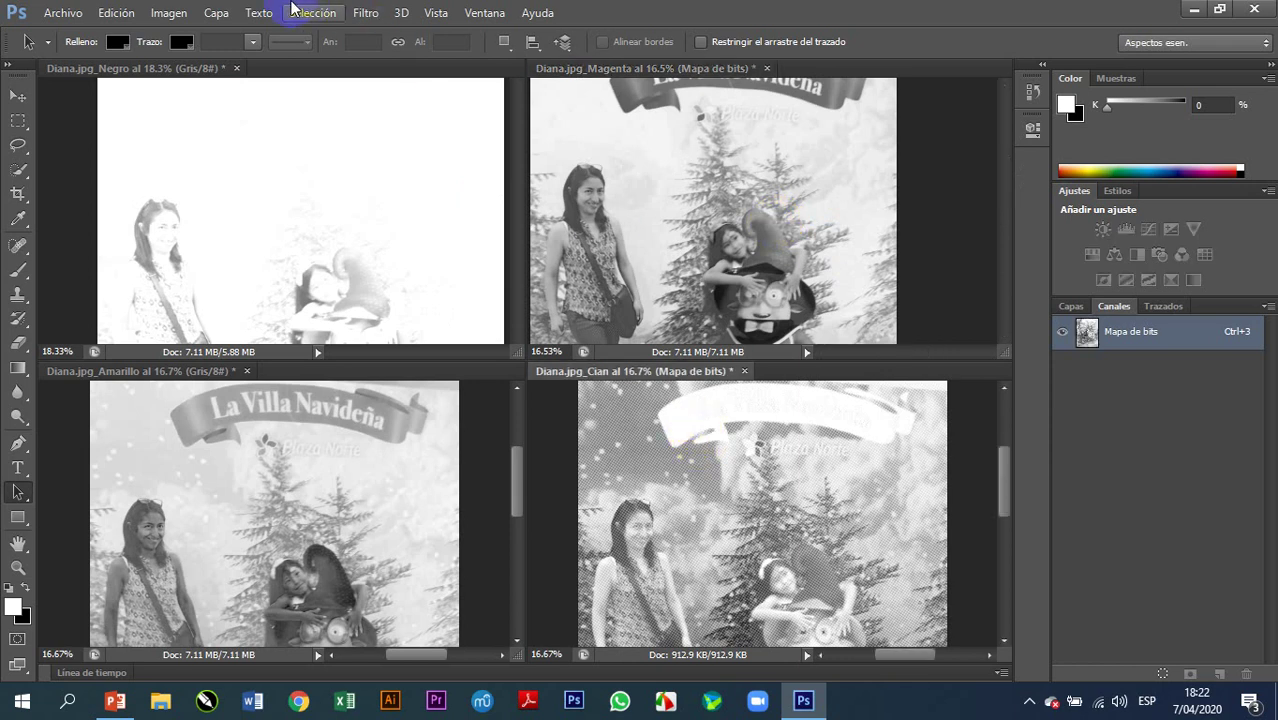
left_click(169, 12)
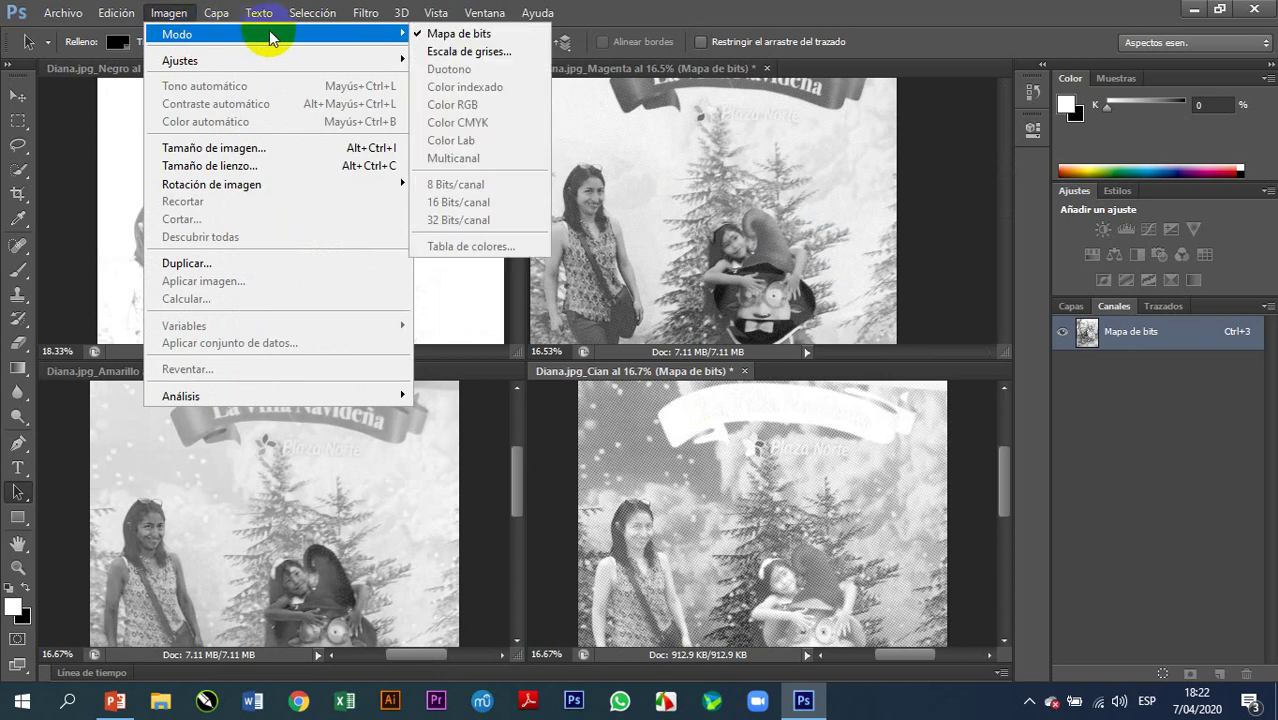
left_click(440, 42)
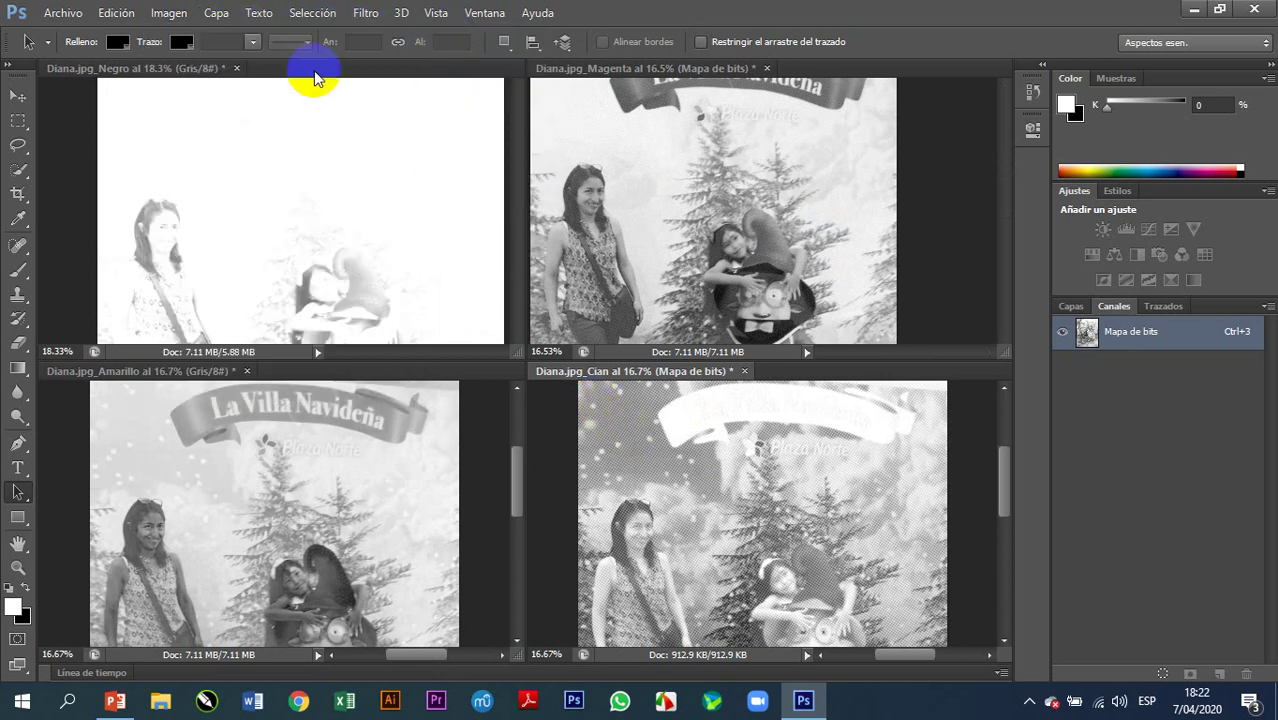
left_click(168, 12)
mouse_move(207, 36)
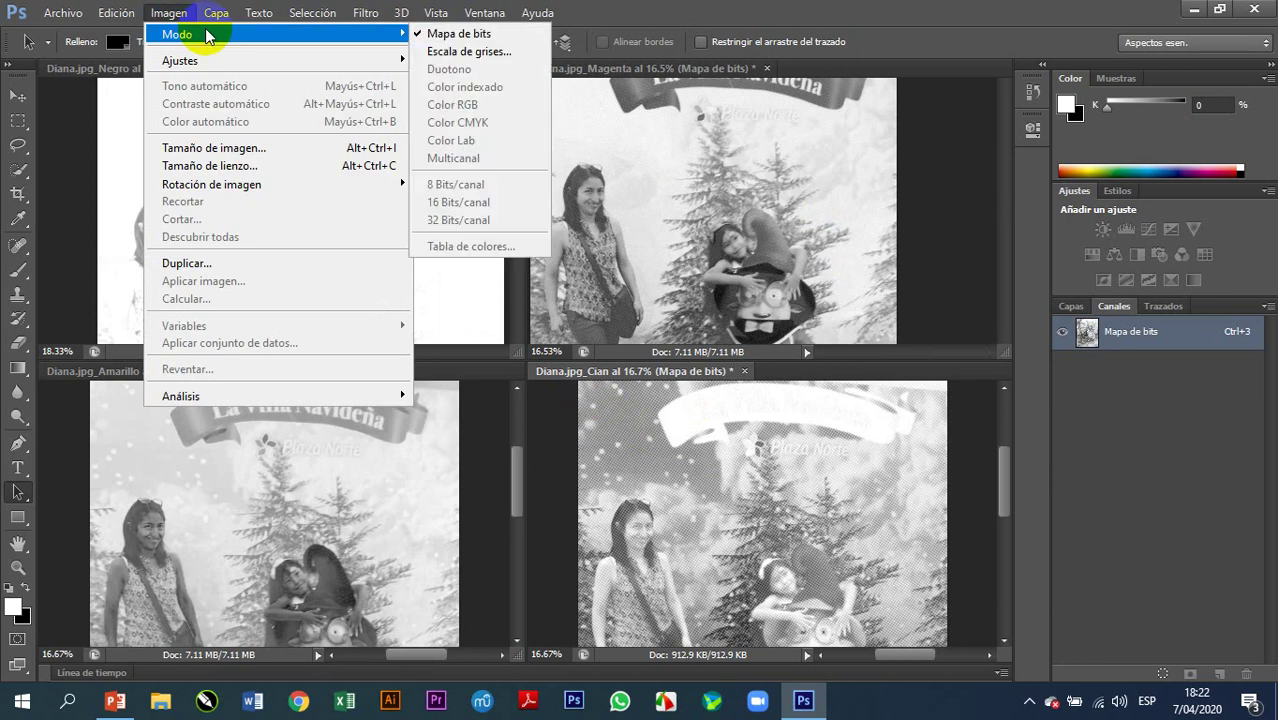
Step: Convert the Amarillo document to a 300 pixels/inch halftone bitmap with 30 lines/inch, a 0-degree angle and round dots
left_click(291, 507)
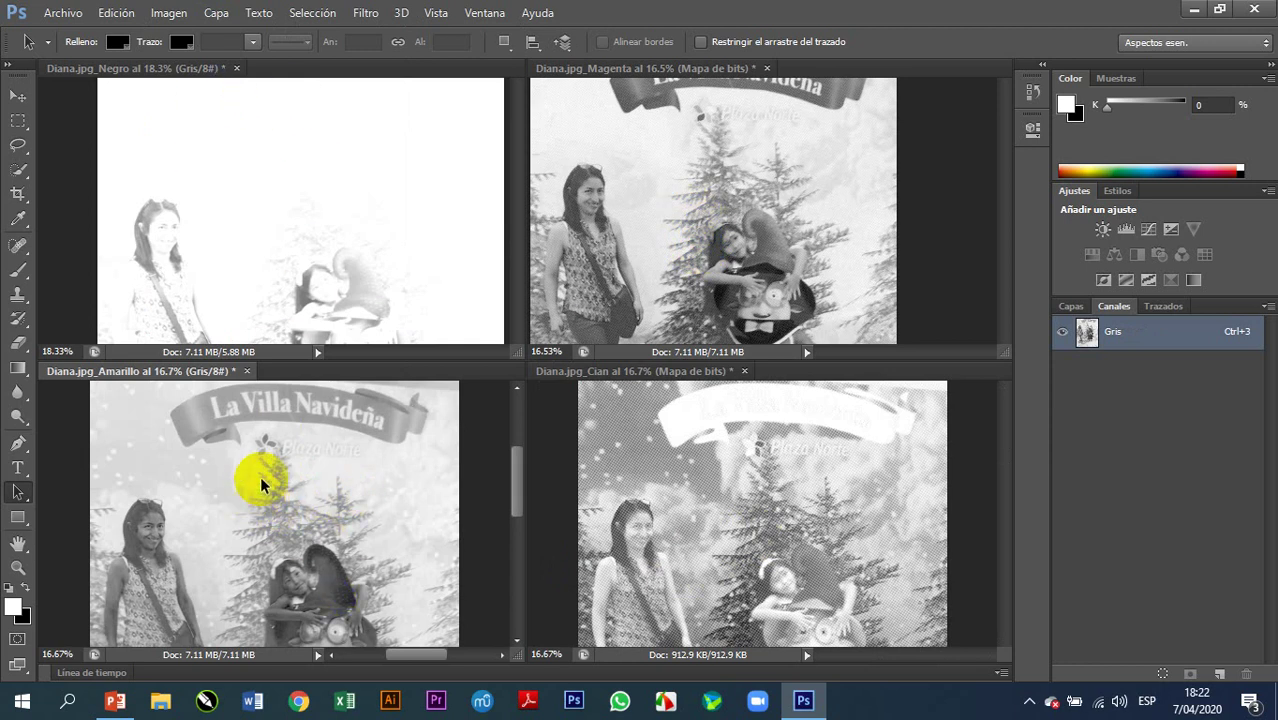
left_click(172, 15)
mouse_move(314, 34)
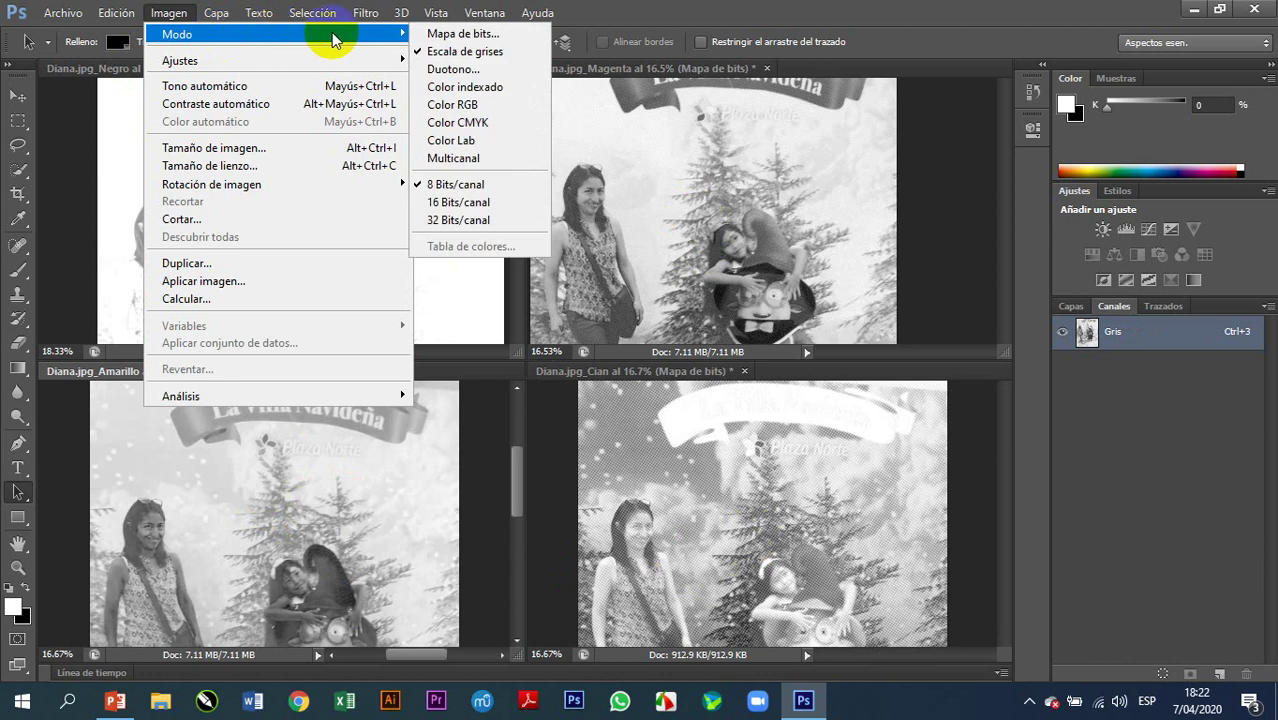
left_click(443, 36)
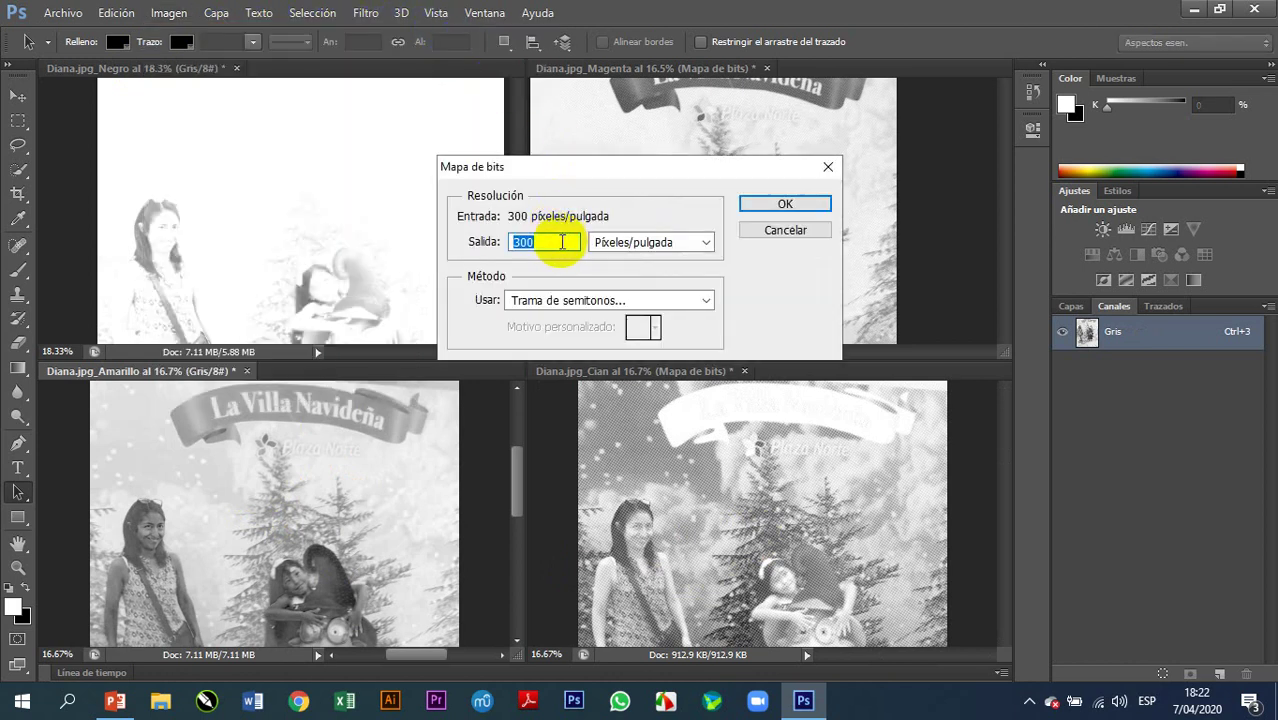
left_click(758, 207)
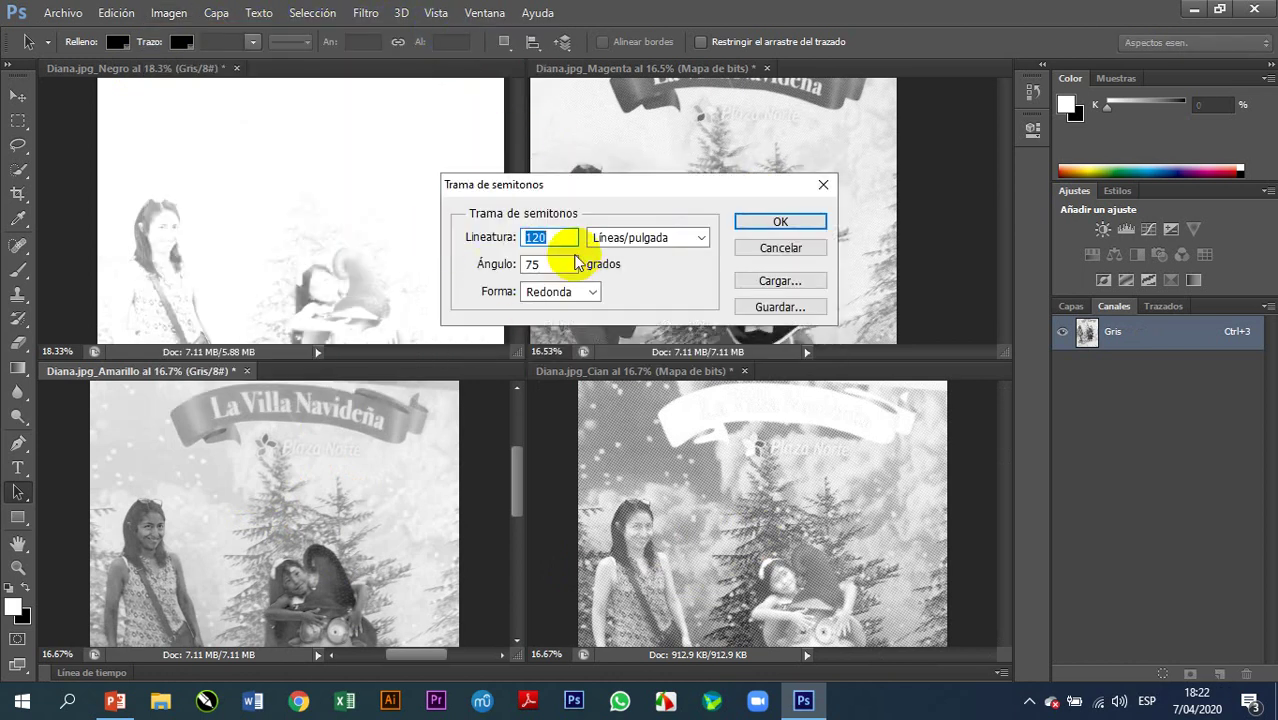
type("30")
double_click(531, 264)
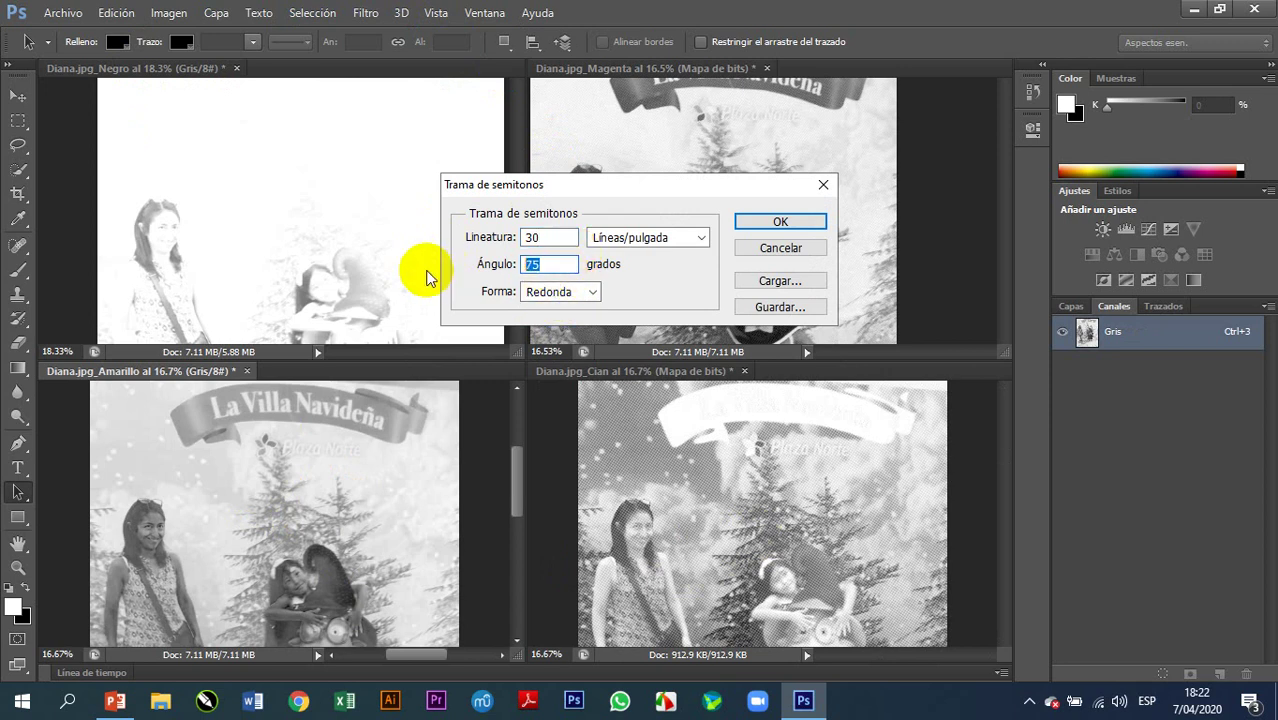
type("0")
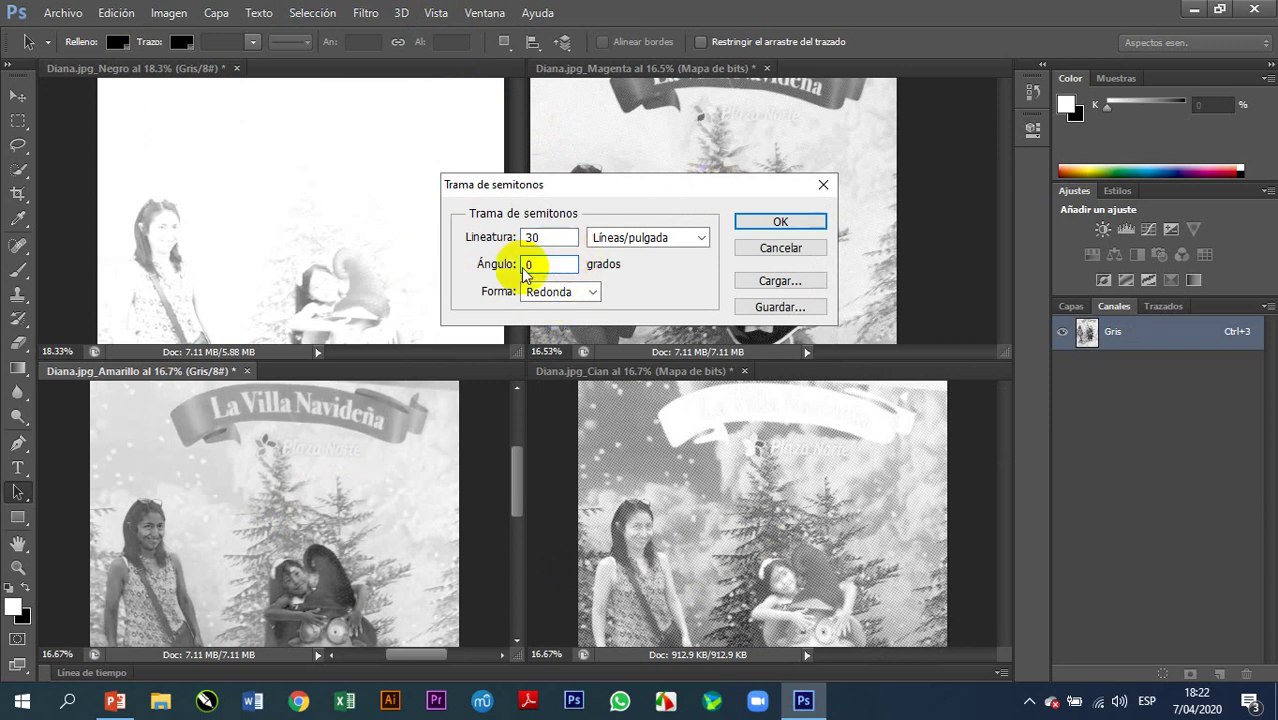
left_click(778, 221)
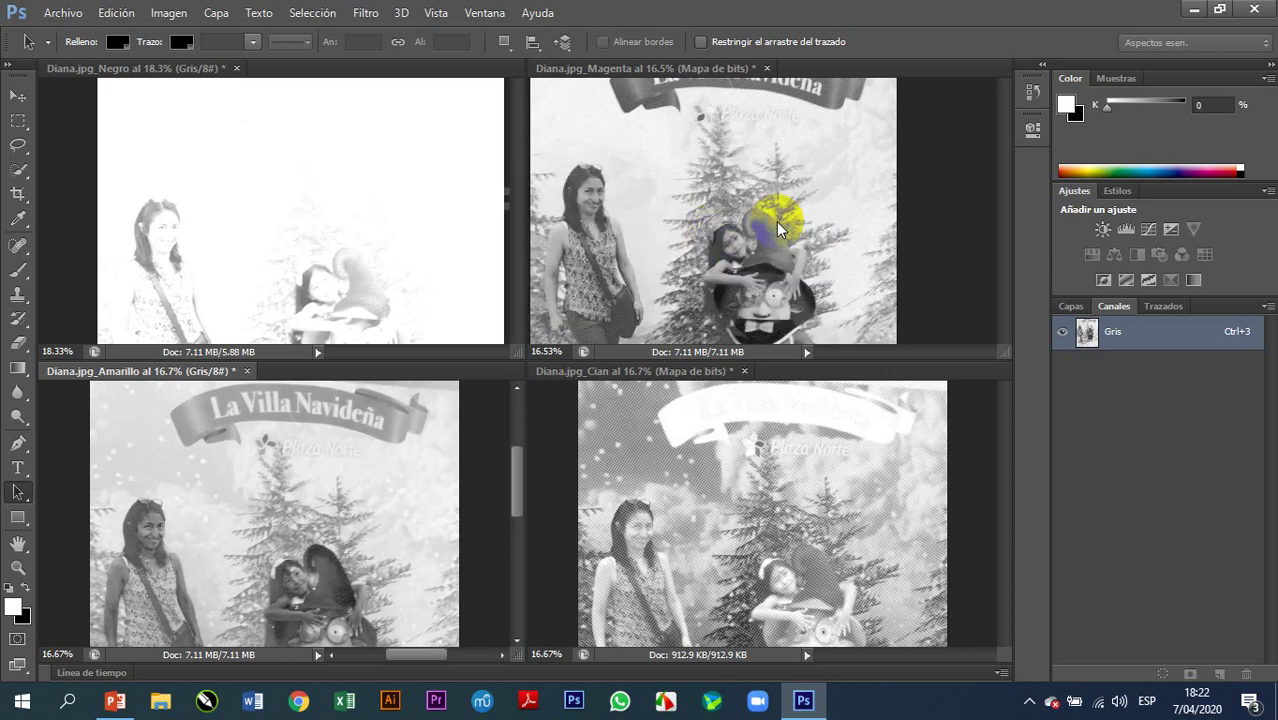
Step: Convert the Negro document to a 300 pixels/inch halftone bitmap with 20 lines/inch, a 45-degree angle and round dots
left_click(339, 247)
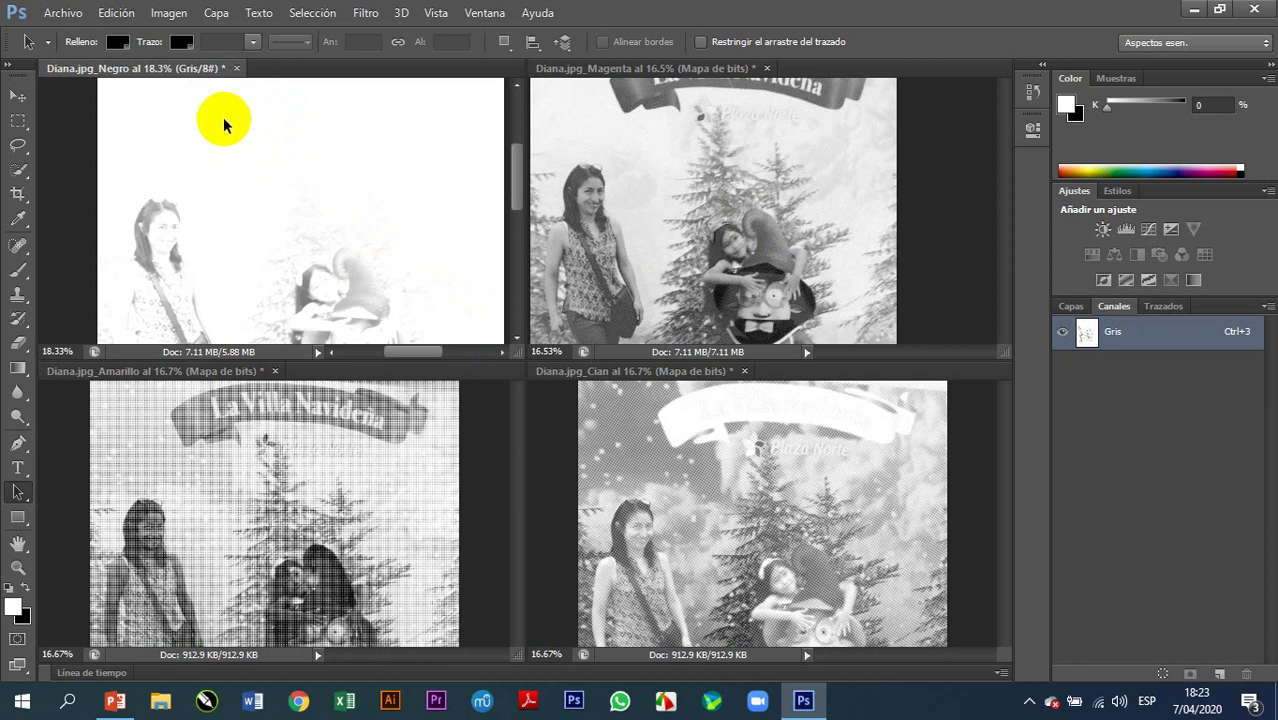
left_click(190, 16)
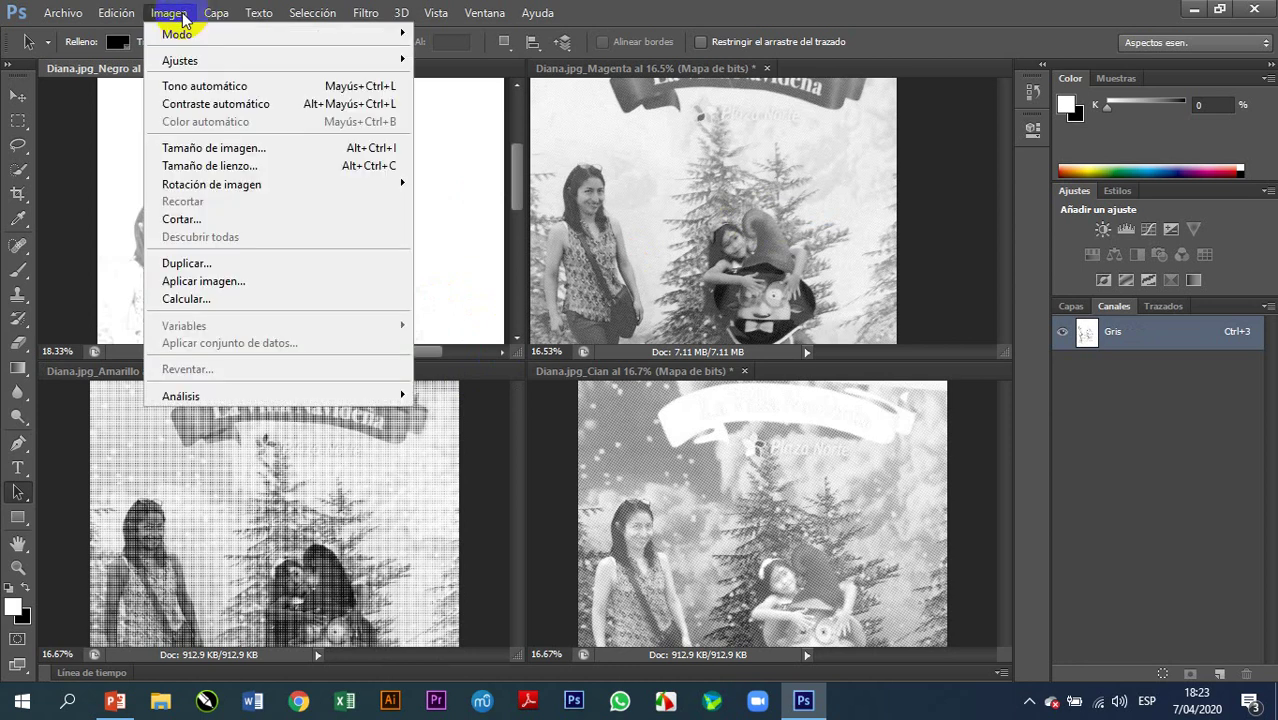
mouse_move(205, 36)
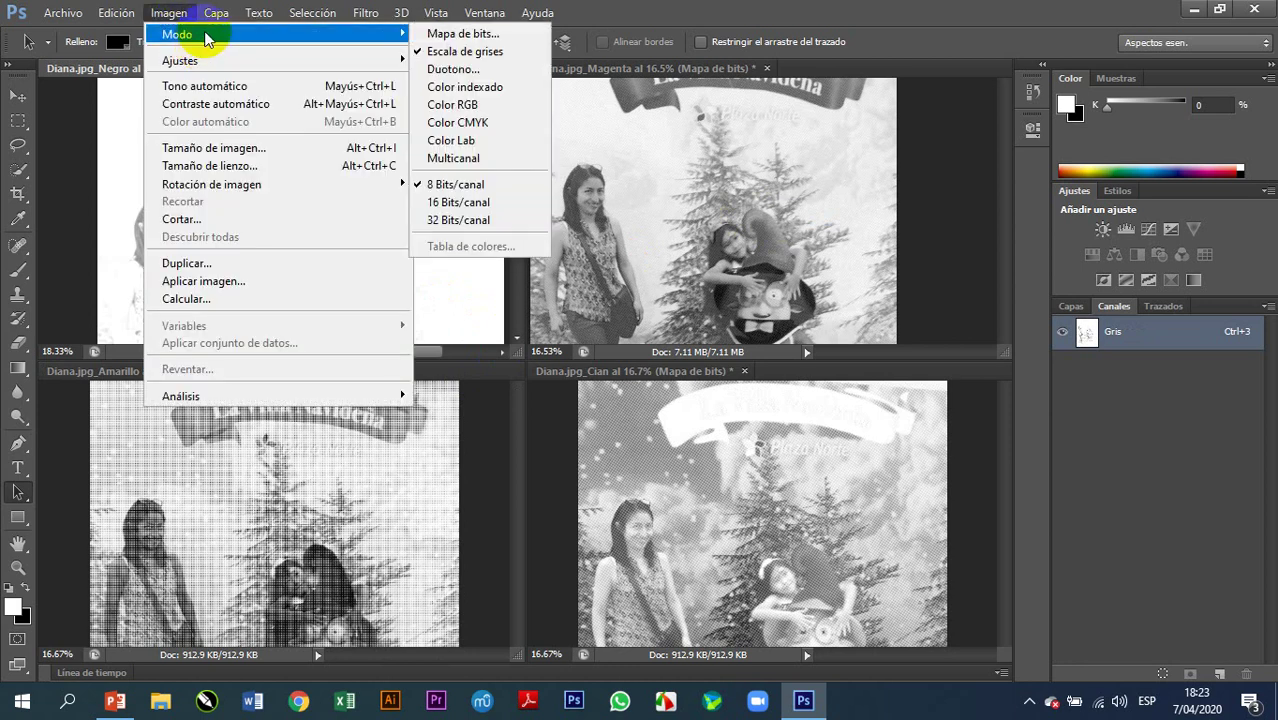
left_click(455, 34)
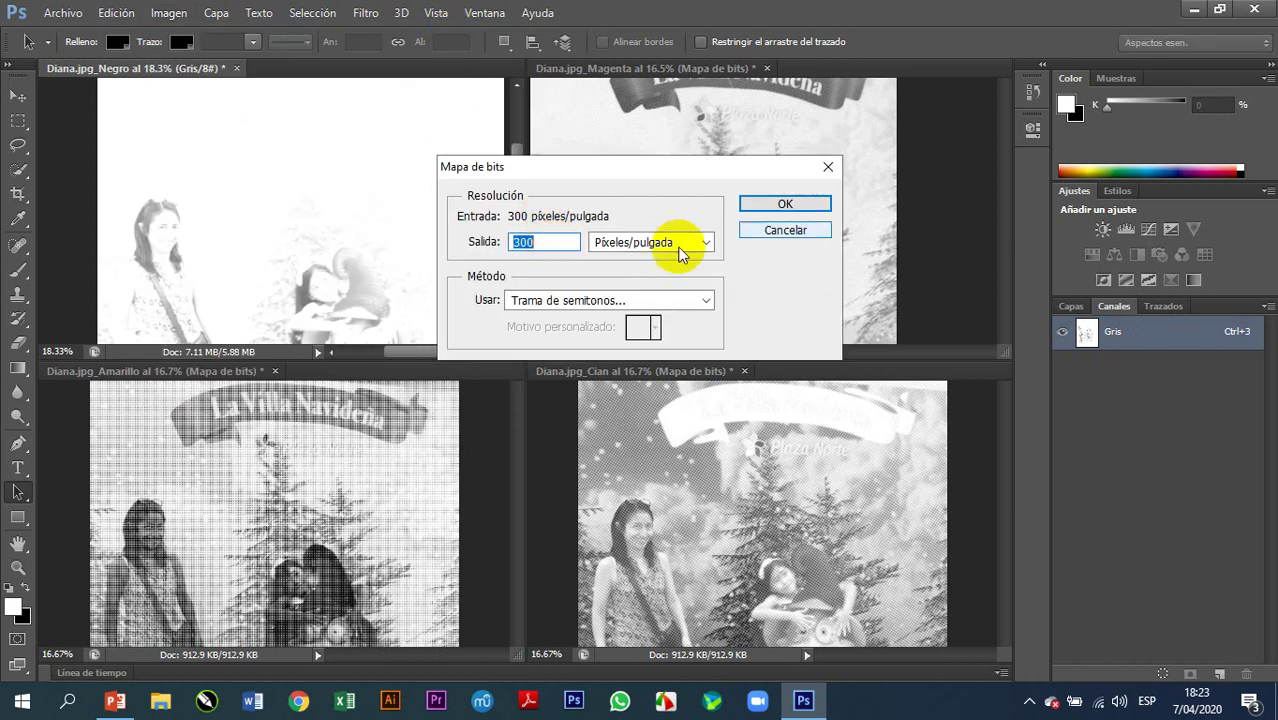
left_click(785, 204)
type("20")
key("Tab")
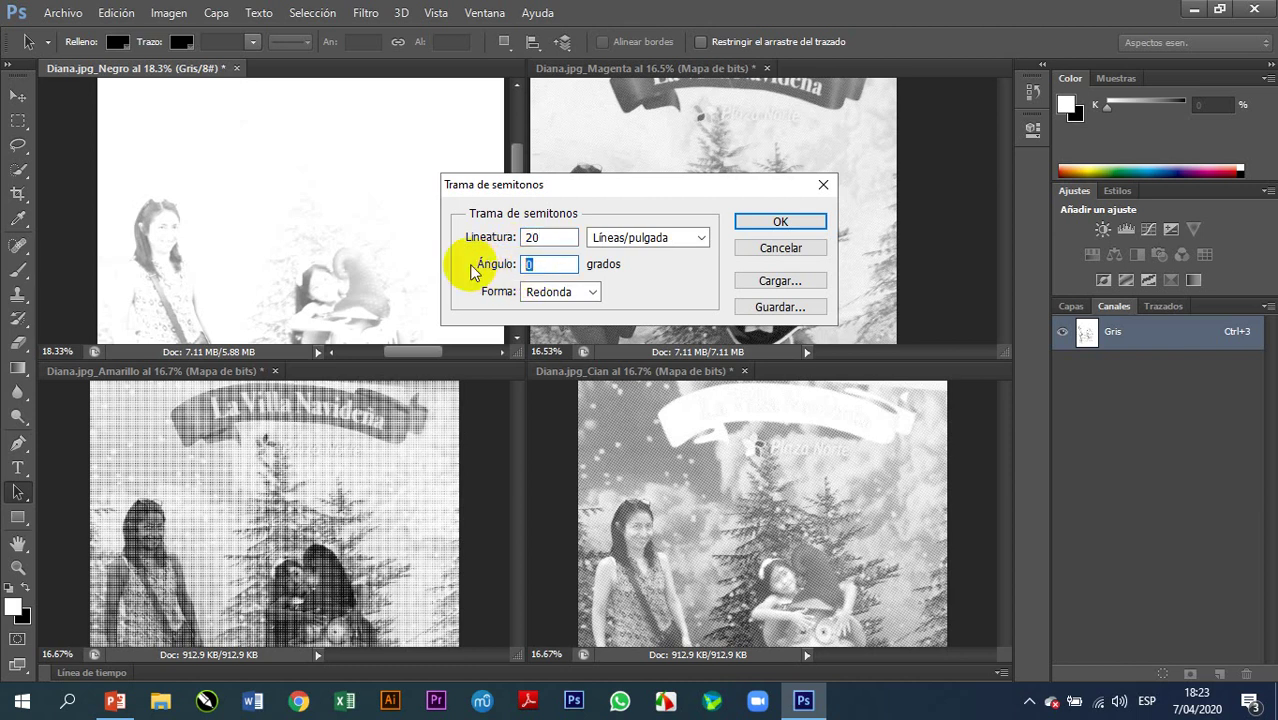
type("45")
left_click(758, 222)
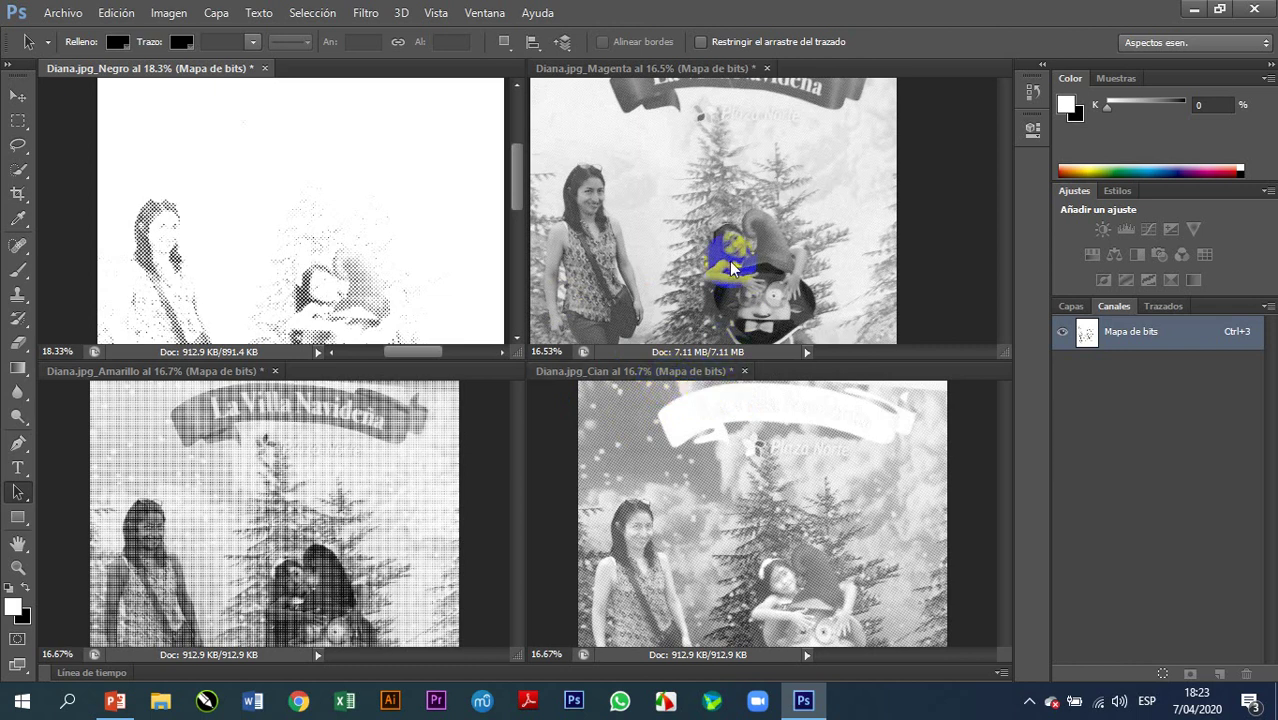
Step: Convert the Cian bitmap document back to grayscale (Escala de grises) with a size factor of 1
left_click(673, 256)
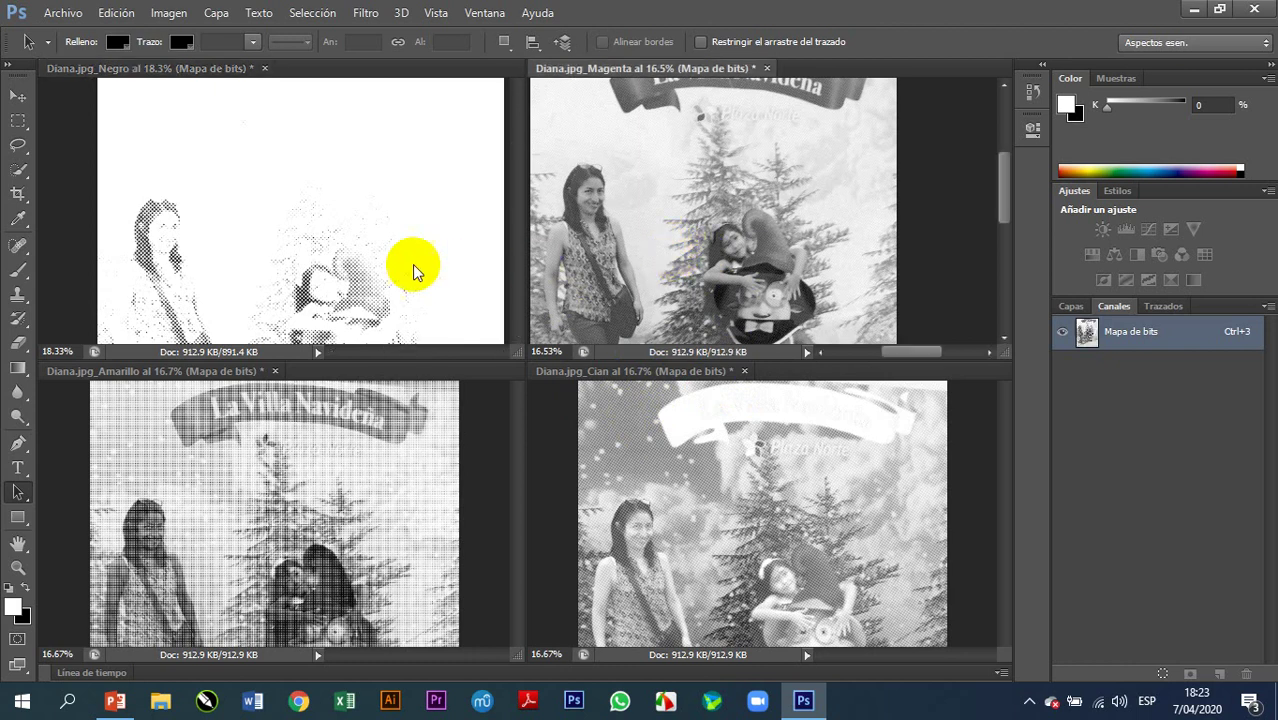
left_click(367, 258)
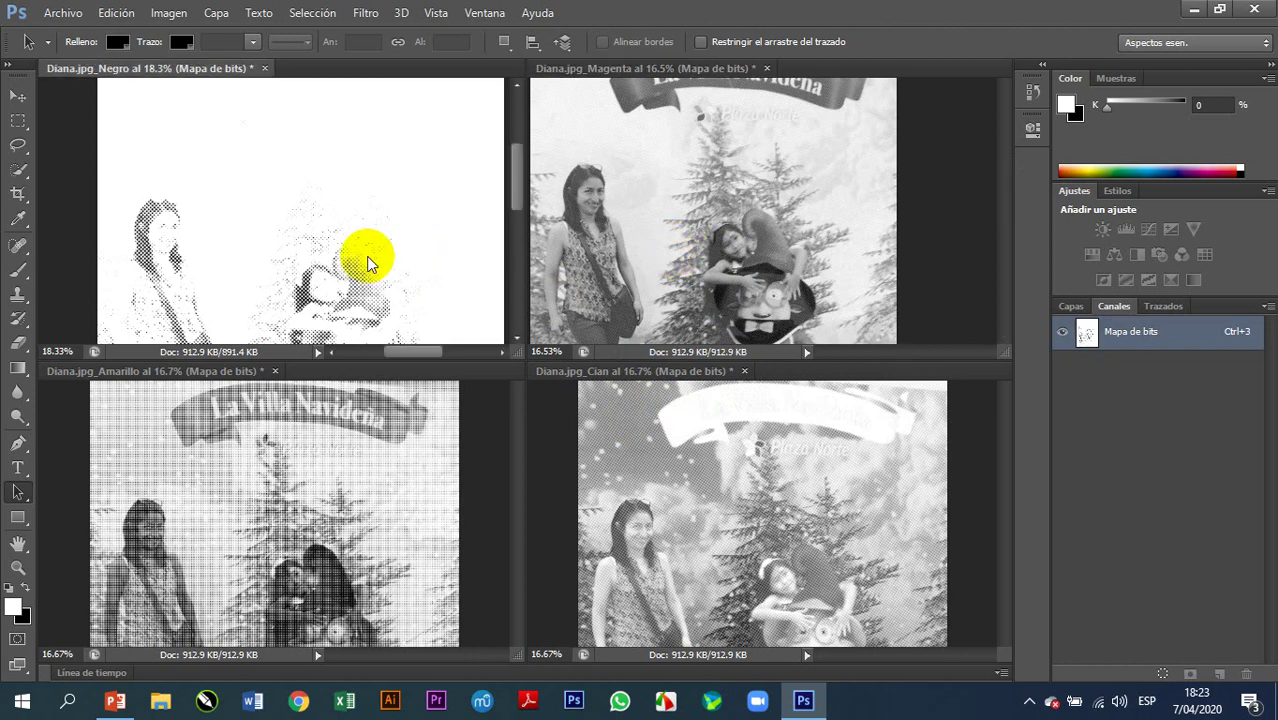
left_click(682, 549)
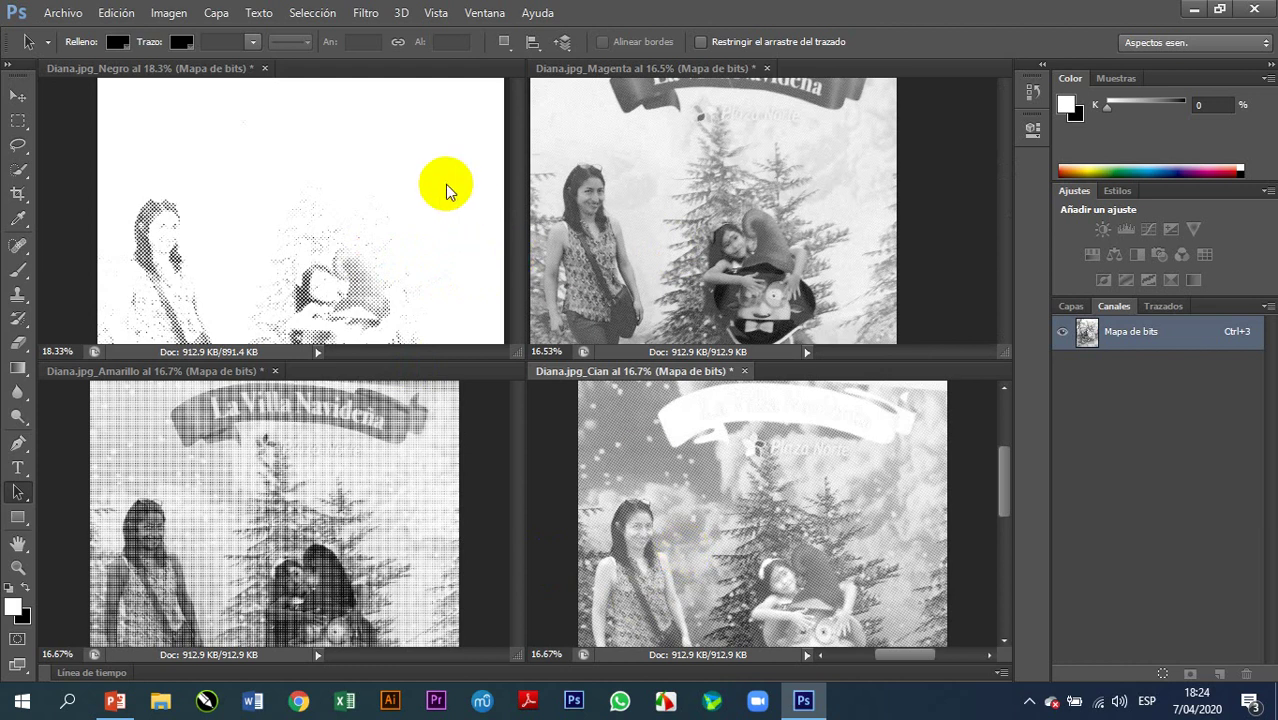
left_click(168, 12)
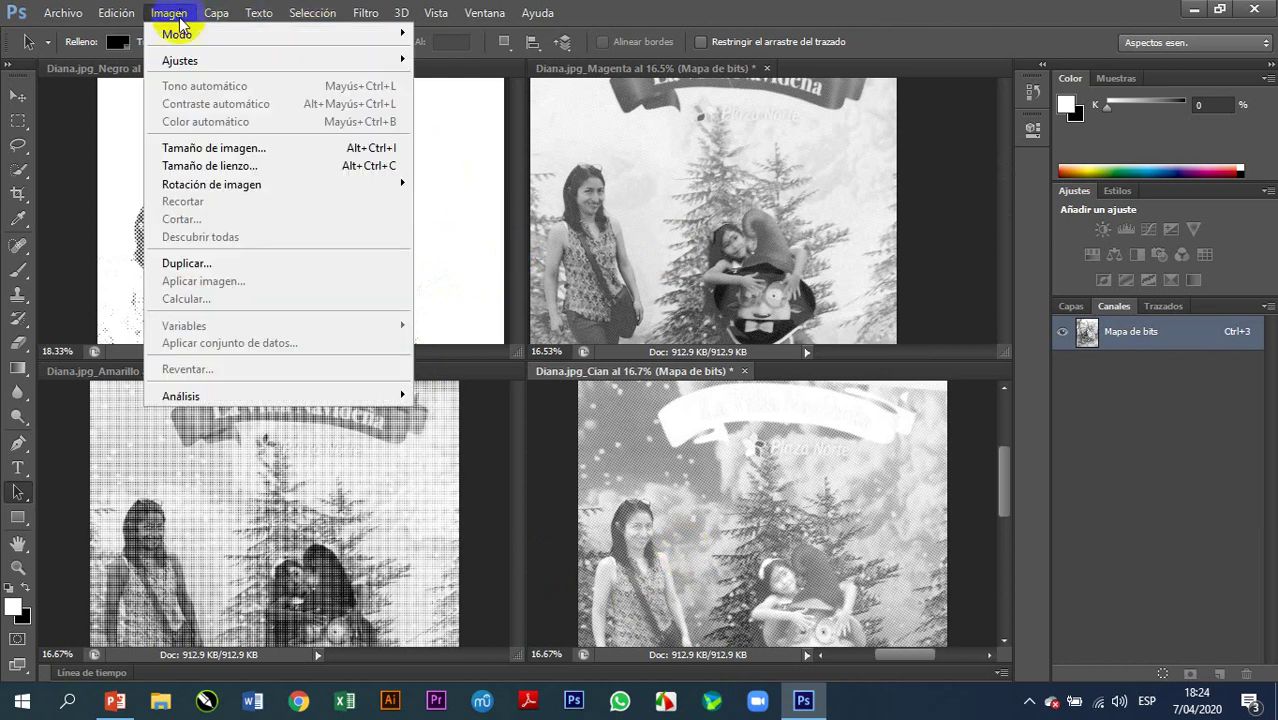
left_click(225, 35)
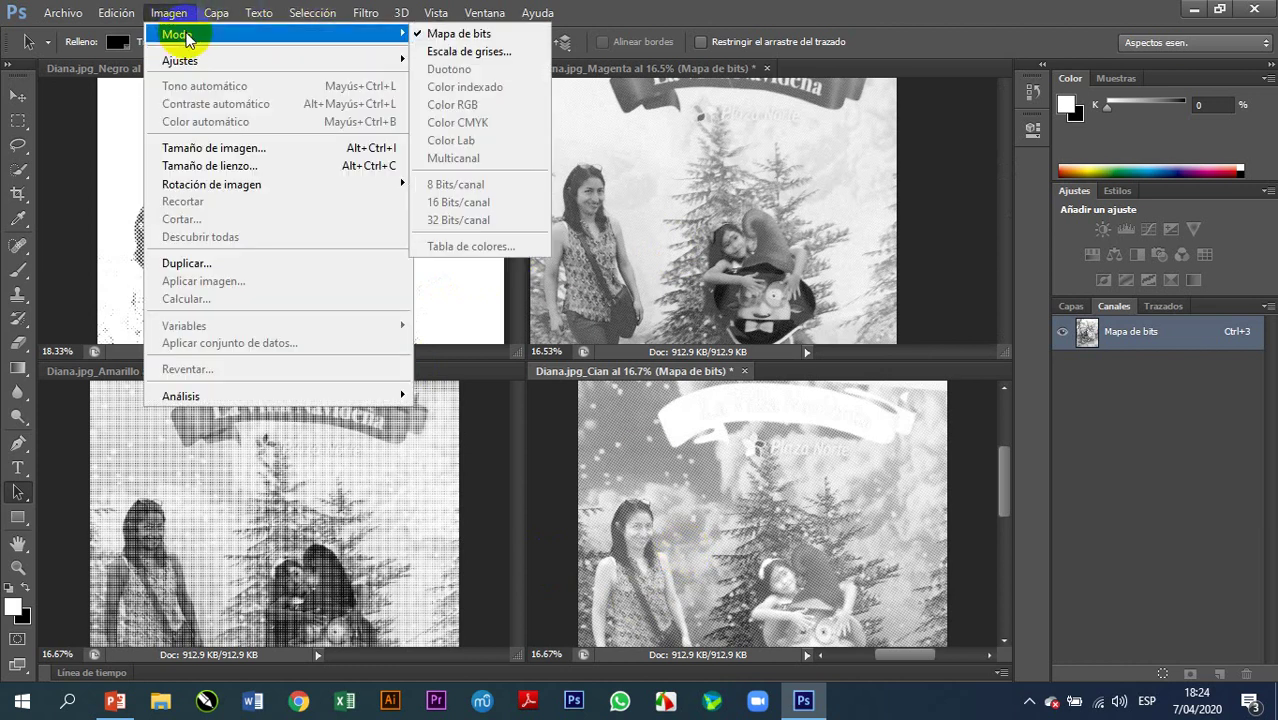
left_click(463, 53)
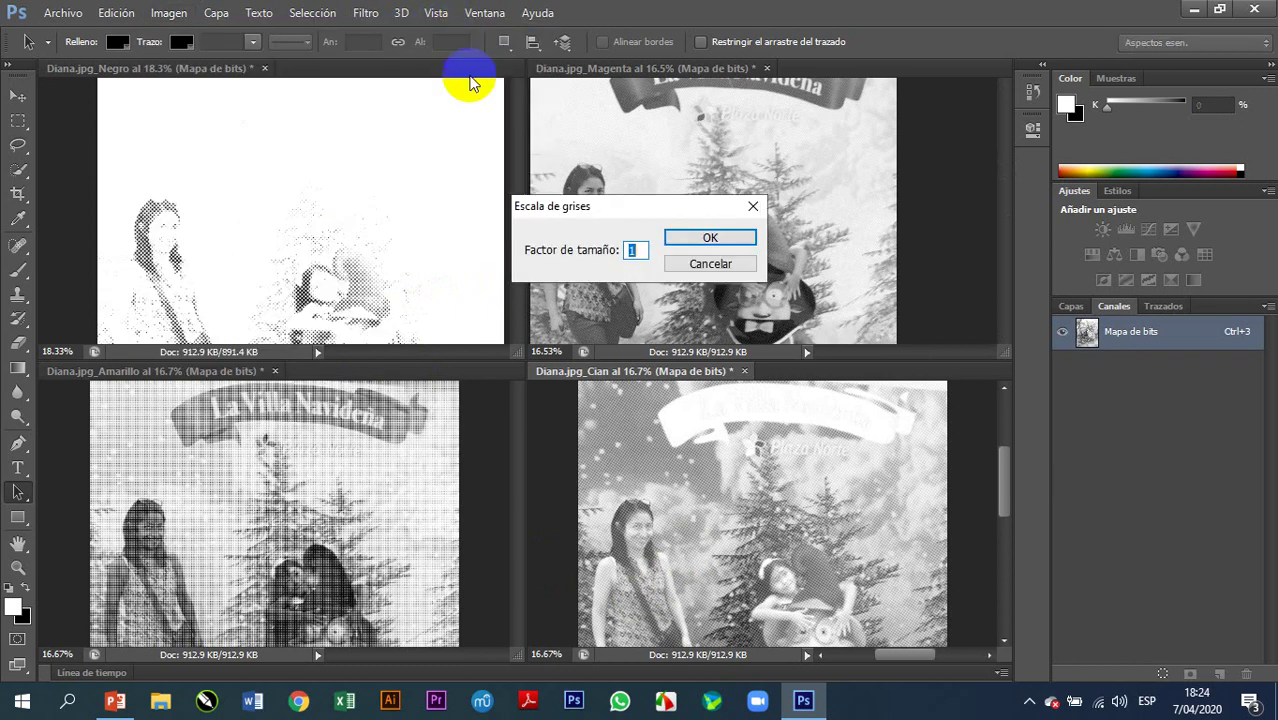
left_click(690, 238)
Step: Convert the Magenta bitmap document back to grayscale with a size factor of 1
left_click(696, 210)
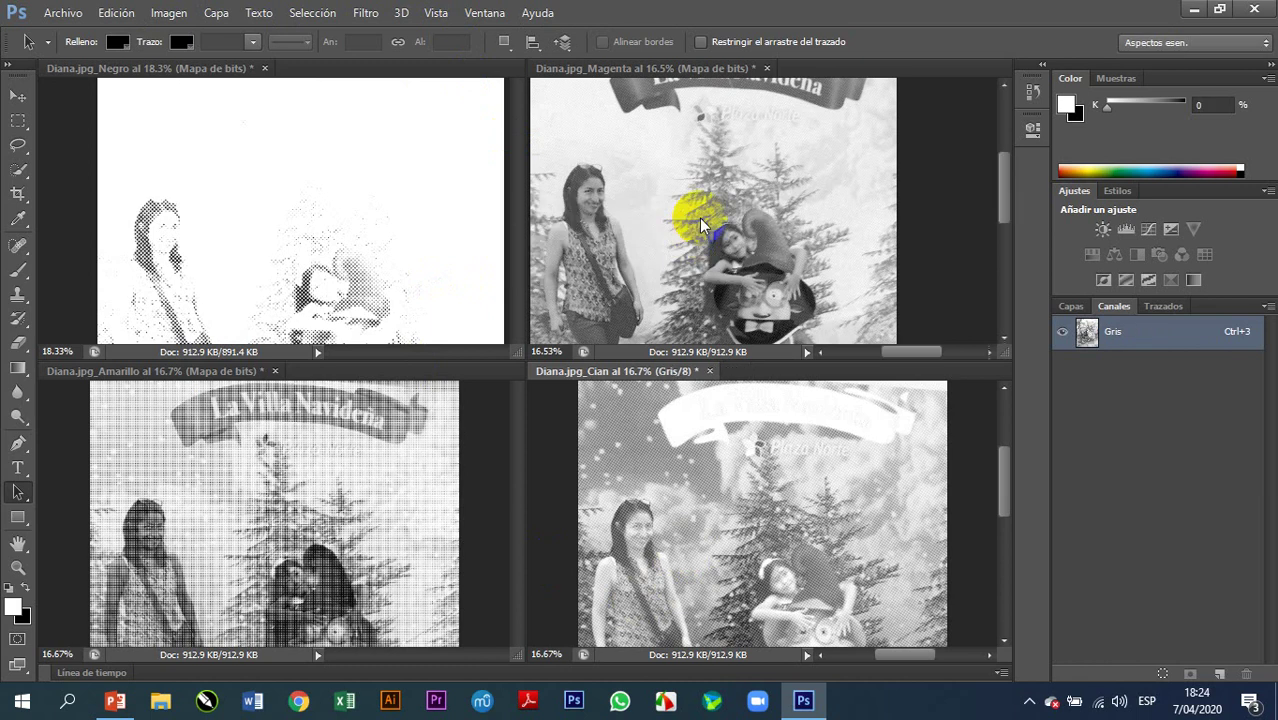
left_click(168, 13)
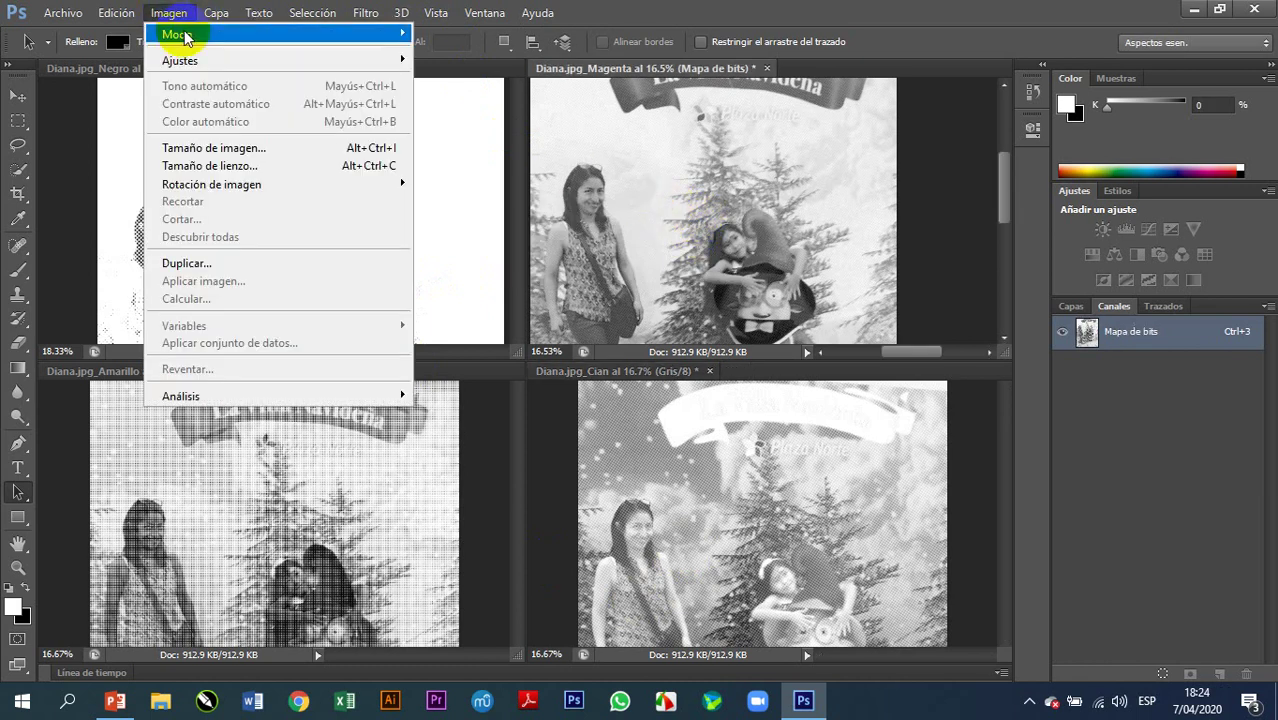
mouse_move(175, 35)
left_click(465, 52)
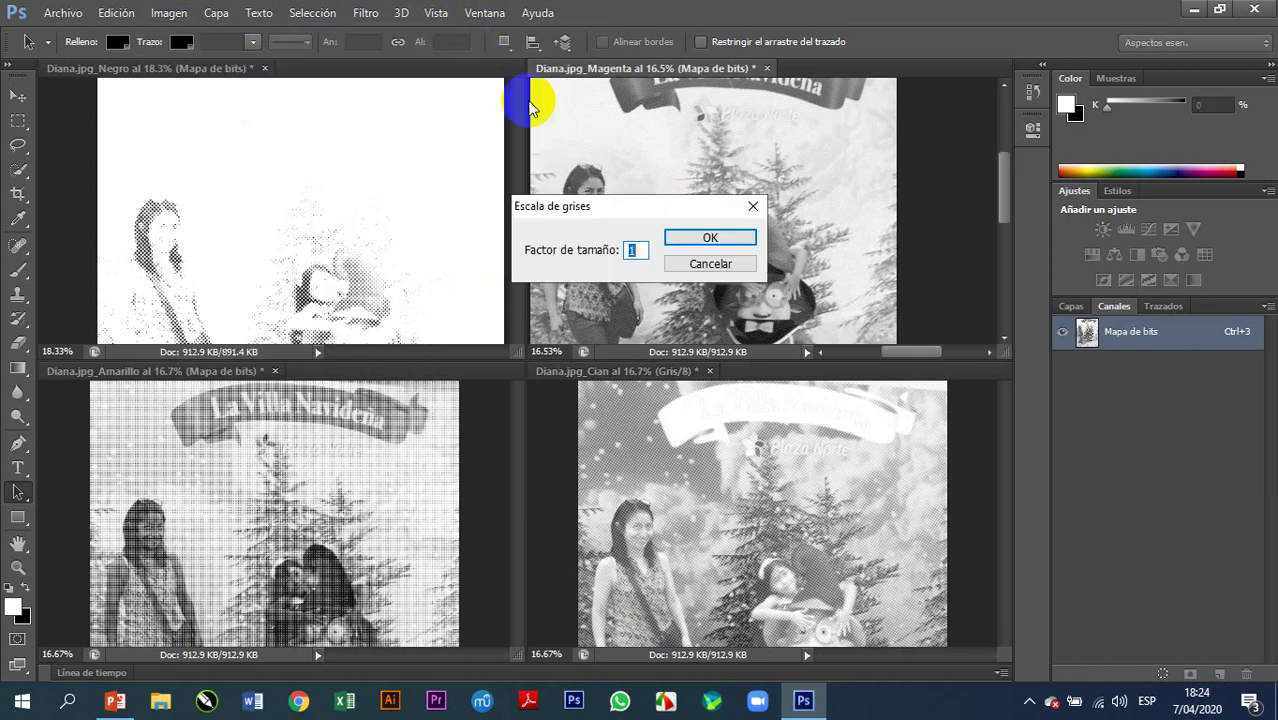
left_click(700, 238)
Step: Convert the Negro bitmap document back to grayscale with a size factor of 1
left_click(335, 195)
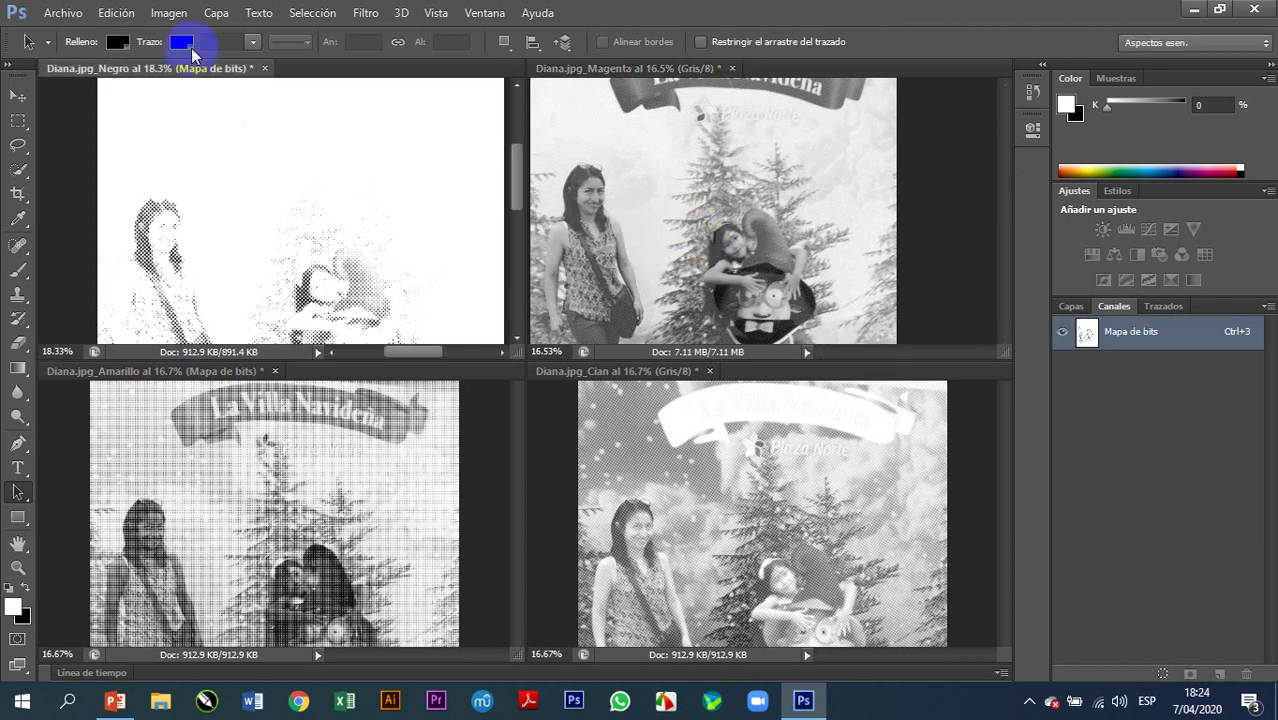
left_click(168, 13)
mouse_move(181, 42)
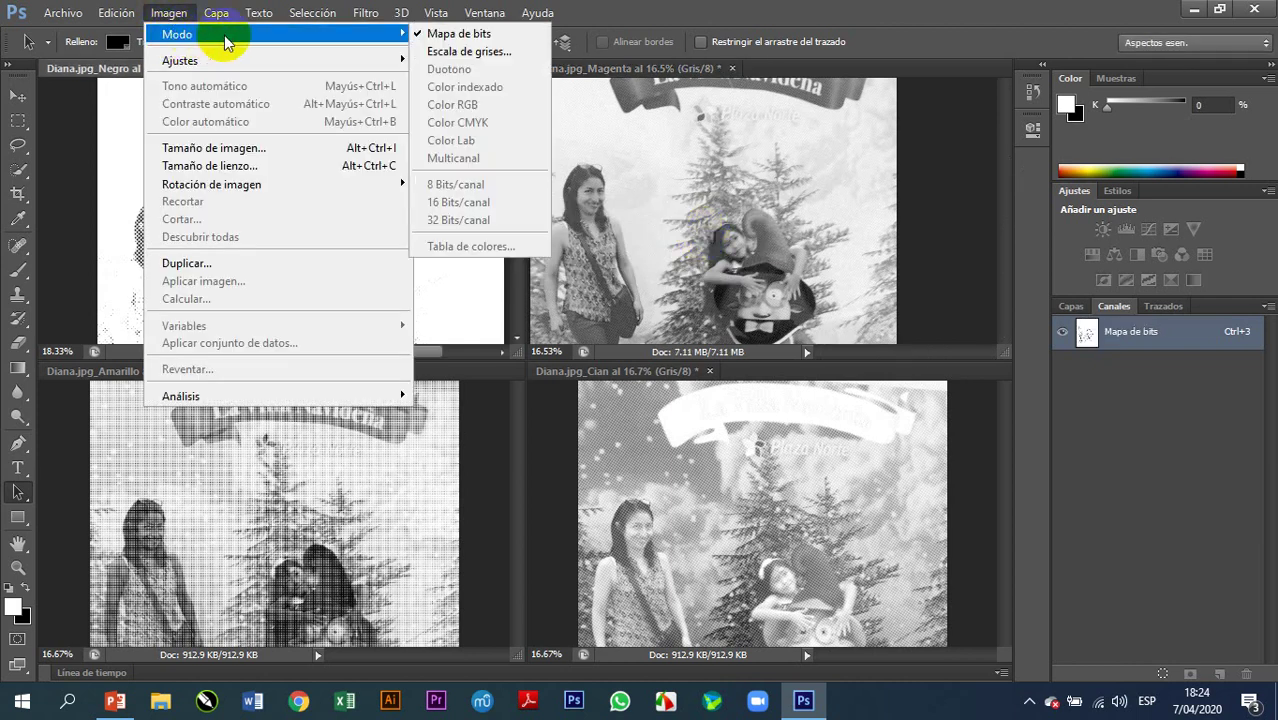
left_click(470, 52)
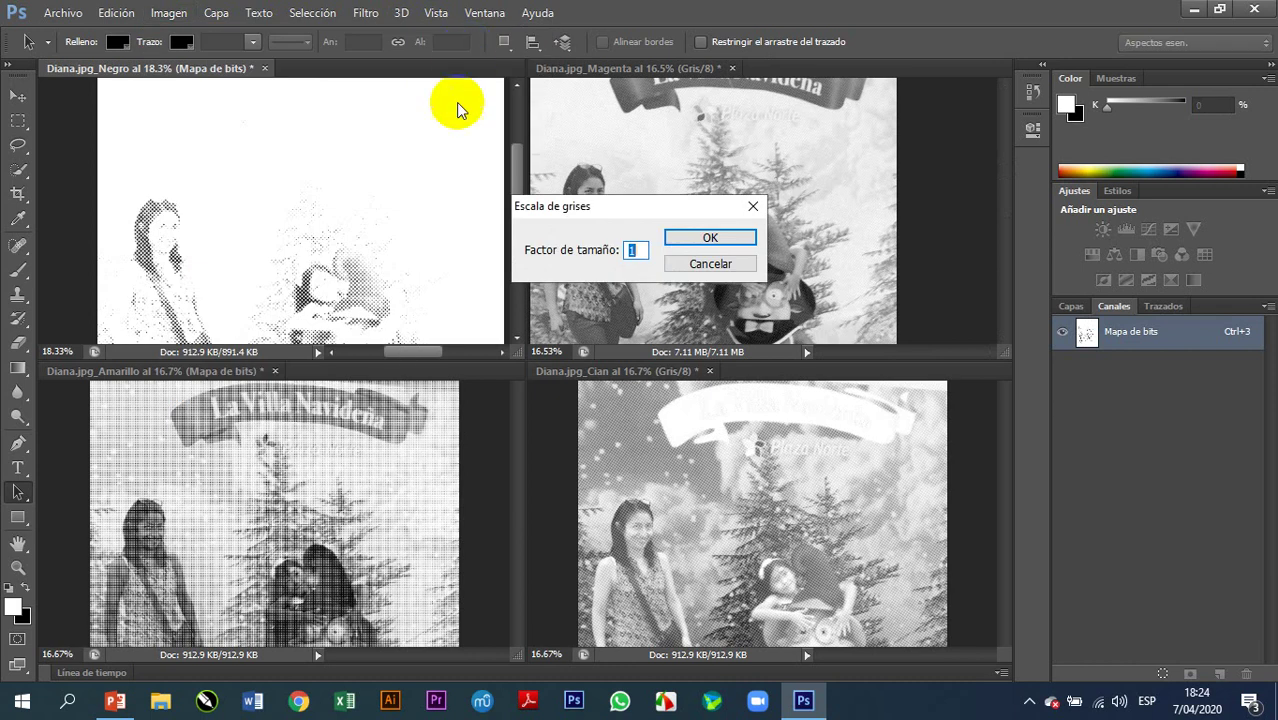
left_click(678, 239)
Step: Convert the Amarillo bitmap document back to grayscale with a size factor of 1
left_click(279, 540)
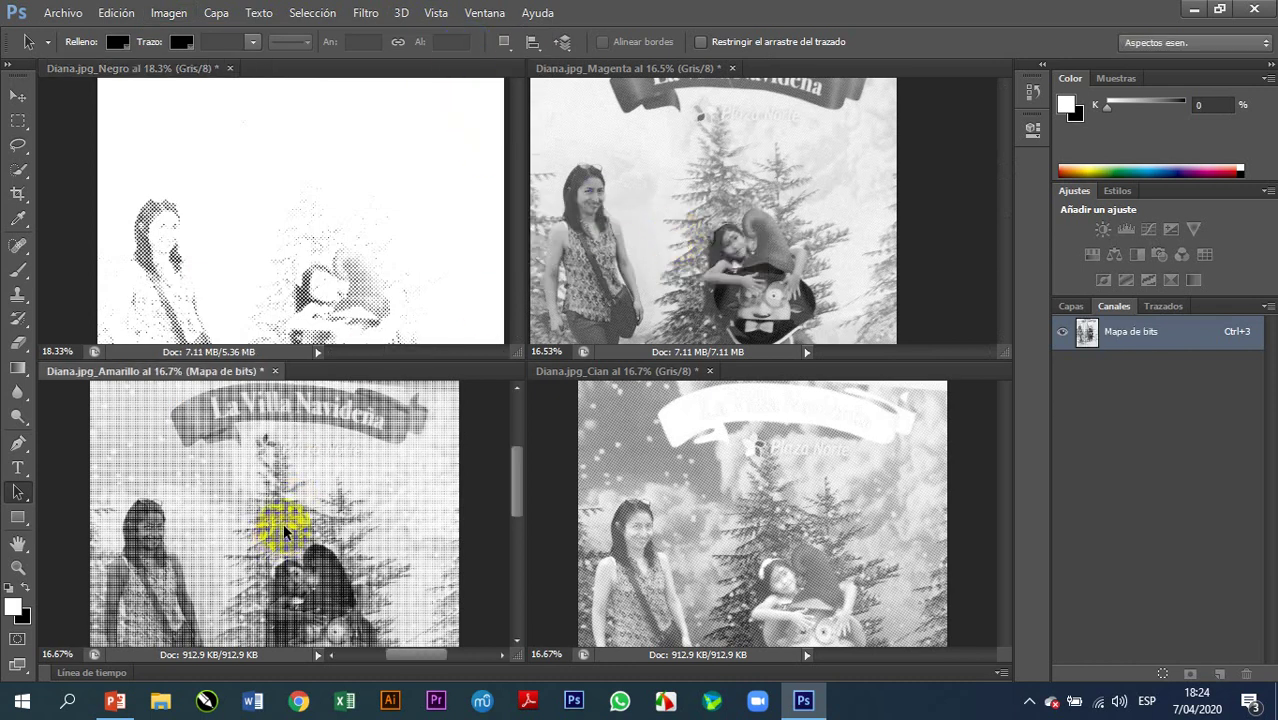
left_click(170, 16)
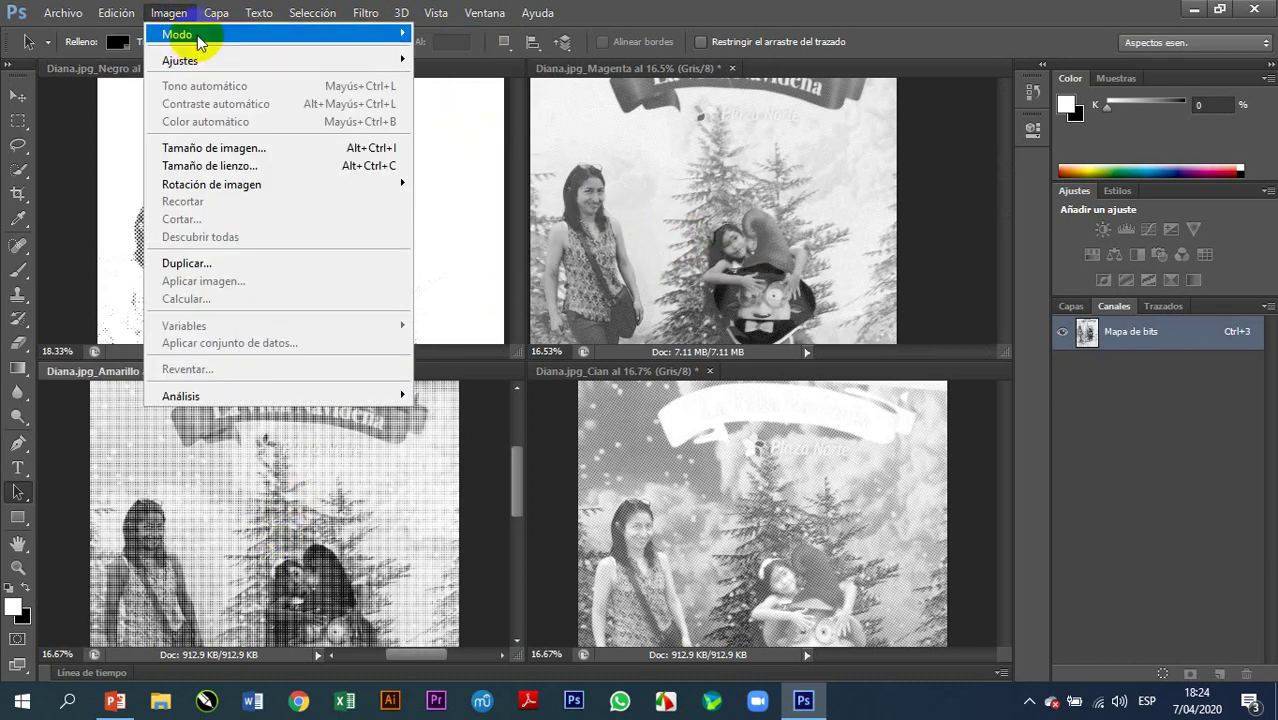
mouse_move(335, 34)
left_click(463, 52)
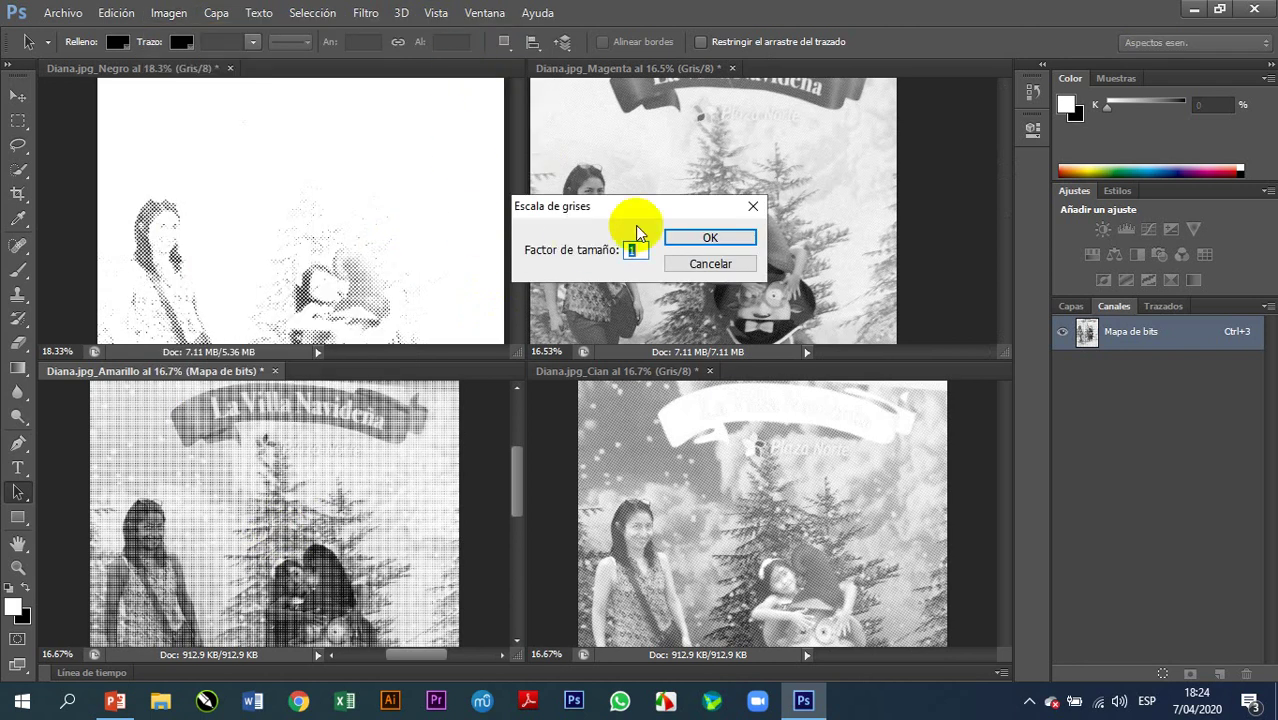
left_click(674, 239)
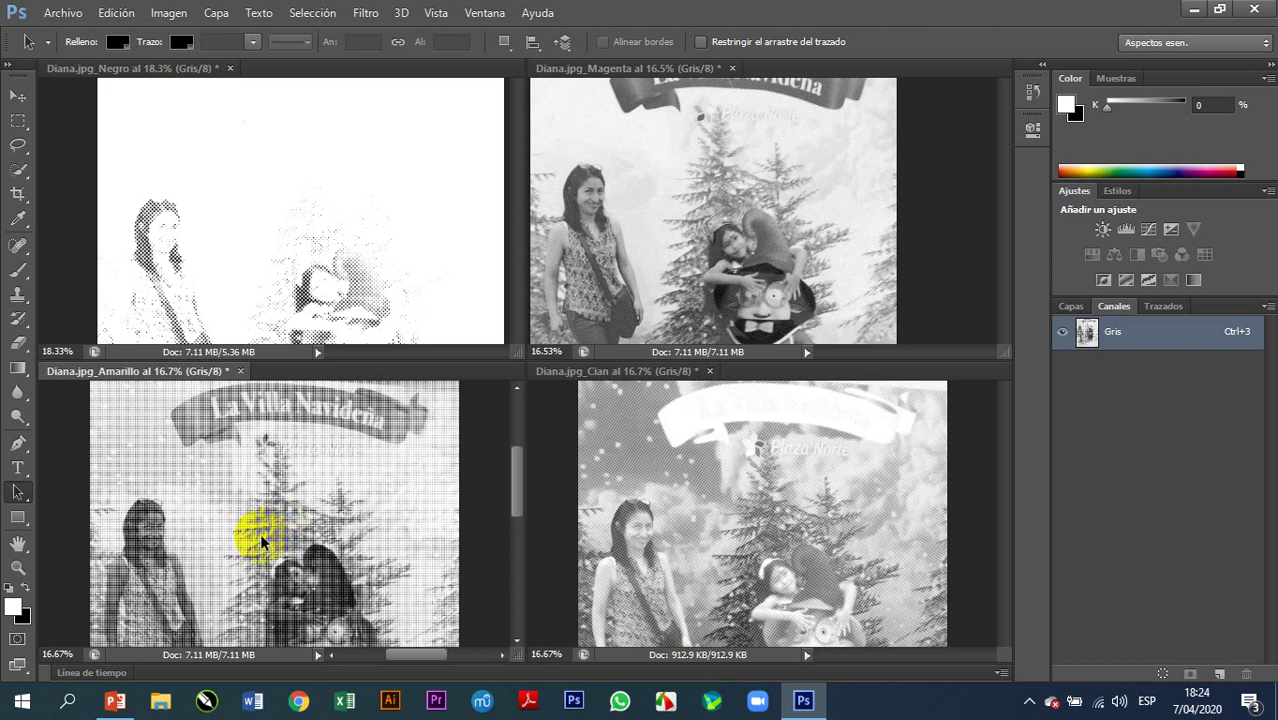
Step: Examine the halftone dot pattern of the Cian document up close at about 100% magnification
left_click(313, 546)
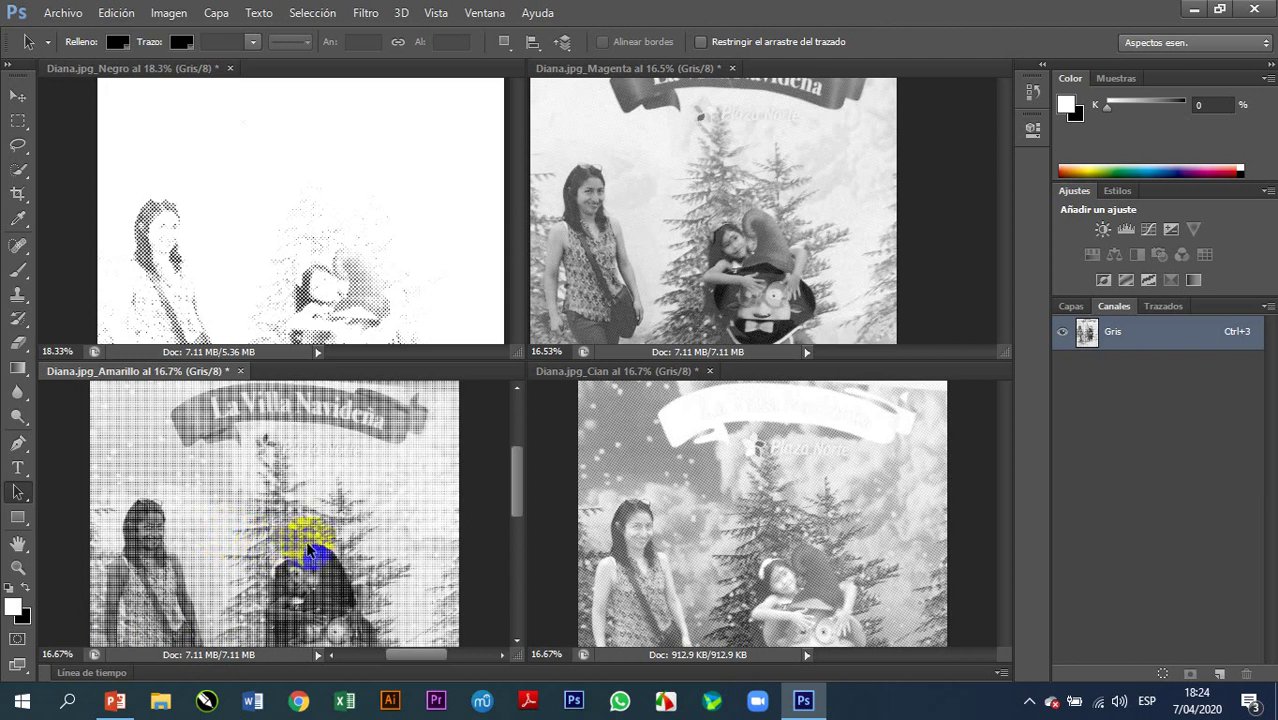
left_click(514, 613)
left_click(724, 612)
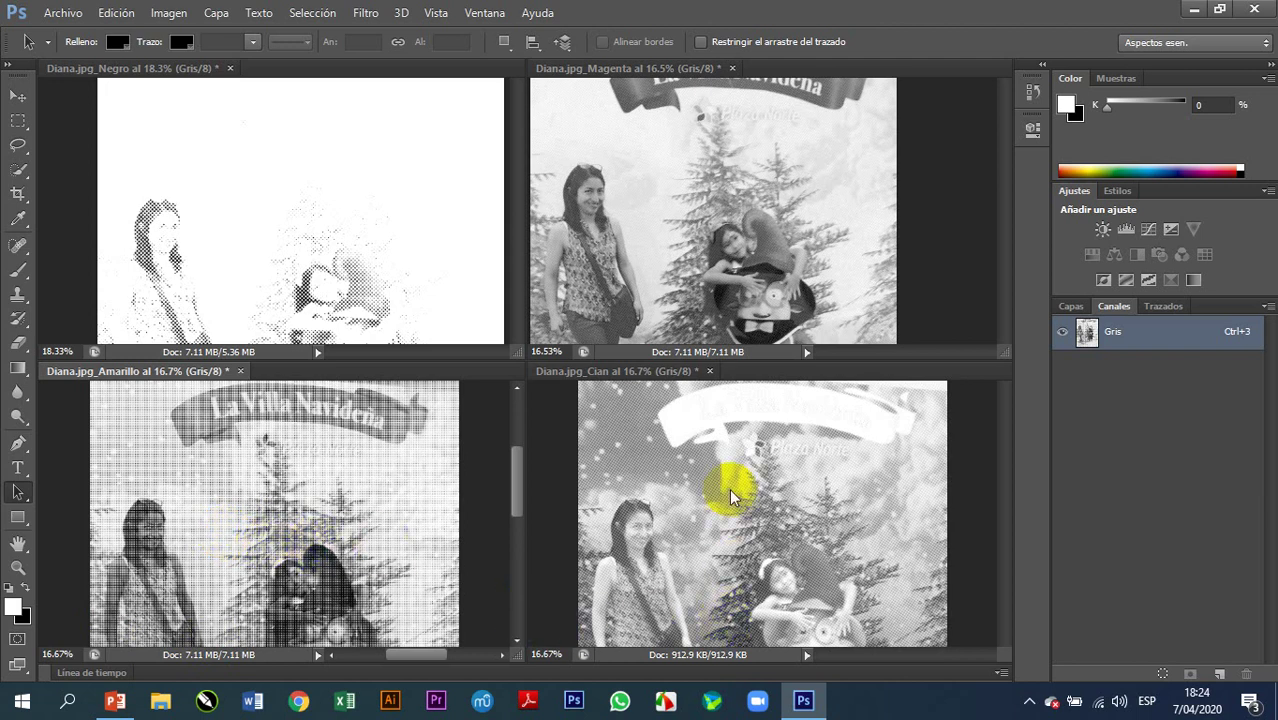
scroll(750, 494, "up", 1)
left_click(780, 511)
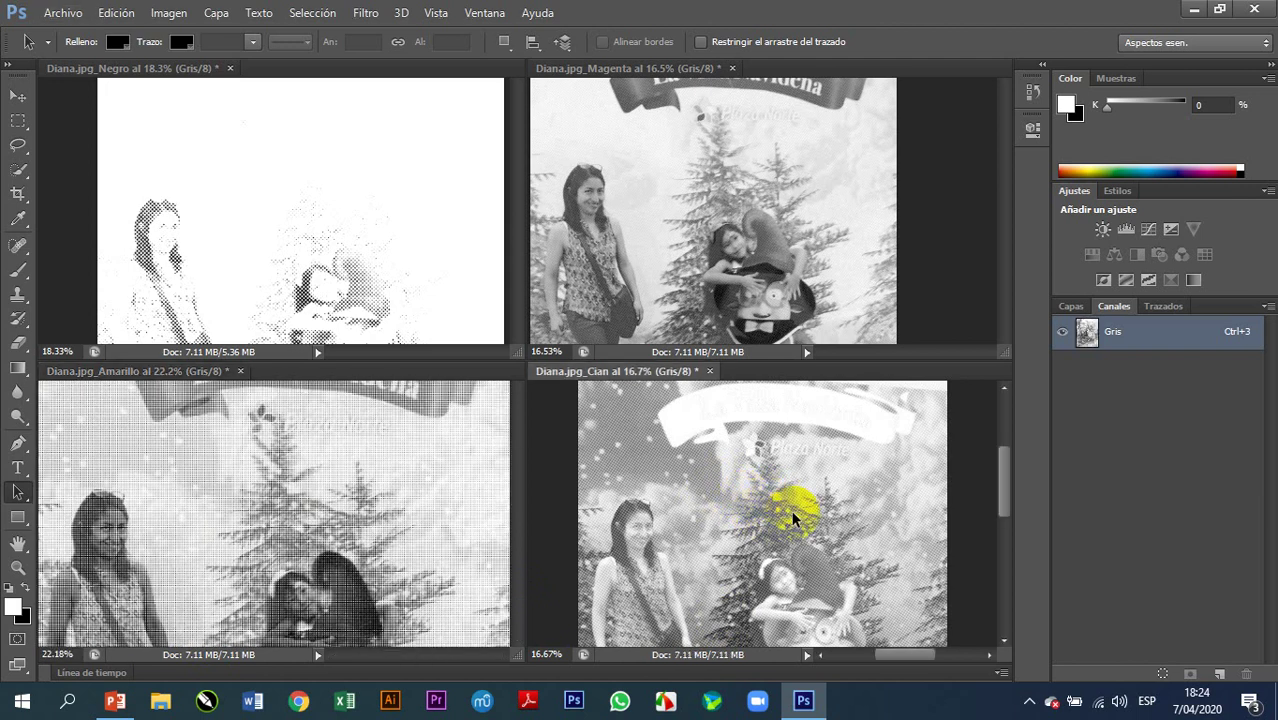
scroll(765, 512, "up", 2)
scroll(765, 512, "up", 4)
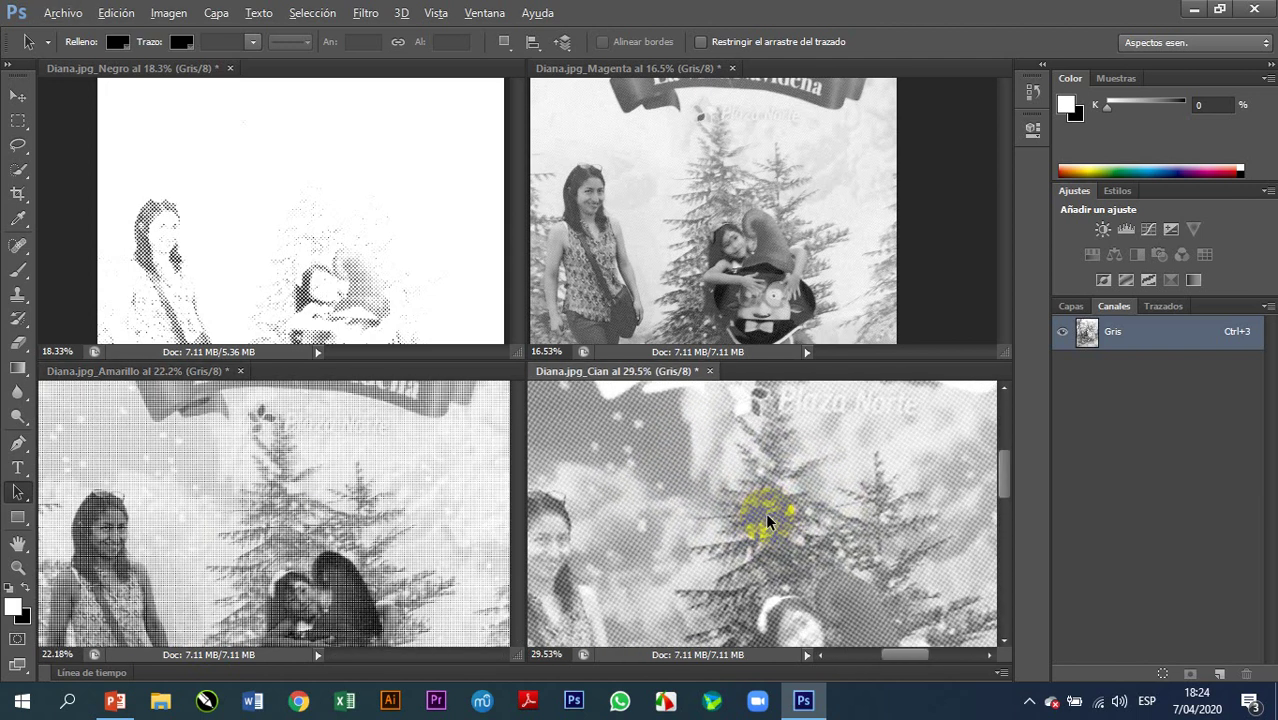
scroll(765, 512, "up", 3)
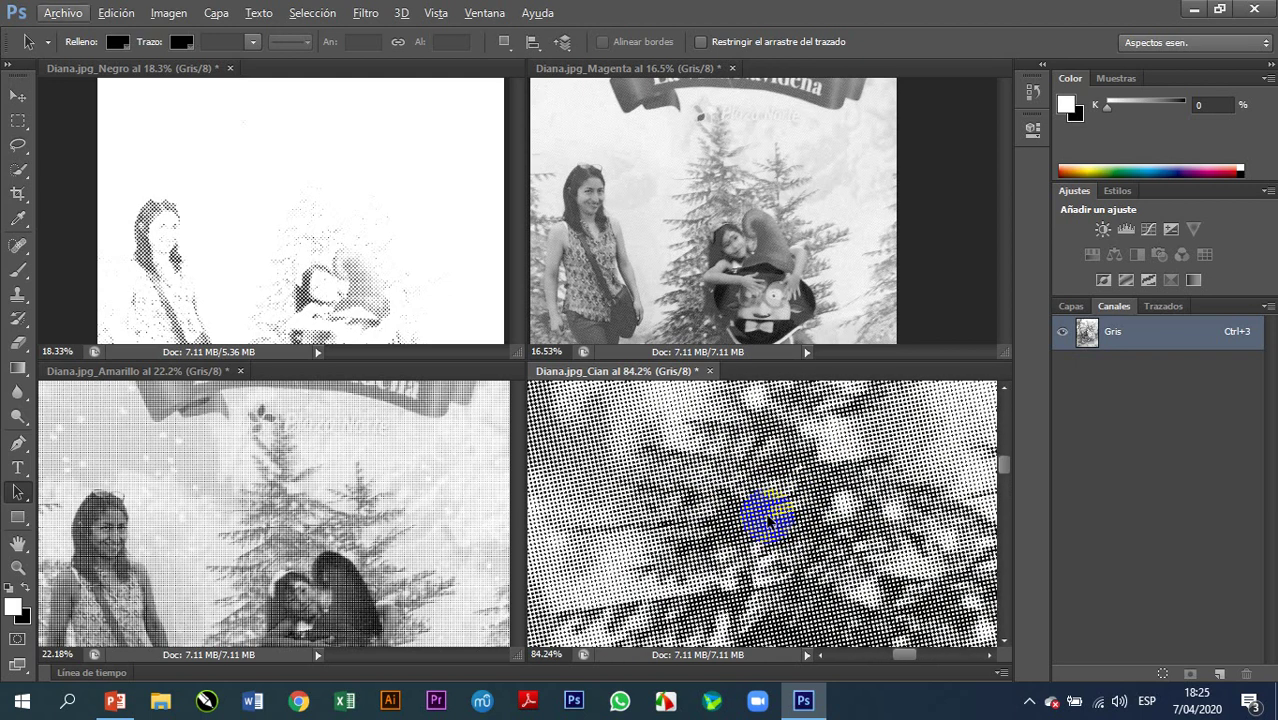
scroll(766, 518, "up", 2)
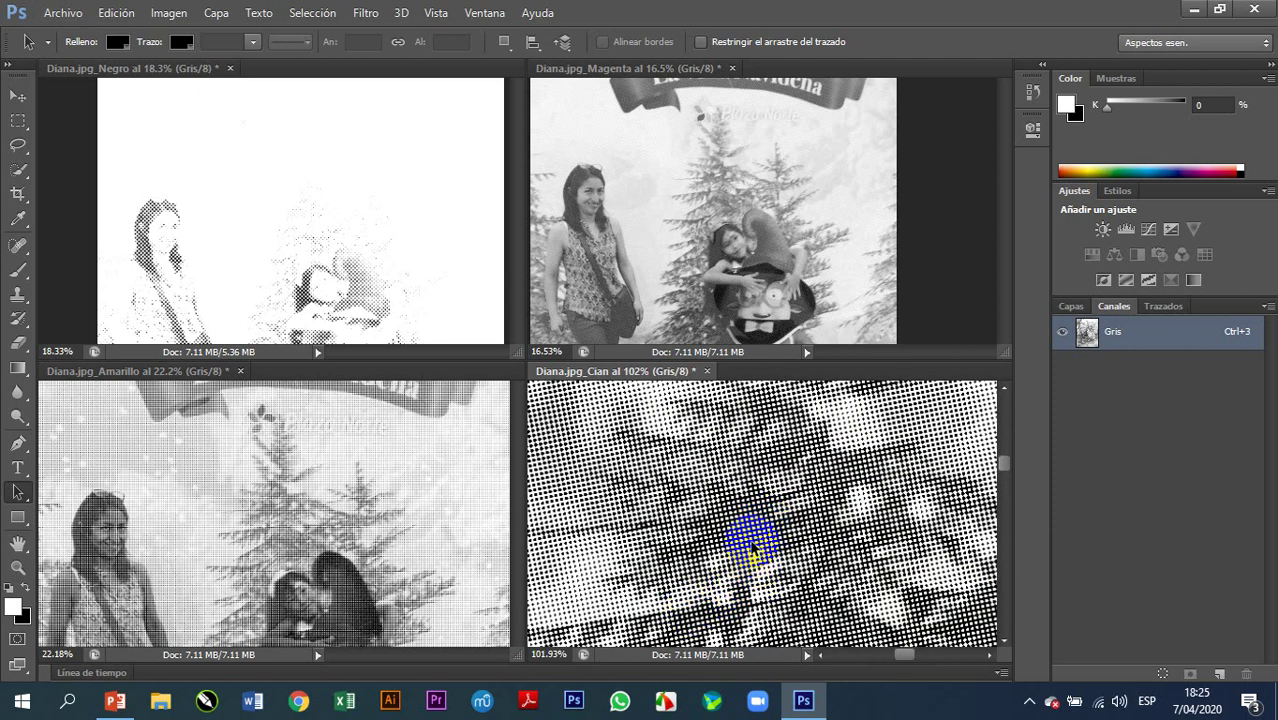
Step: Examine the halftone dots of the Magenta and Amarillo documents up close to compare their screen patterns
left_click(713, 267)
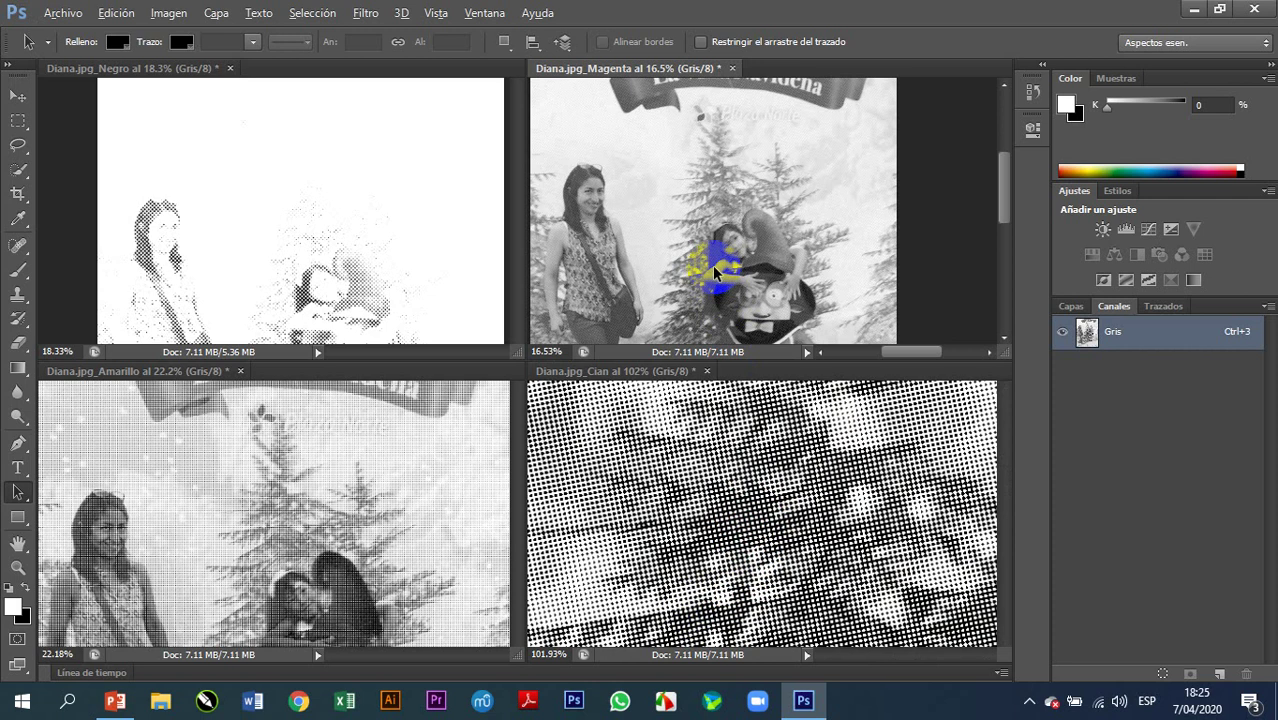
scroll(712, 265, "up", 3)
scroll(712, 270, "up", 8)
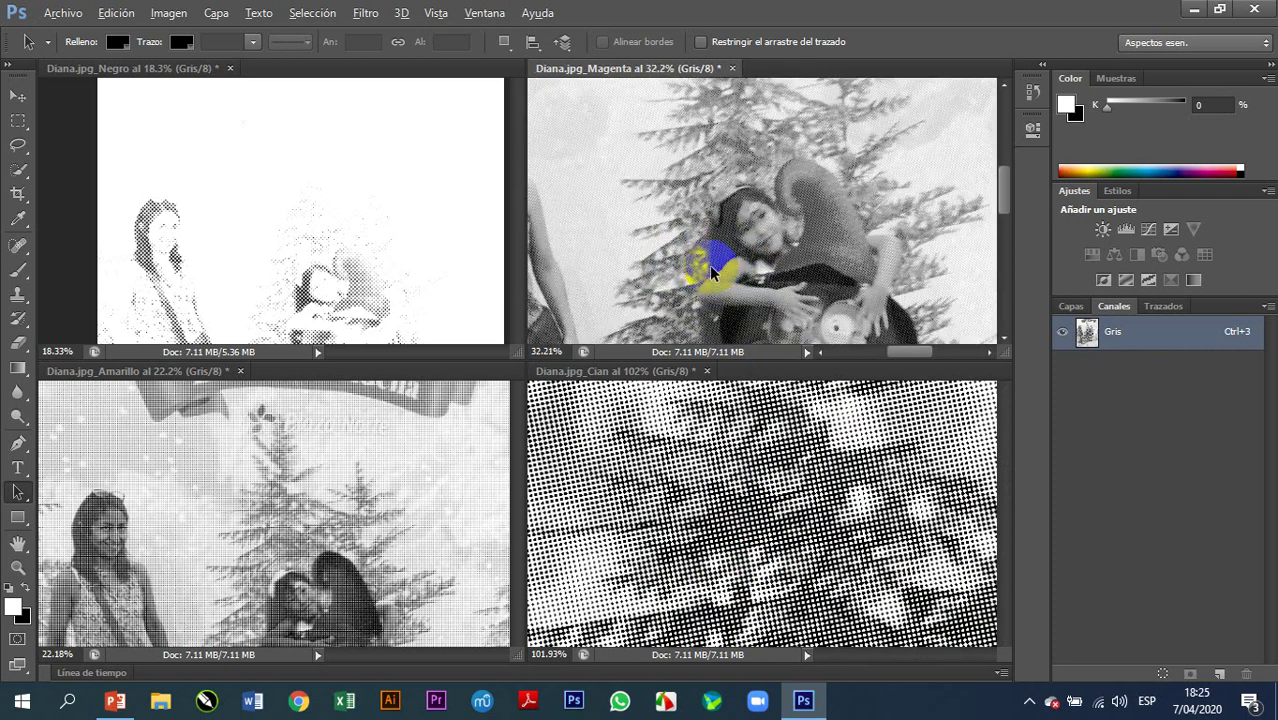
scroll(712, 270, "up", 5)
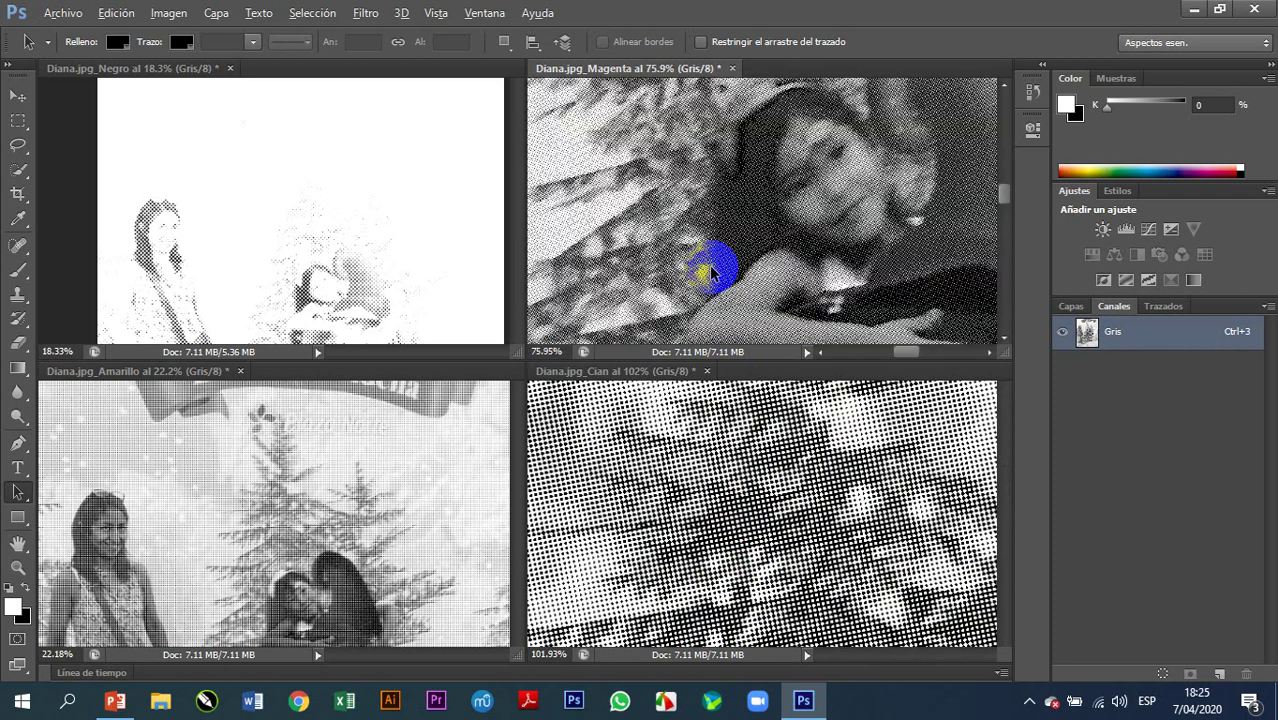
key("alt")
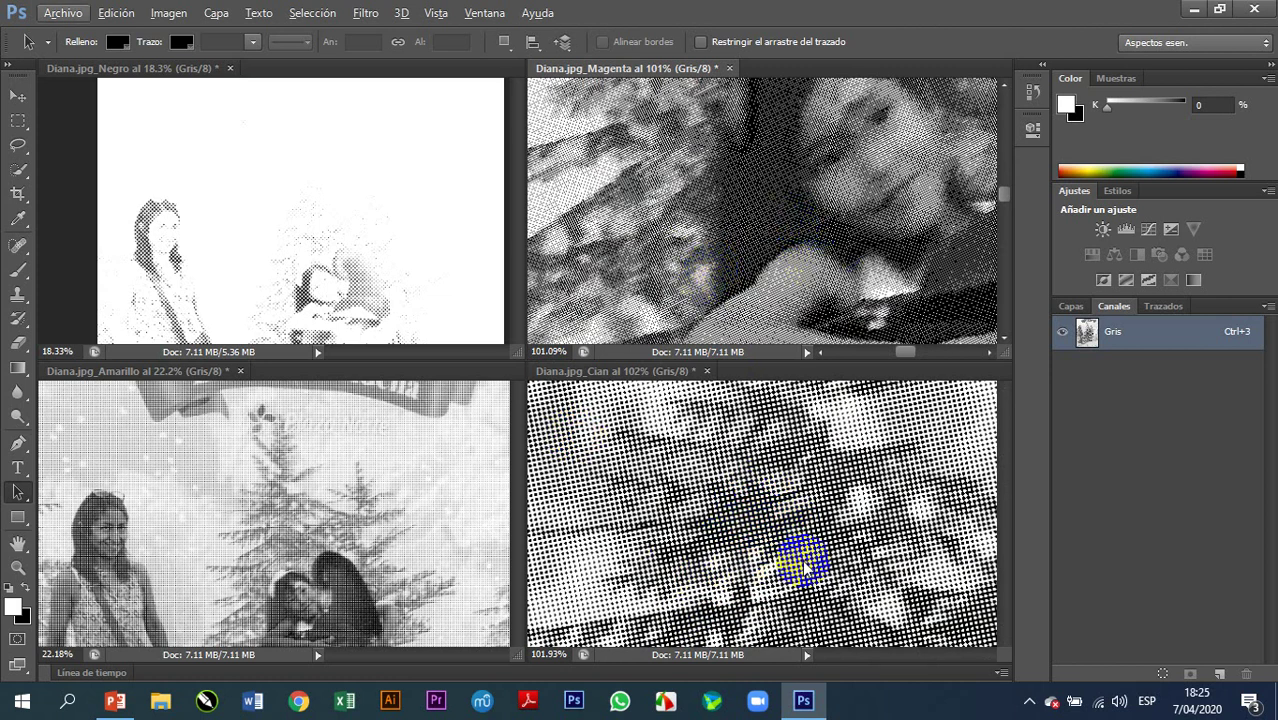
left_click(288, 528)
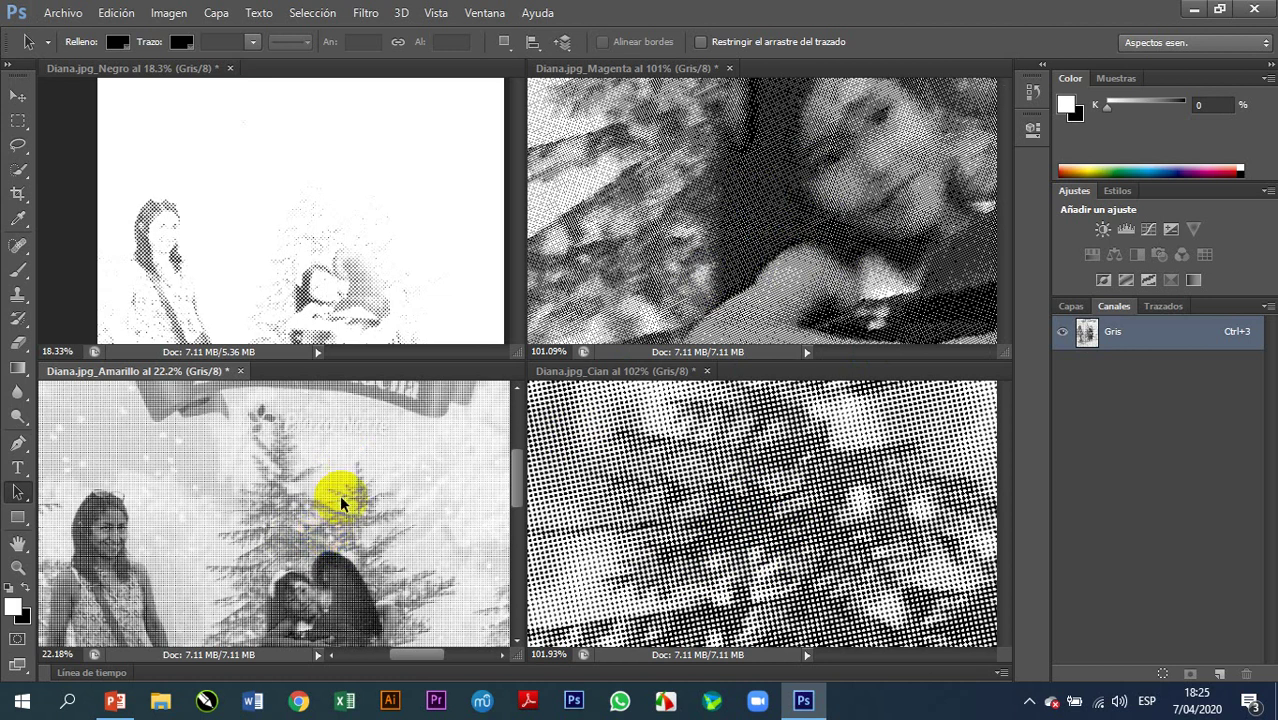
scroll(306, 500, "up", 2)
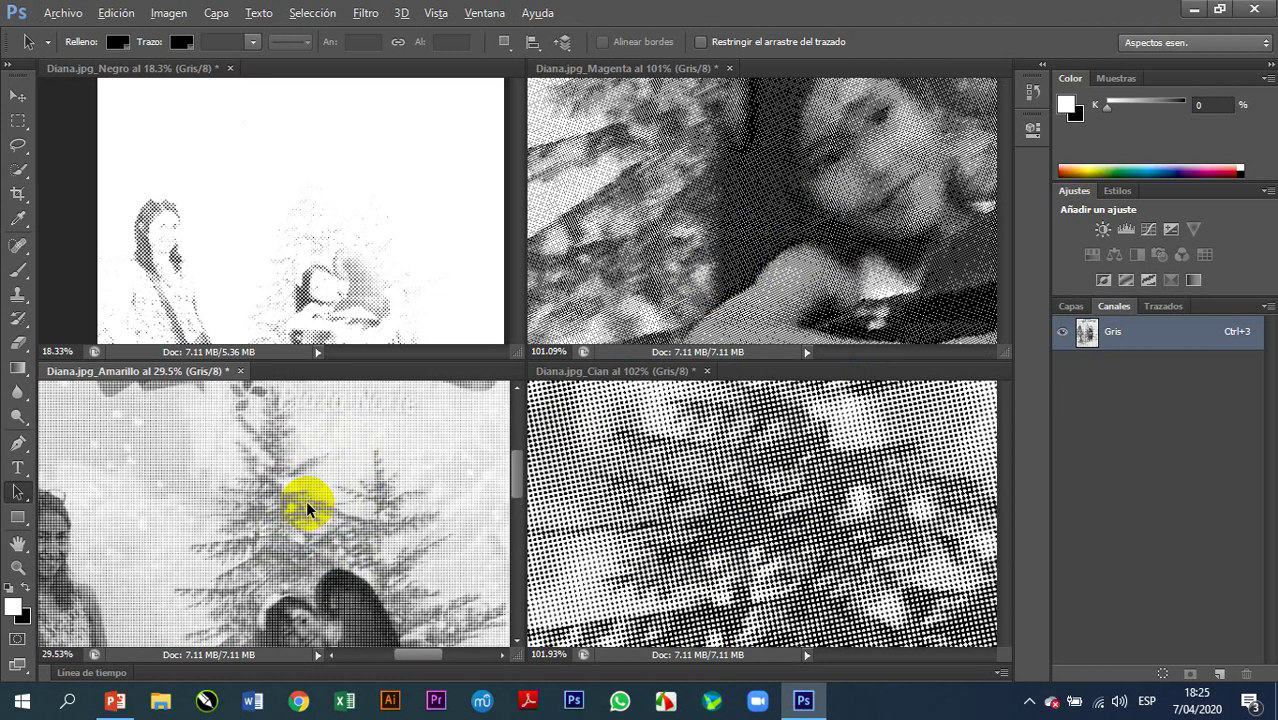
scroll(306, 508, "up", 1)
scroll(306, 508, "up", 4)
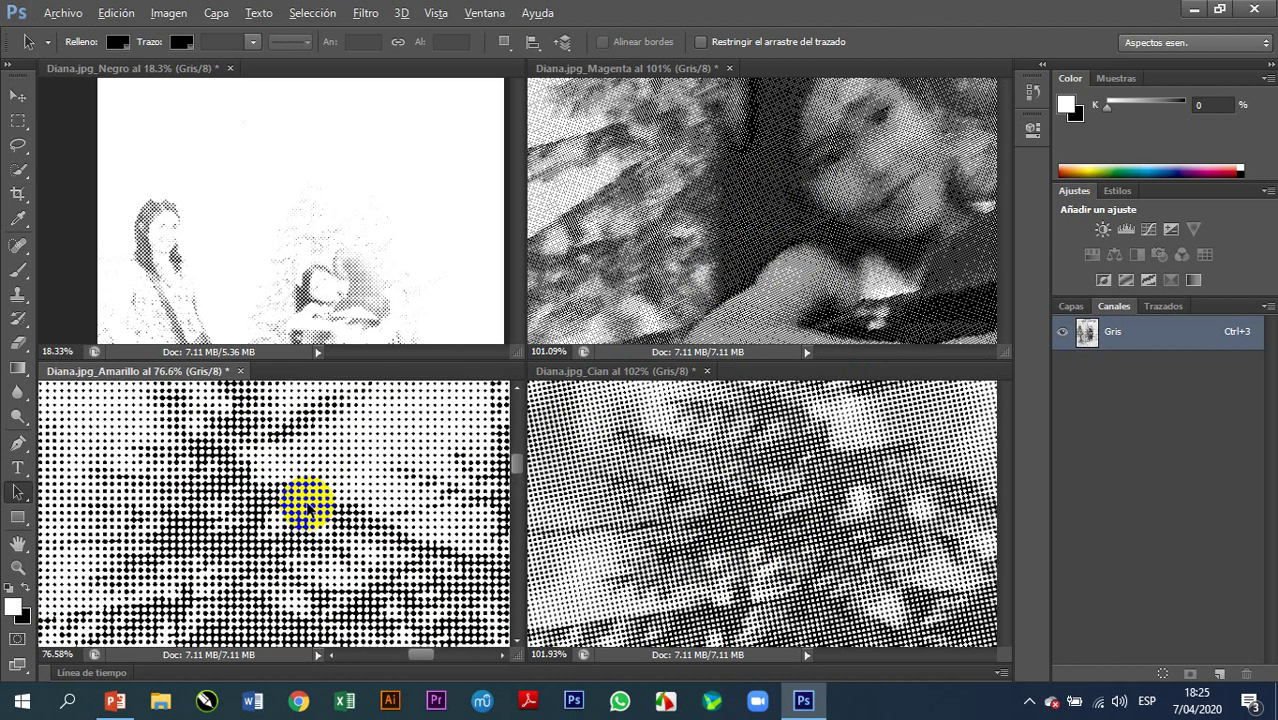
Step: Examine the halftone dots of the Amarillo and Negro documents up close at about 100% magnification
key("alt")
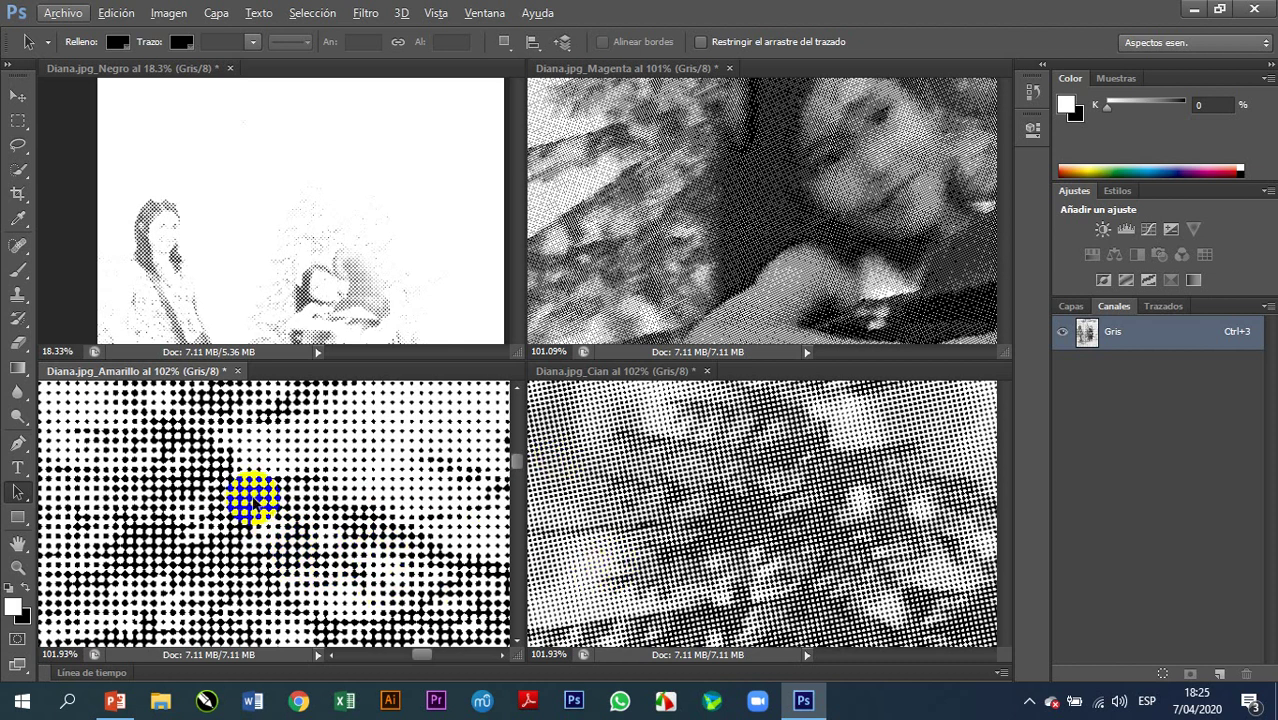
left_click(266, 240)
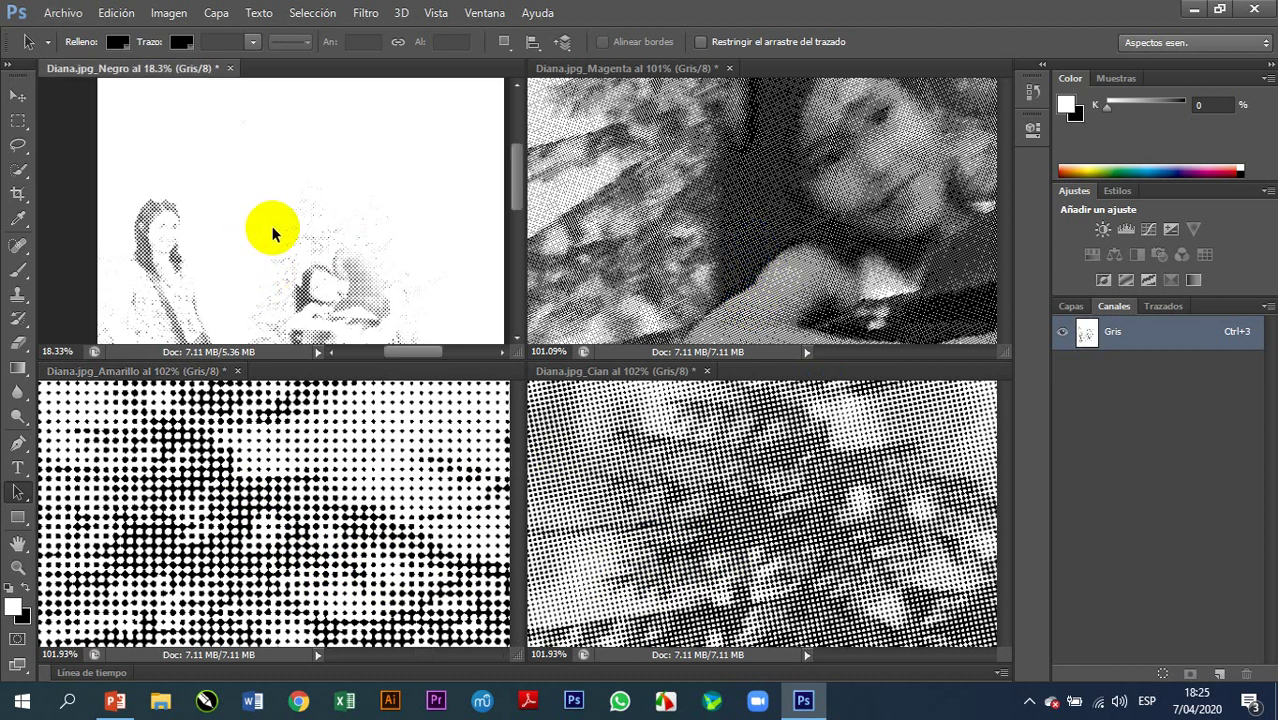
scroll(272, 227, "up", 5)
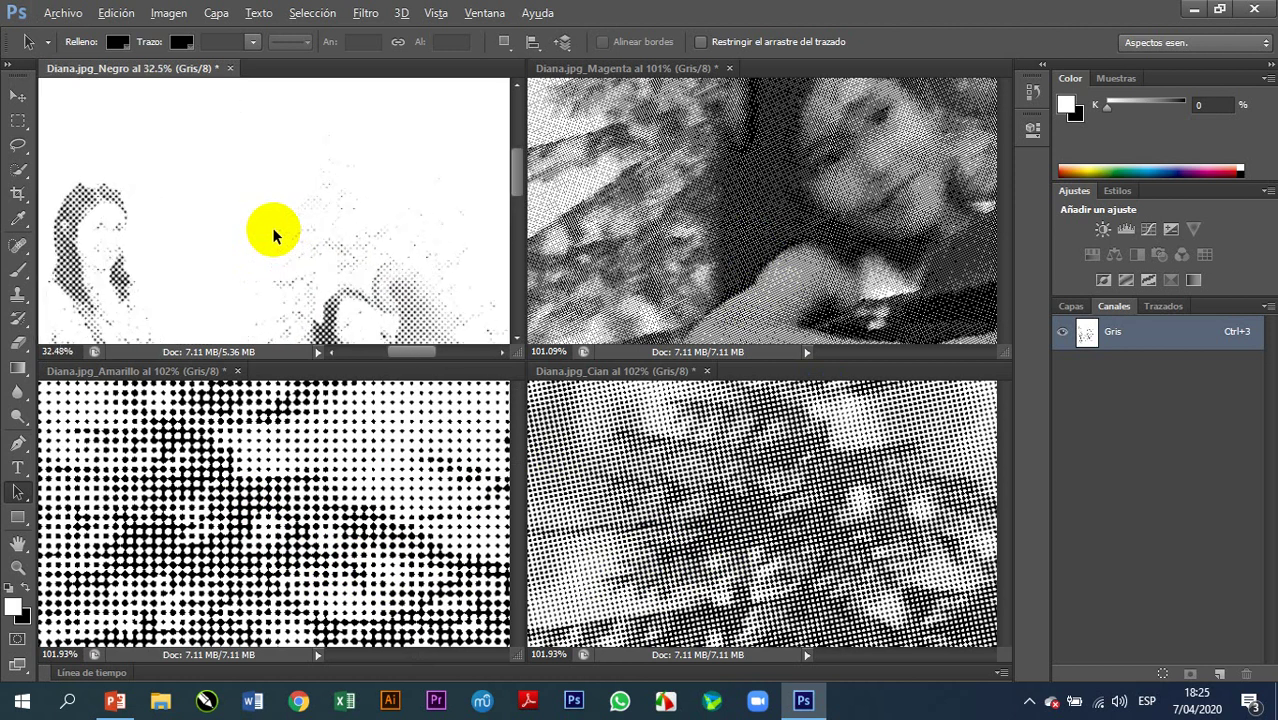
scroll(305, 262, "down", 5)
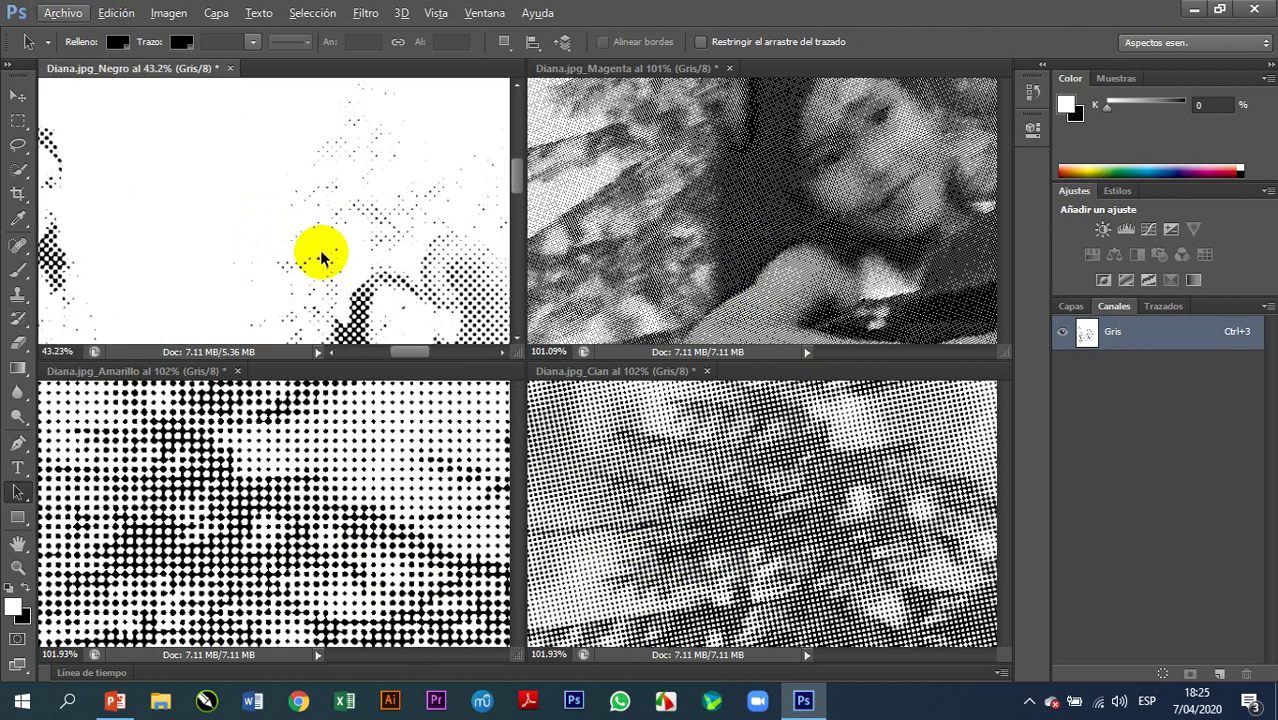
scroll(393, 253, "up", 4)
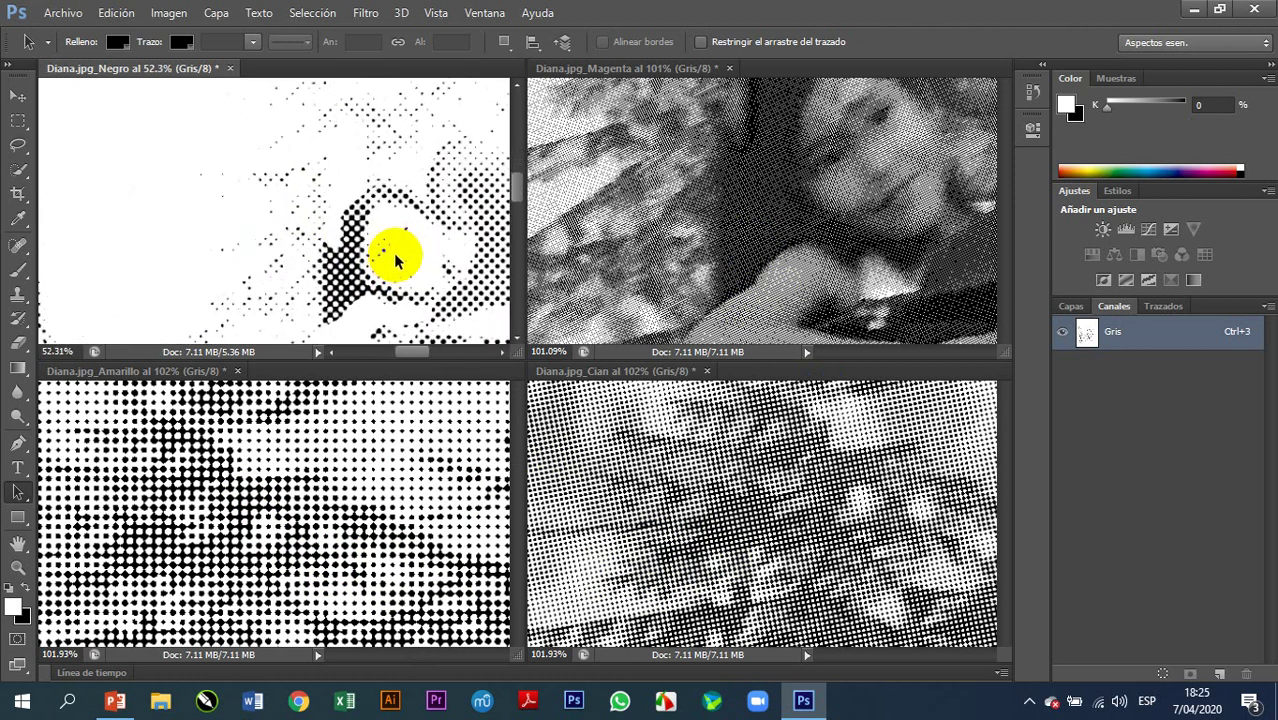
scroll(391, 262, "up", 4)
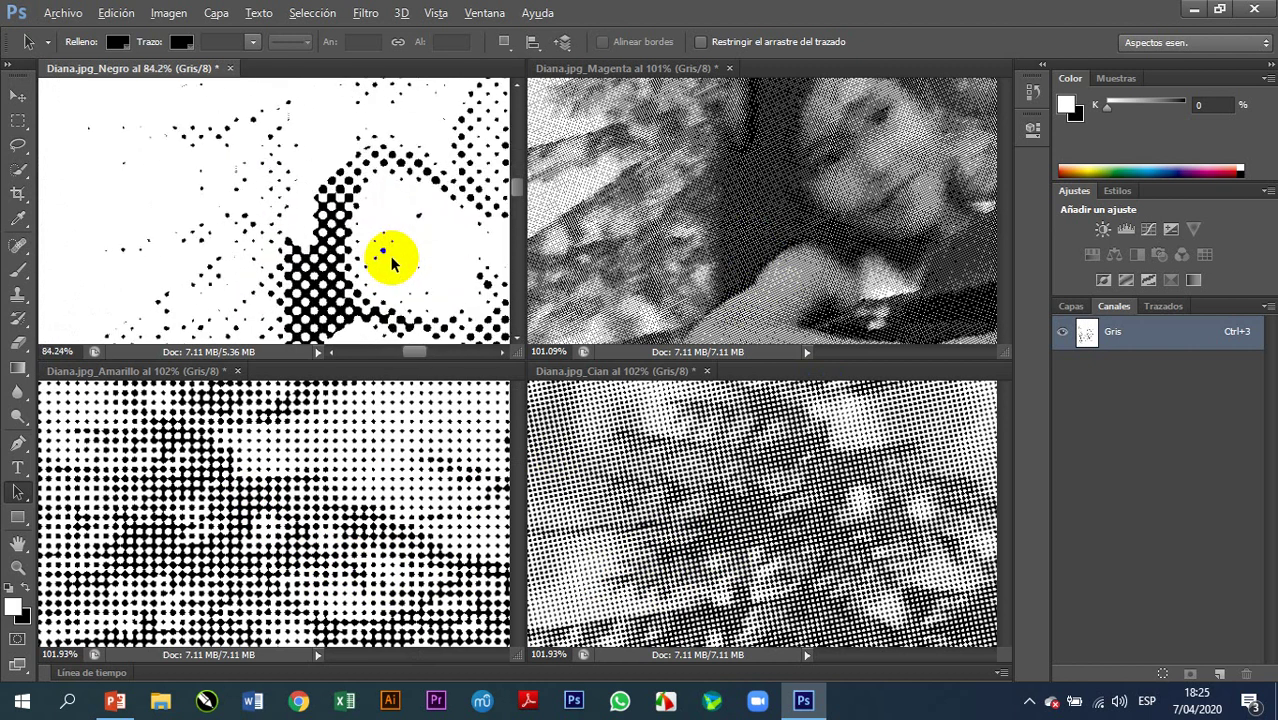
key("alt")
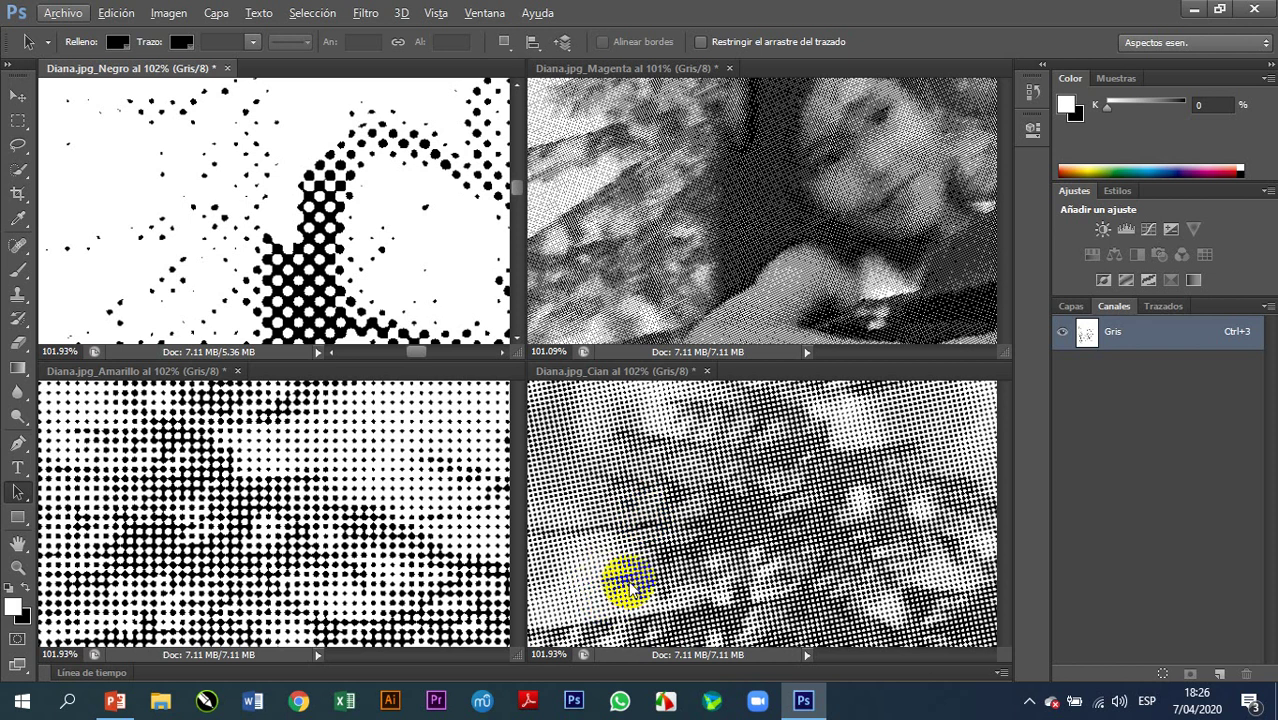
Step: View all four halftoned channel documents in full for an overall comparison
left_click_drag(631, 583, 305, 251)
left_click_drag(321, 449, 303, 429)
left_click_drag(770, 183, 727, 181)
mouse_move(768, 406)
left_mouse_down()
mouse_move(736, 405)
mouse_move(745, 414)
left_mouse_up()
key("alt")
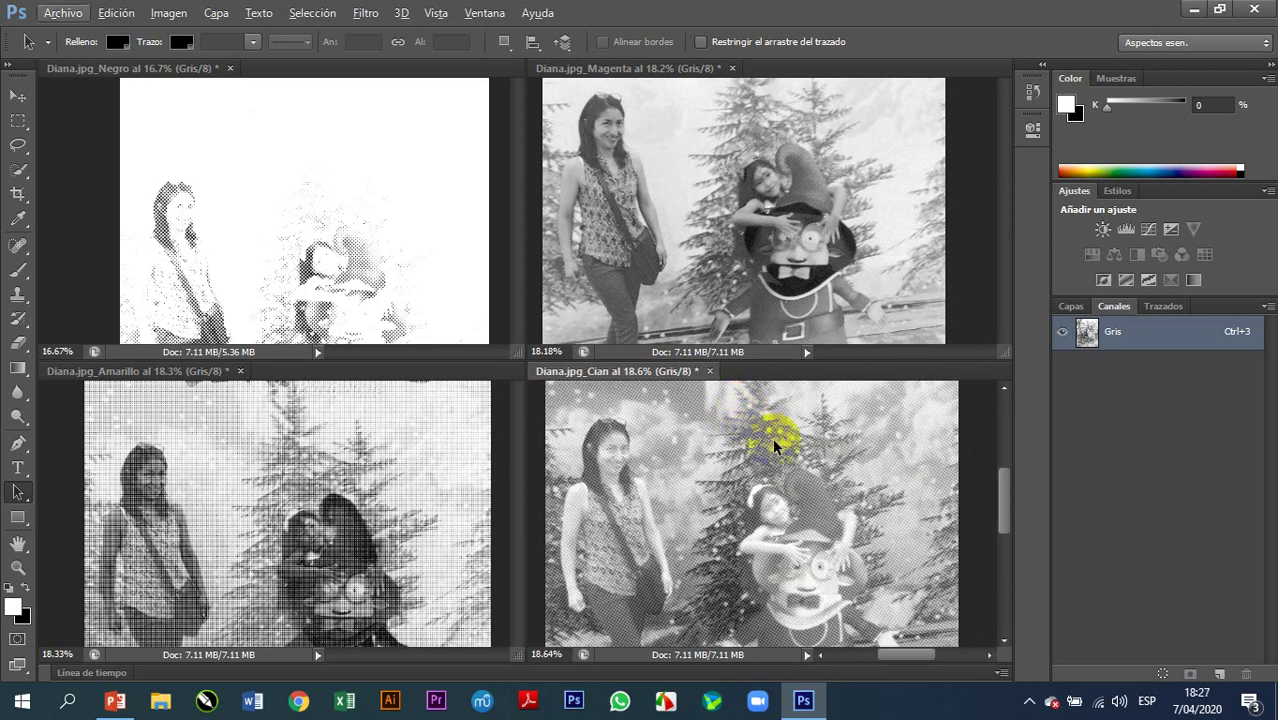
Step: Convert the Cian grayscale document to CMYK colour mode, accepting the default profile
left_click(762, 500)
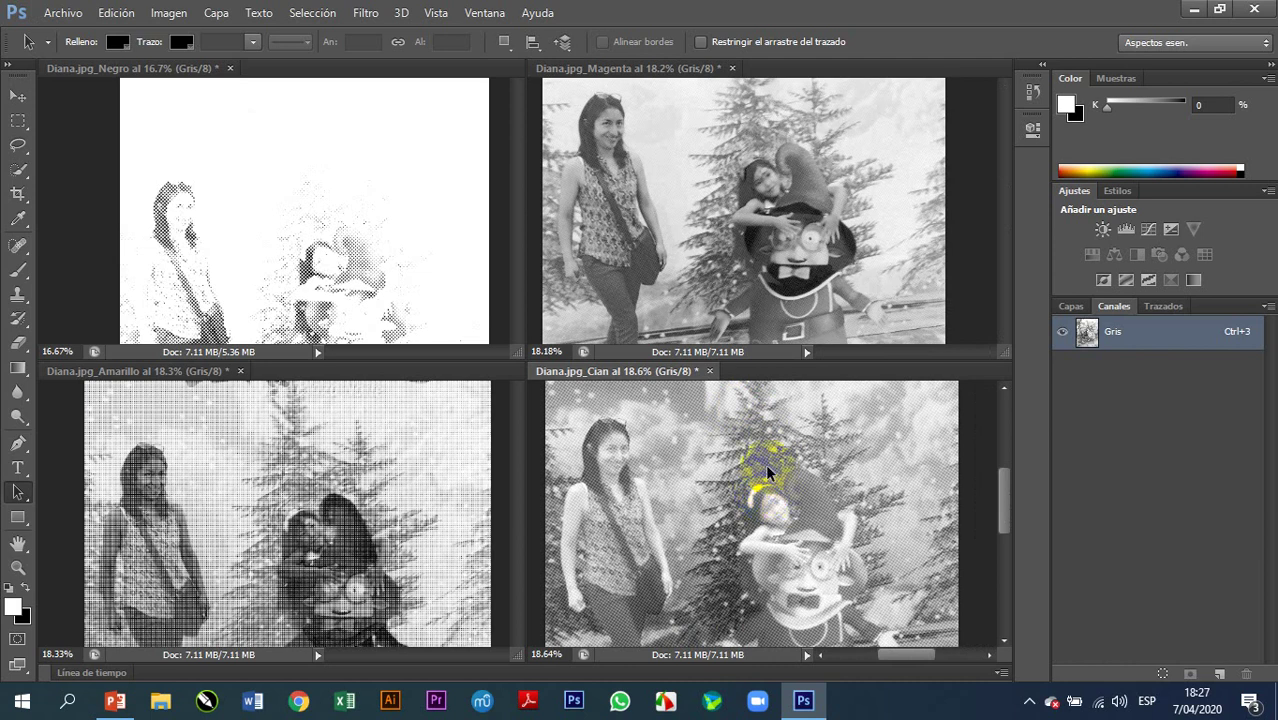
left_click(772, 508)
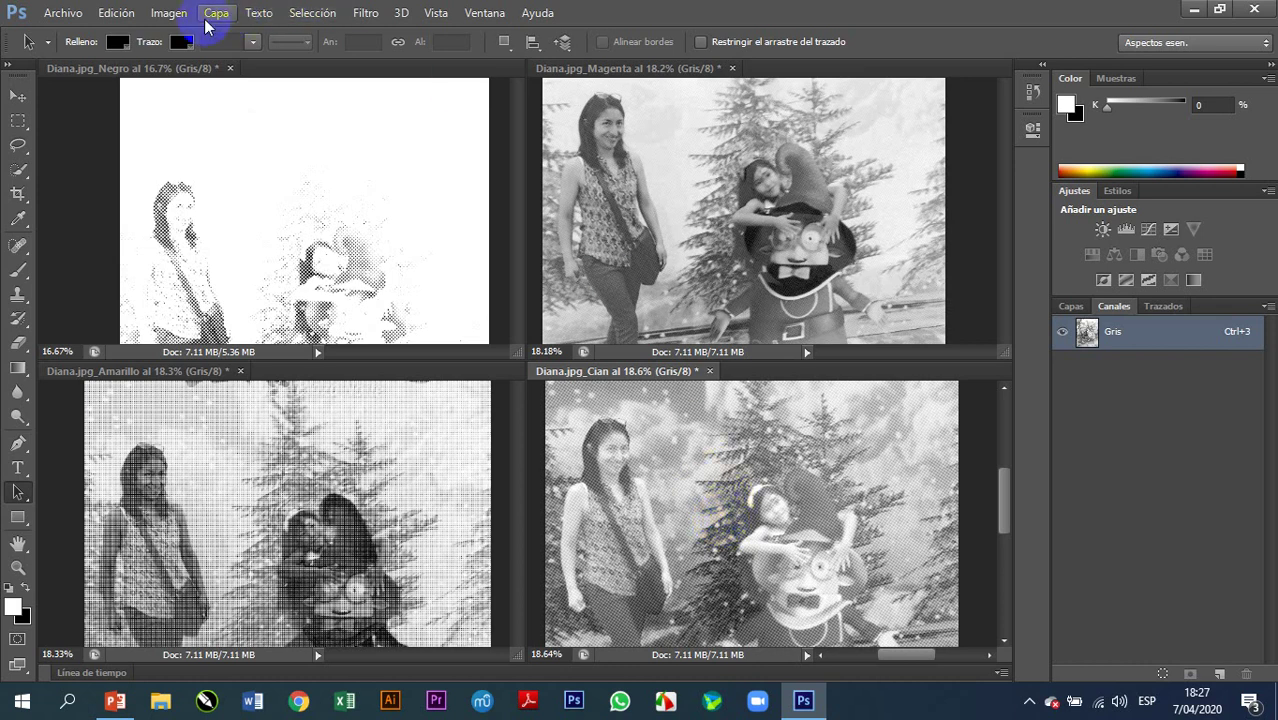
left_click(169, 13)
mouse_move(202, 38)
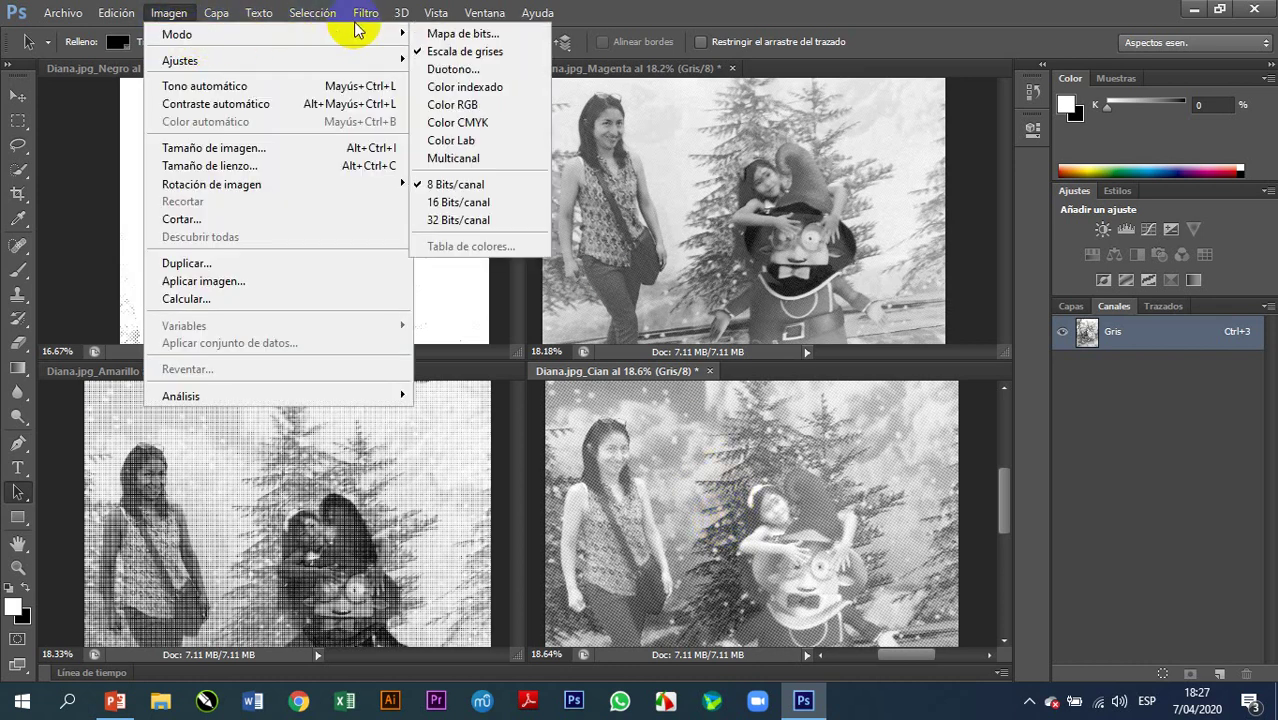
left_click(484, 124)
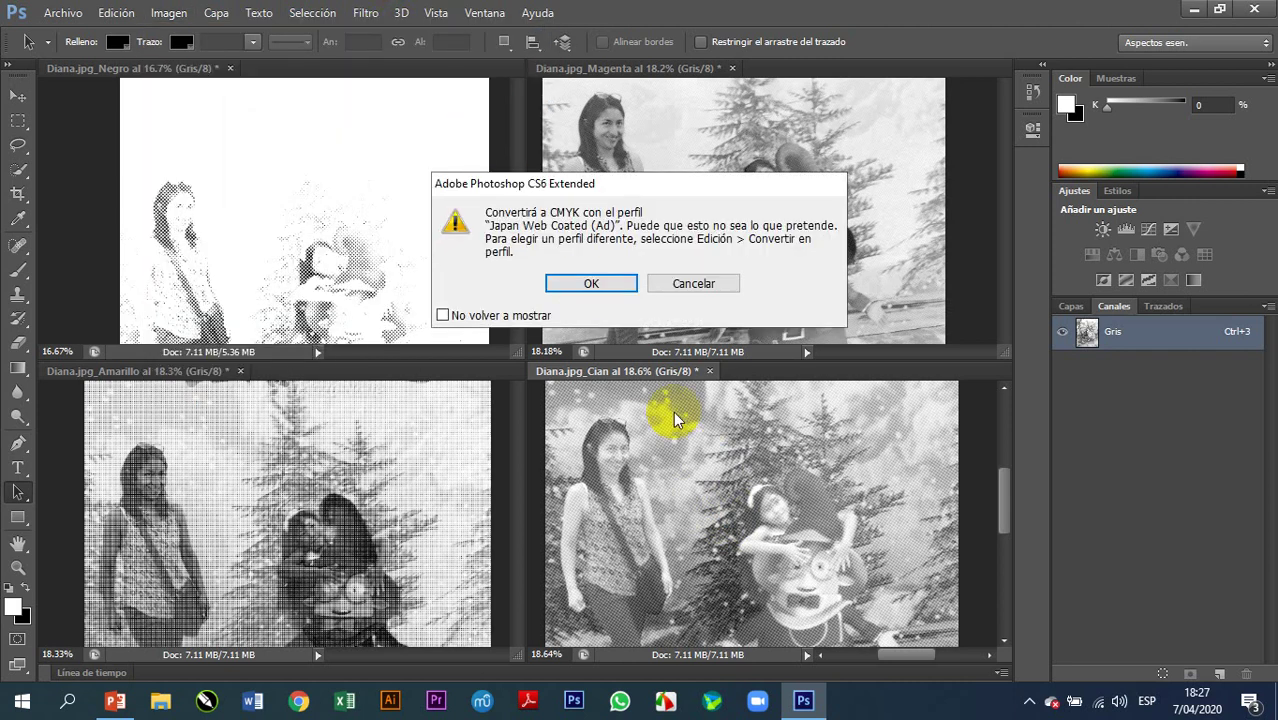
left_click(592, 286)
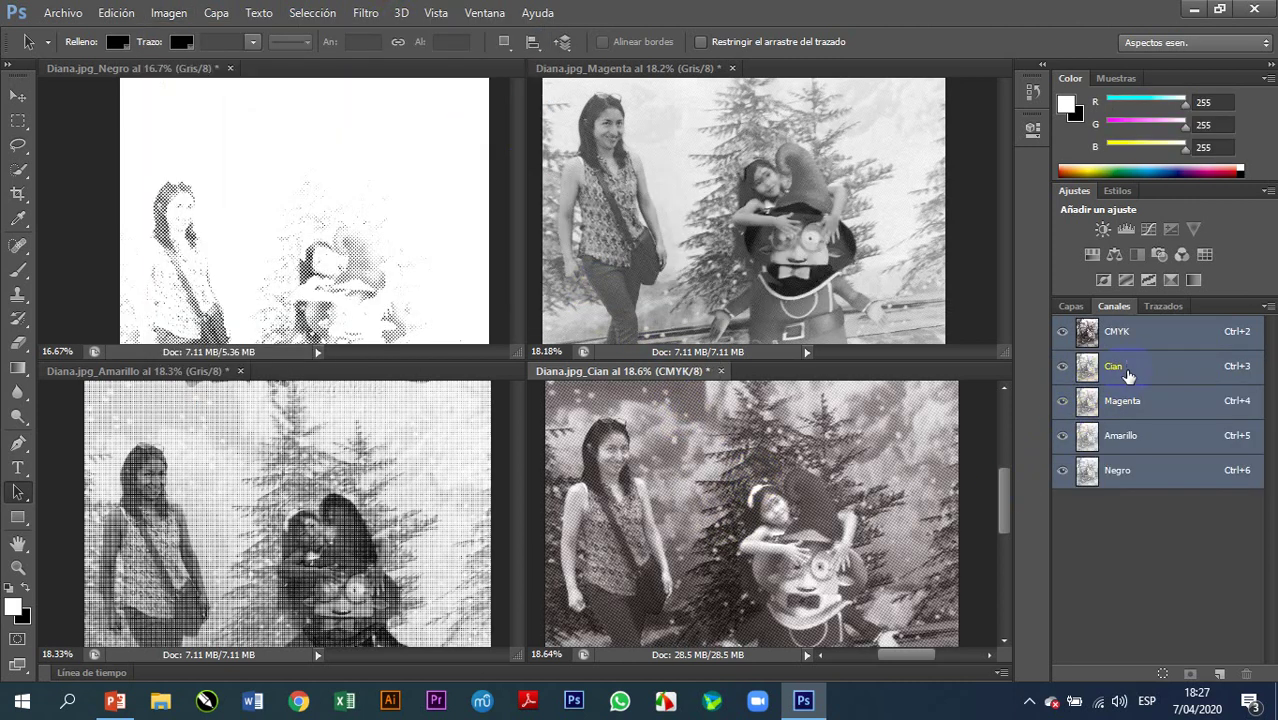
Step: Check the Cian document's CMYK channels by hiding the Cian channel and restoring the full composite view
left_click(1121, 474)
mouse_move(736, 491)
left_mouse_down()
mouse_move(713, 528)
mouse_move(1077, 502)
mouse_move(1092, 437)
left_mouse_up()
left_click_drag(1064, 393, 1063, 375)
left_click(1063, 370)
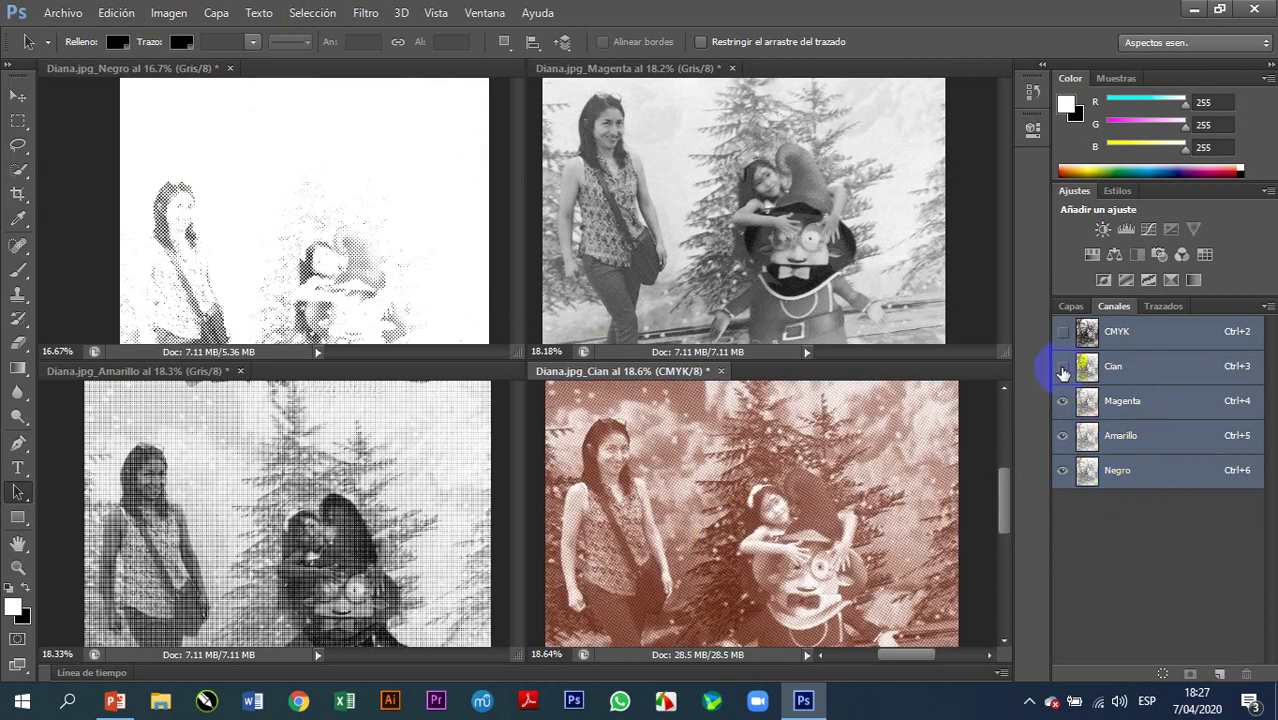
left_click(1063, 370)
left_click(1063, 370)
left_click(1063, 334)
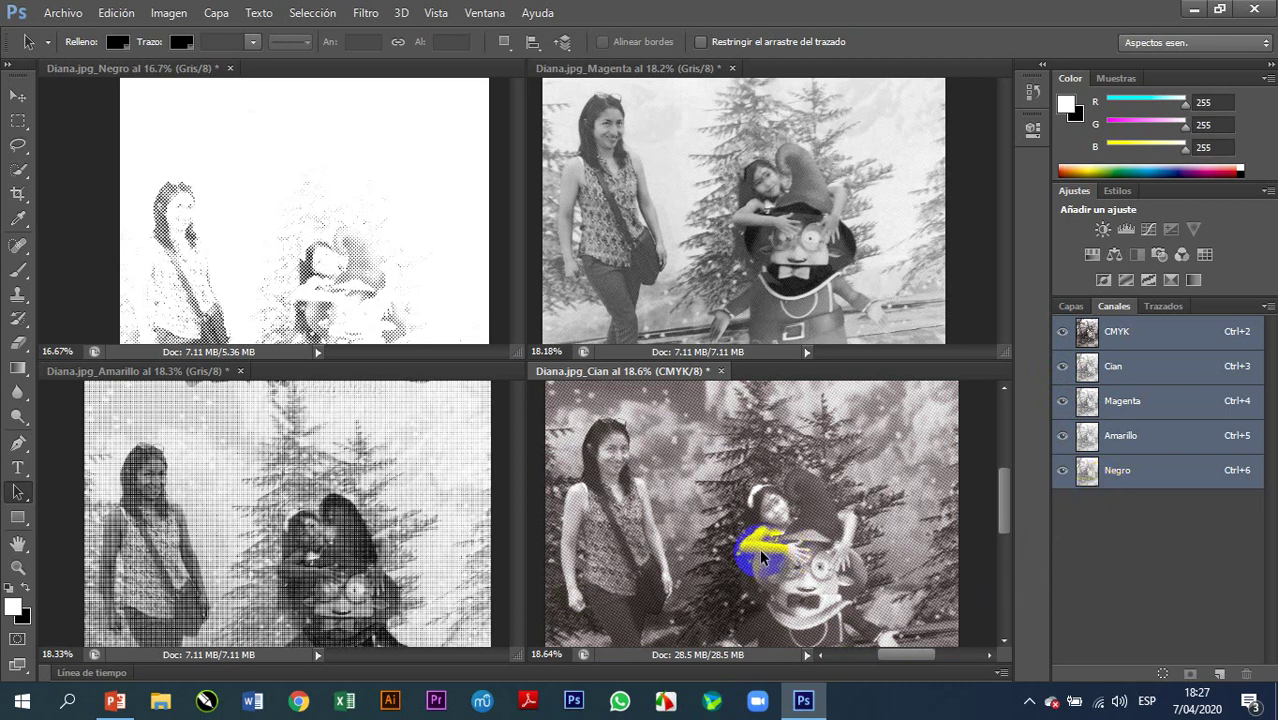
Step: Copy the whole composite image of the Cian document, paste it into its Cian channel and return to the CMYK composite
key("ctrl+a")
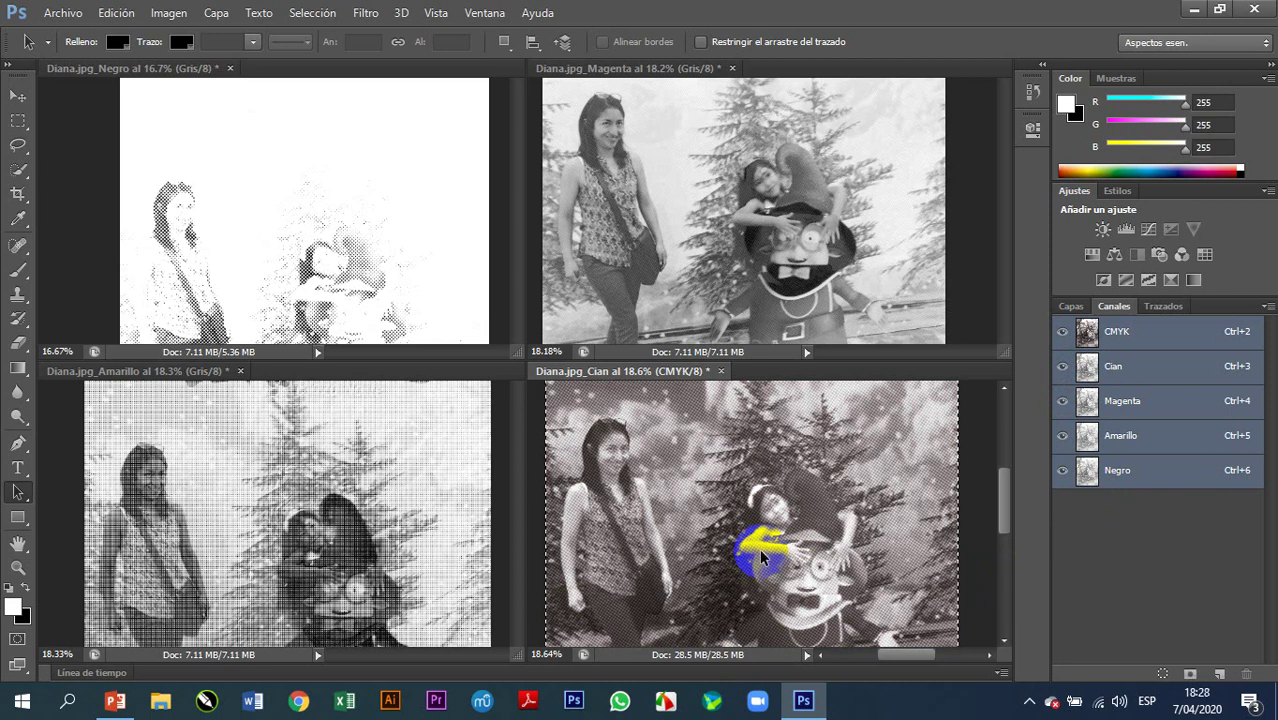
left_click(1127, 372)
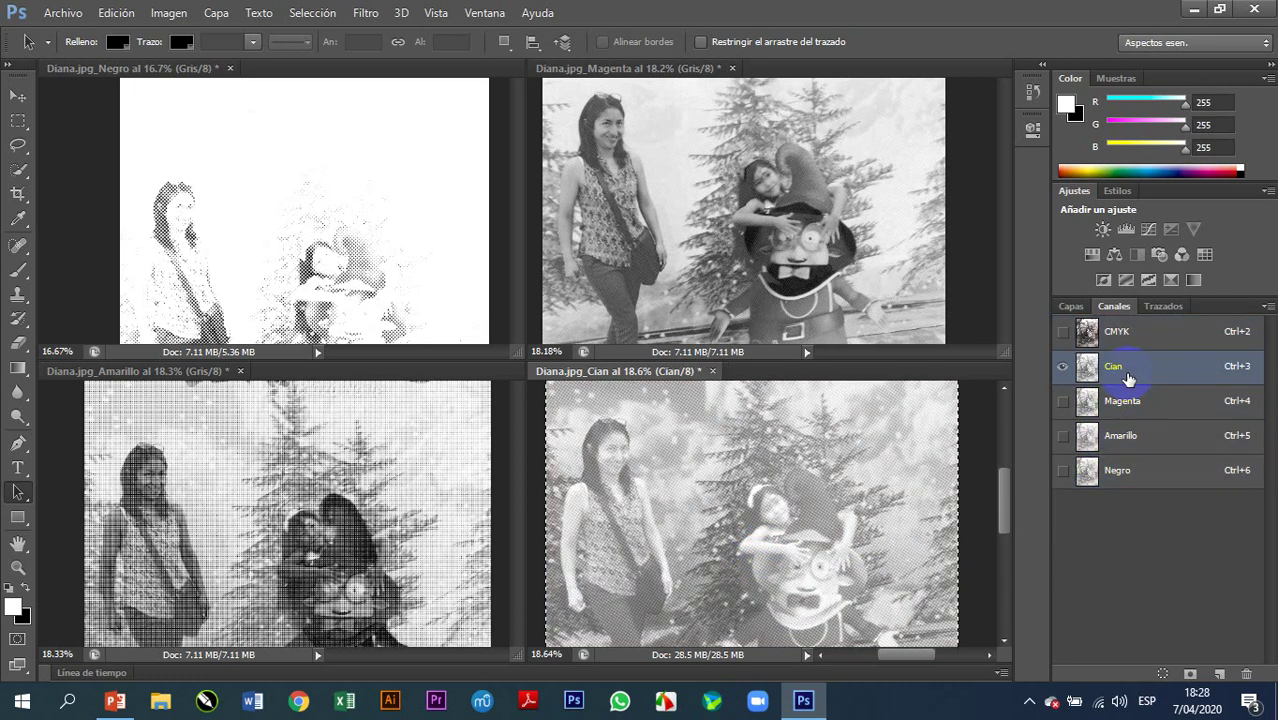
left_click_drag(1127, 376, 1128, 378)
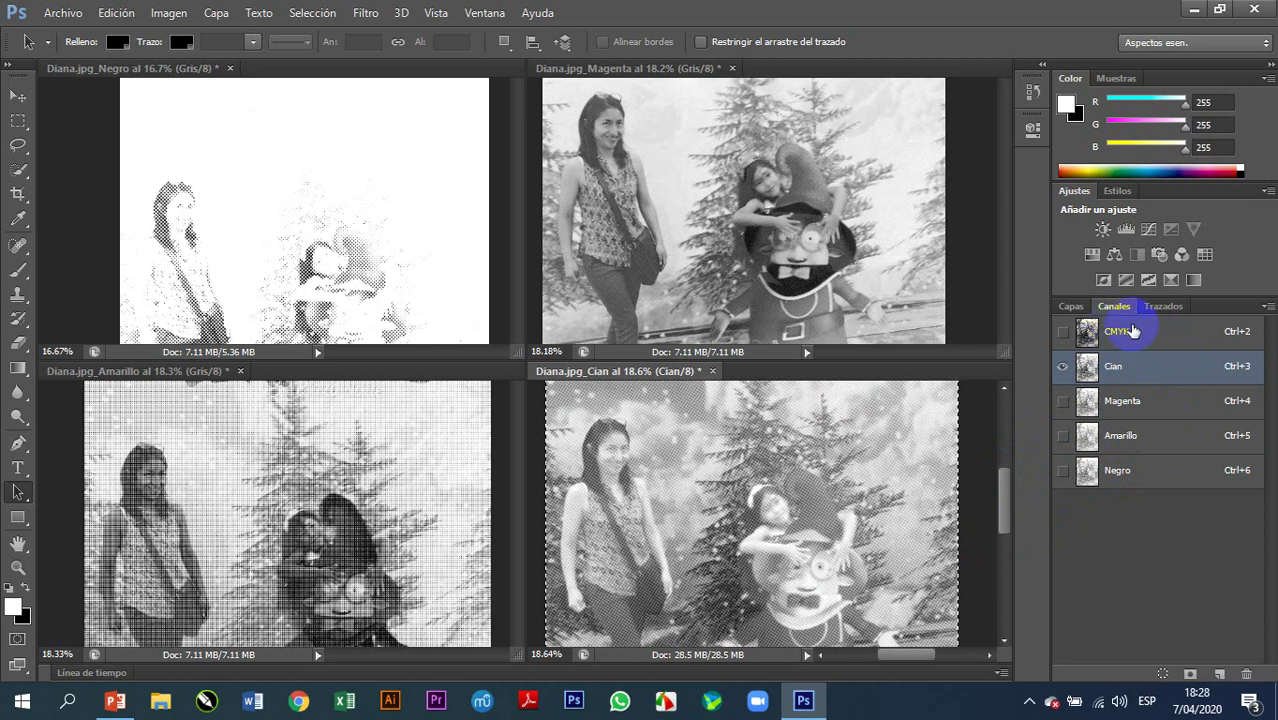
left_click(1141, 334)
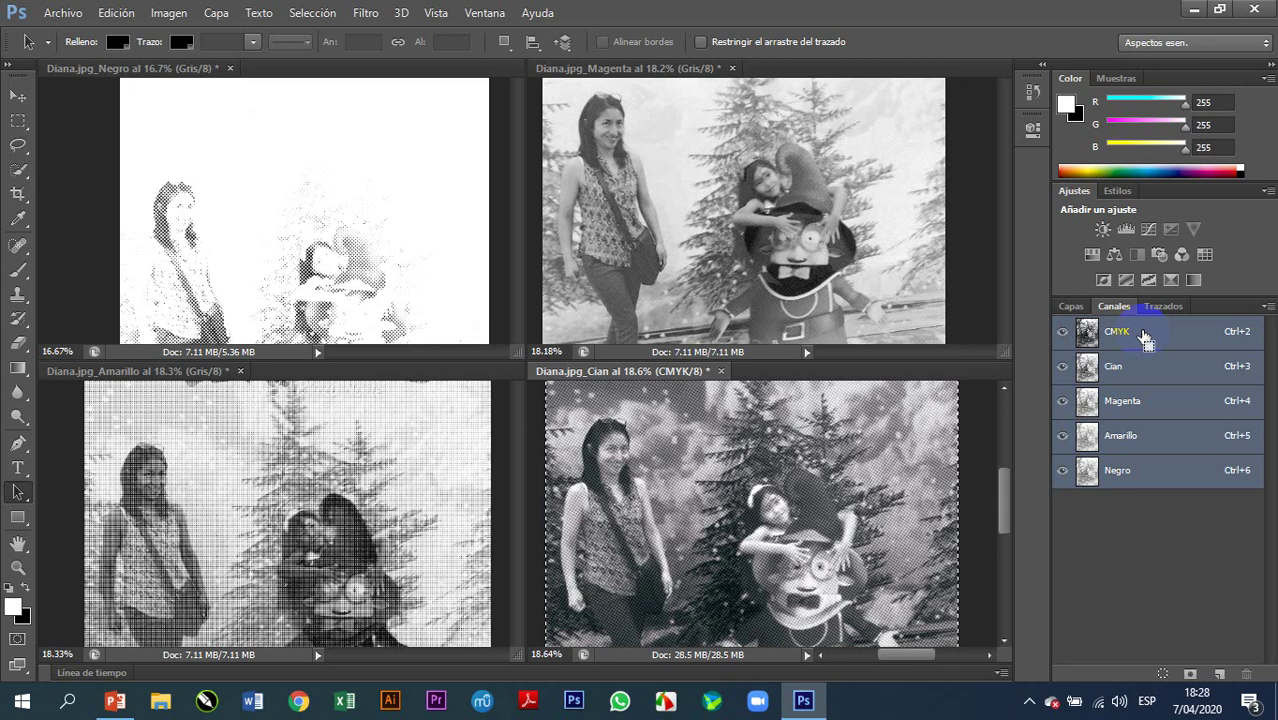
Step: Open Curves for the Cian document and lower the Magenta curve's 100% input point to an output of 0
key("ctrl+m")
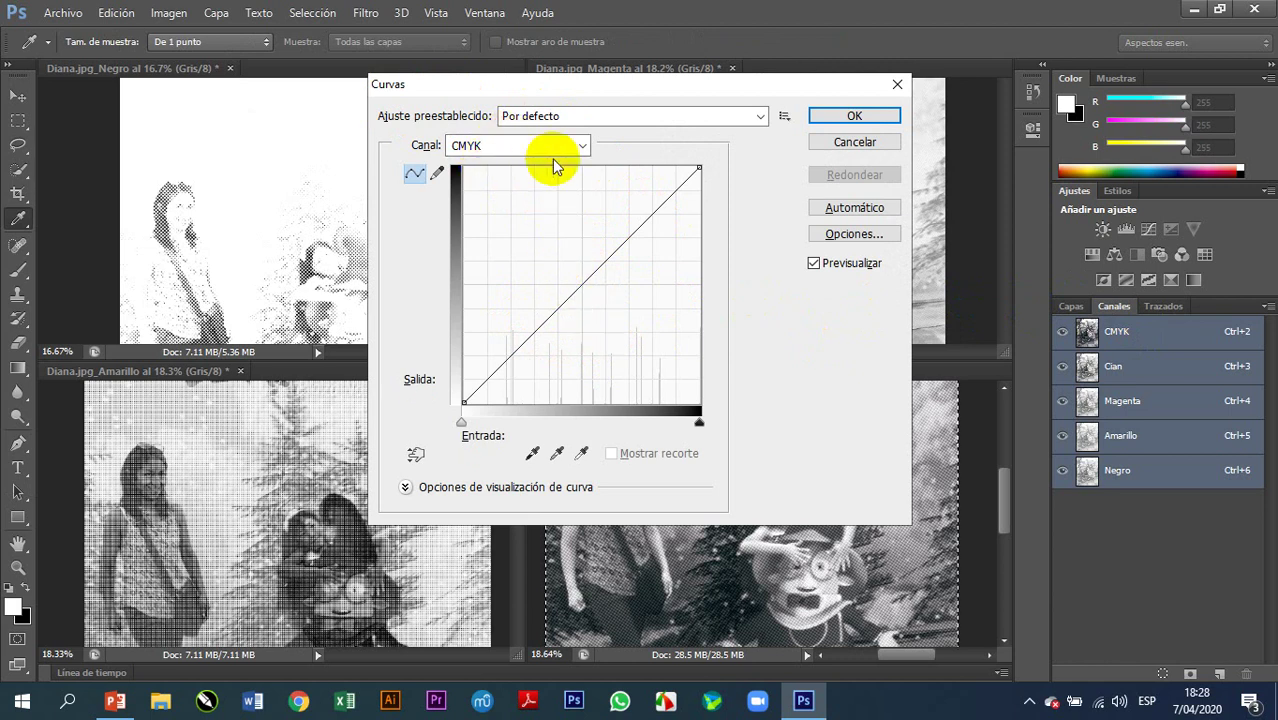
left_click(581, 147)
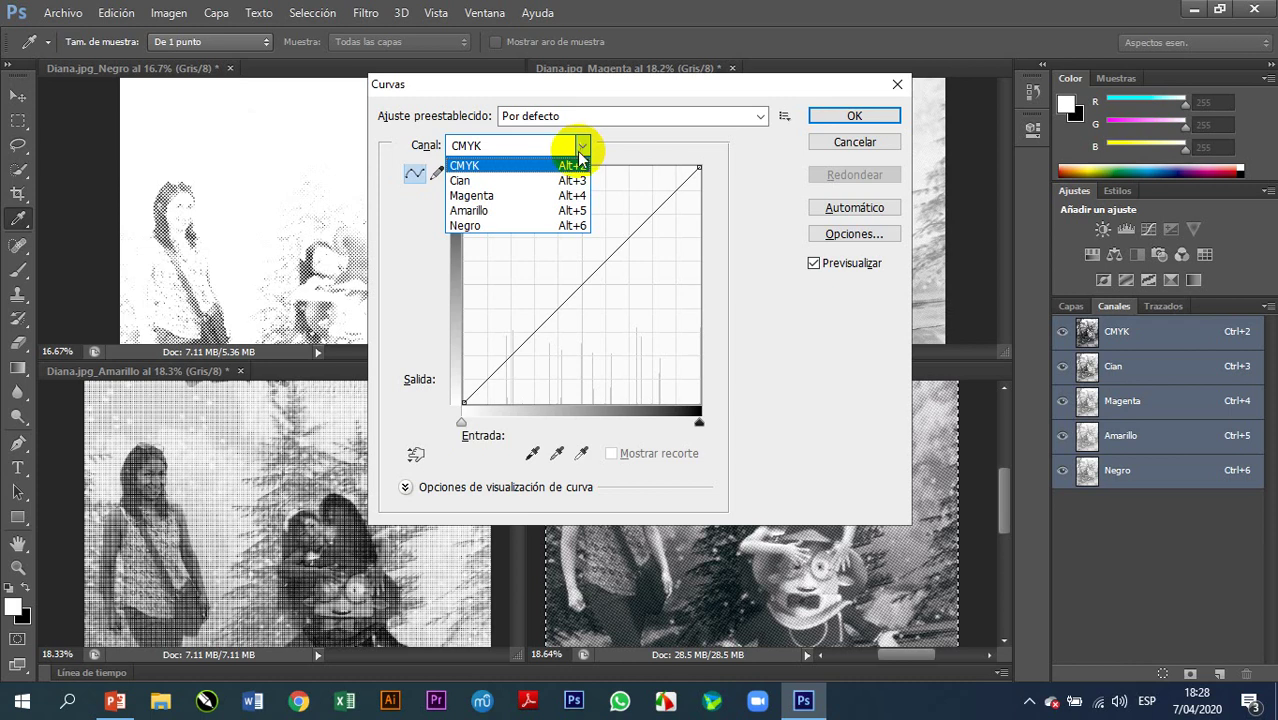
left_click(570, 196)
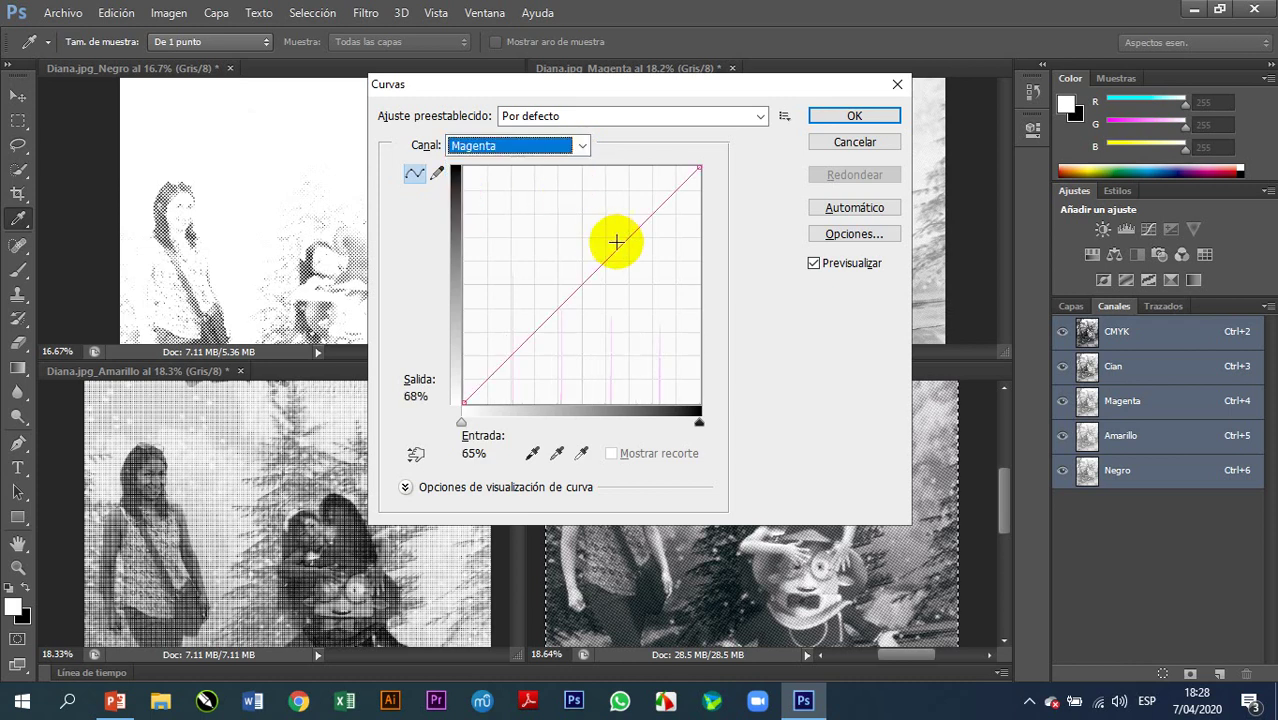
left_click_drag(701, 176, 705, 413)
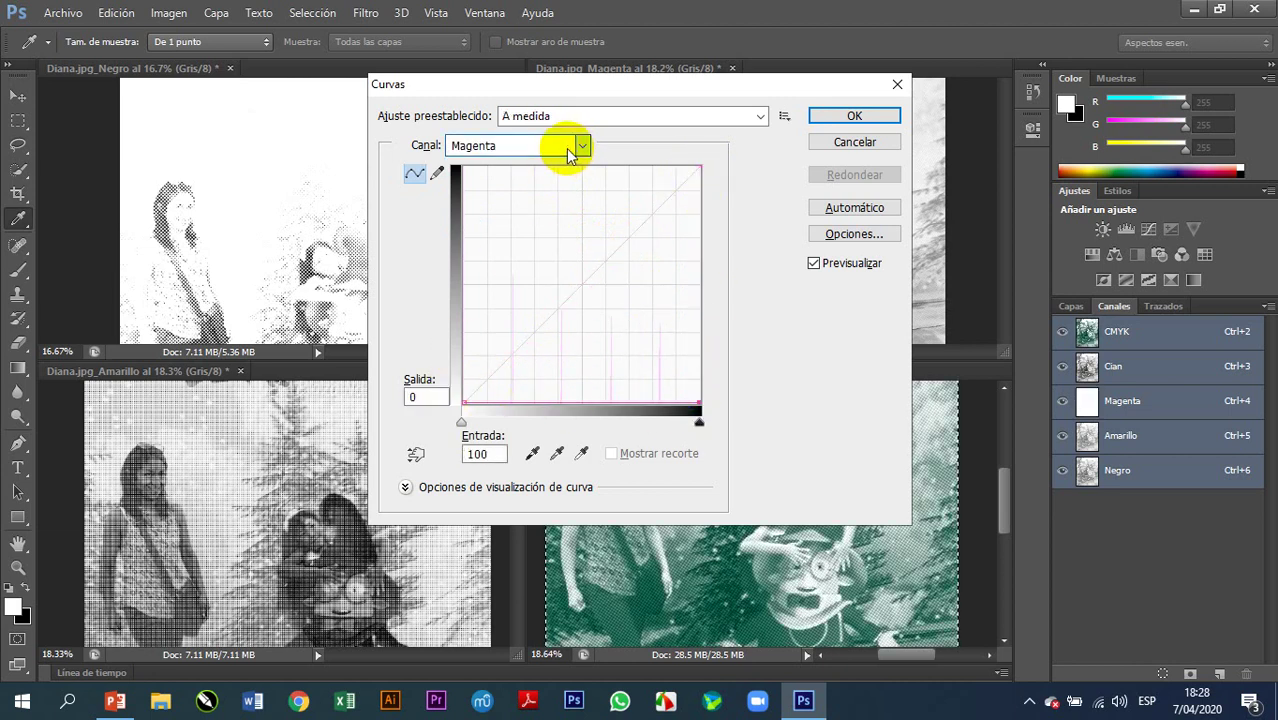
Step: Set the Amarillo curve's output to 0 at input 100
left_click(567, 148)
left_click(520, 211)
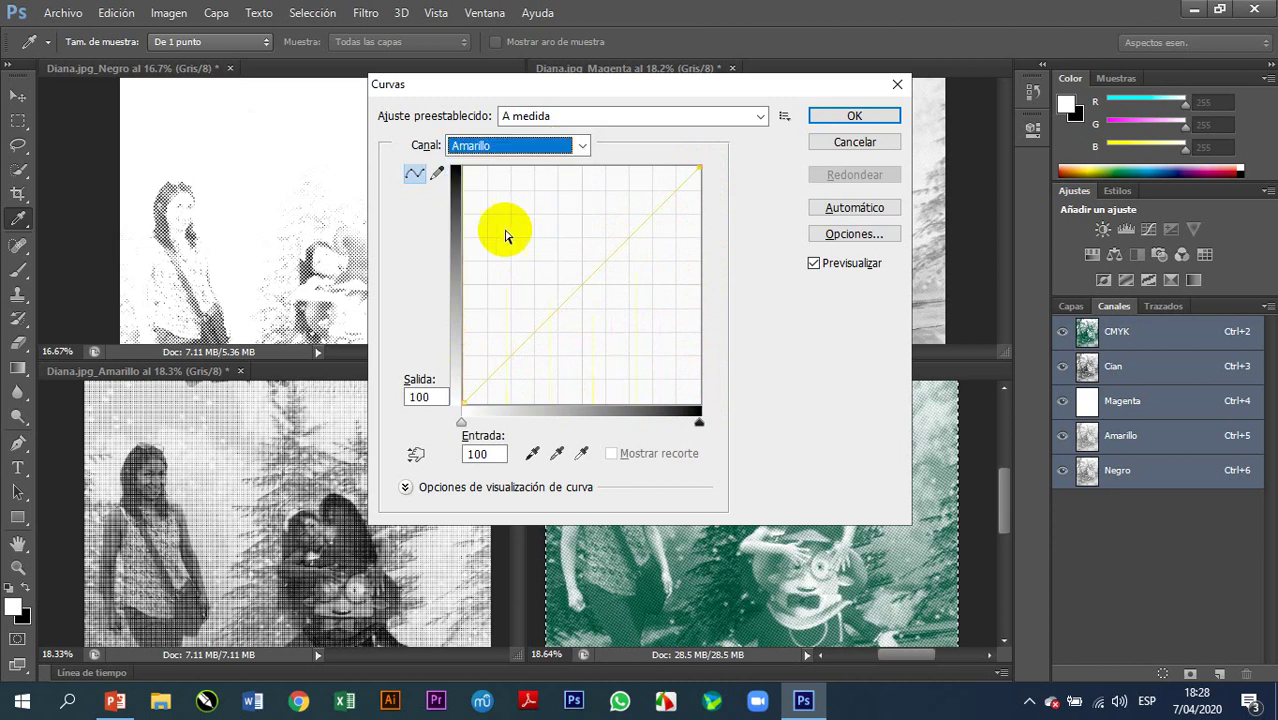
double_click(422, 398)
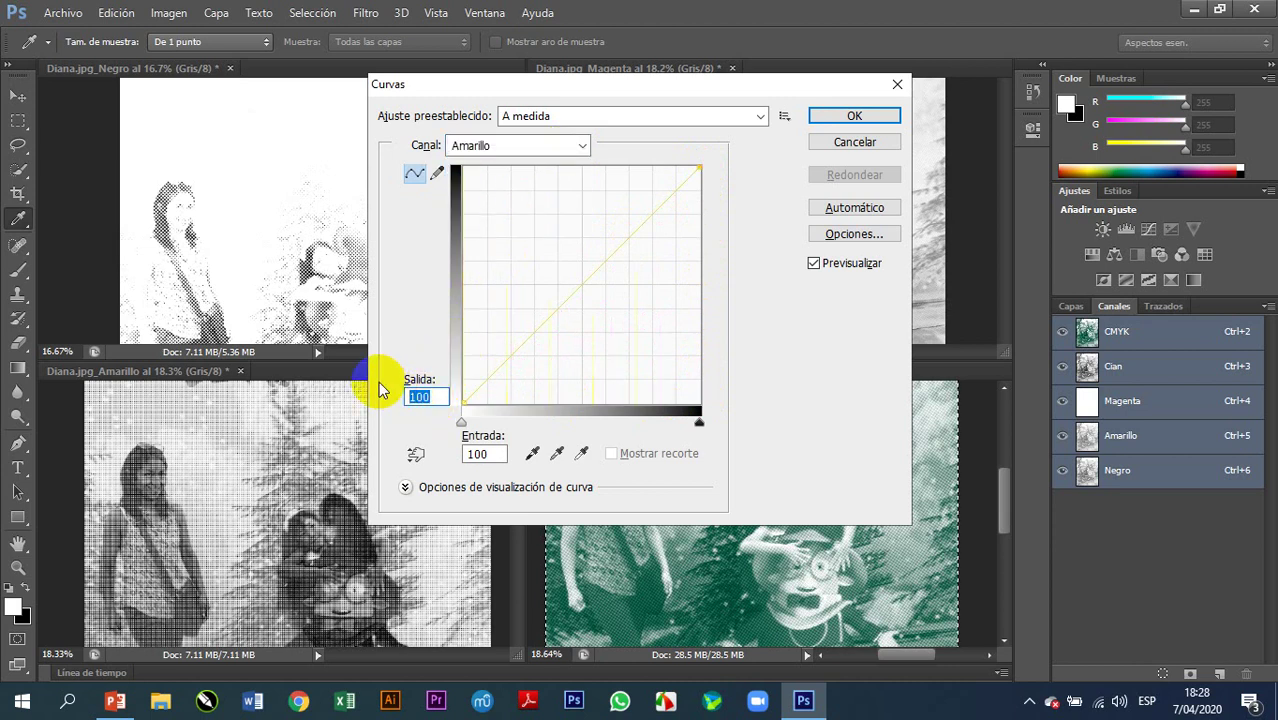
type("0")
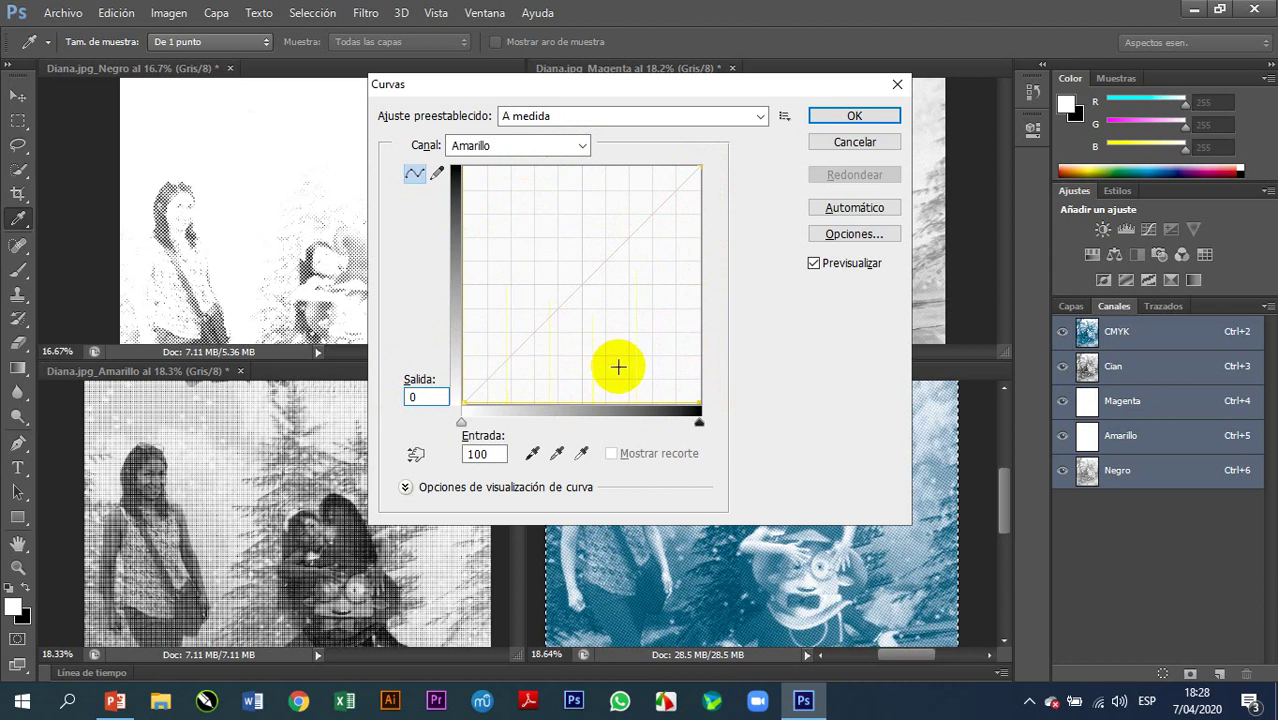
Step: Set the Negro curve's output to 0 at input 100
left_click(582, 145)
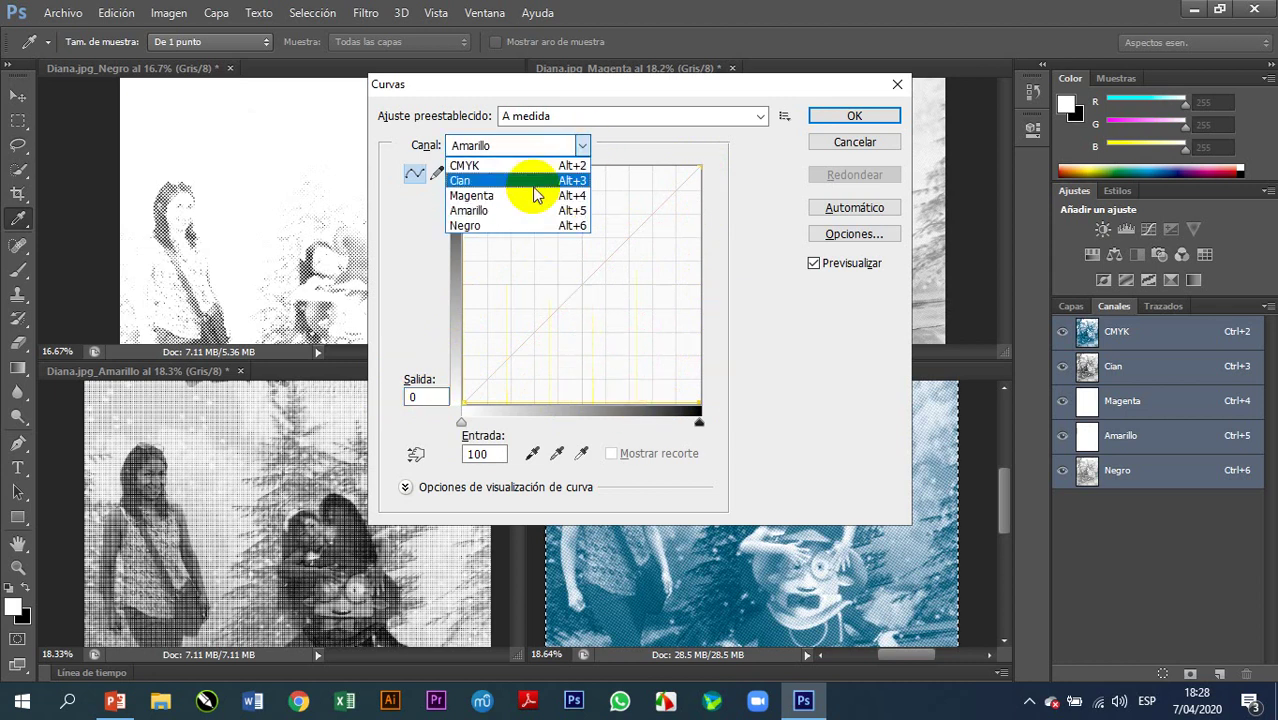
left_click(501, 223)
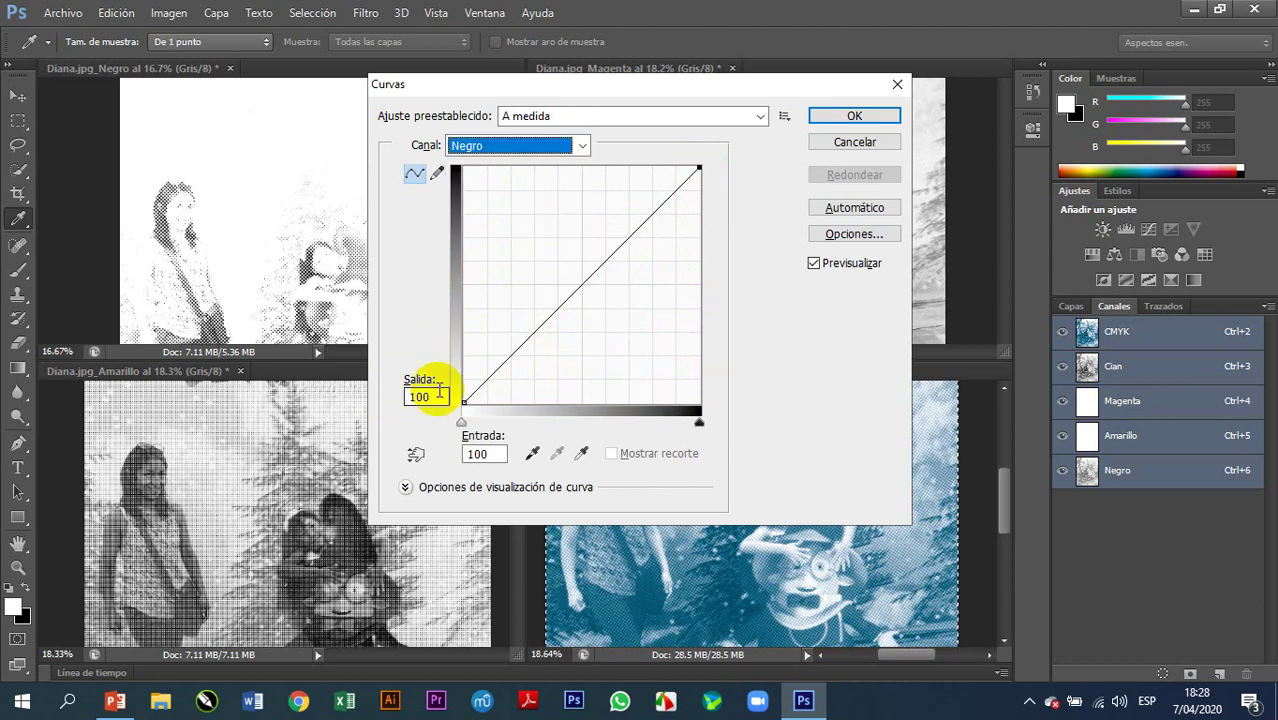
left_click(420, 397)
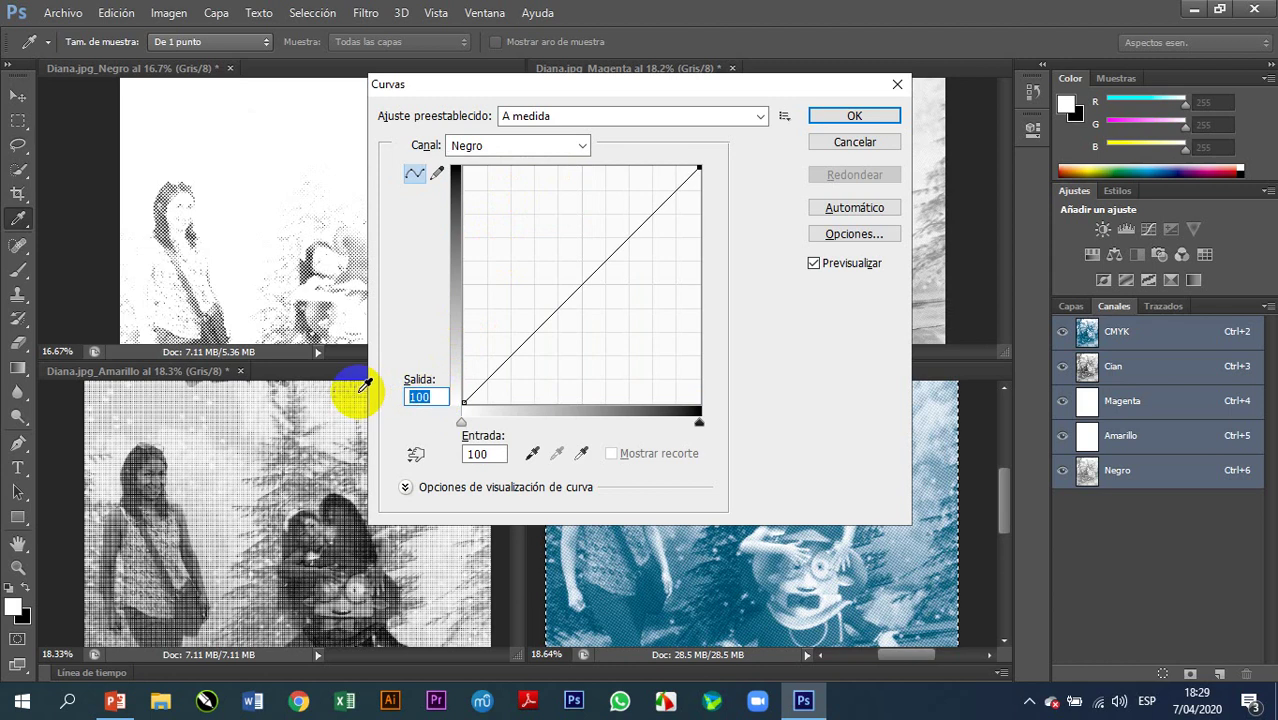
type("0")
left_click_drag(660, 650, 704, 604)
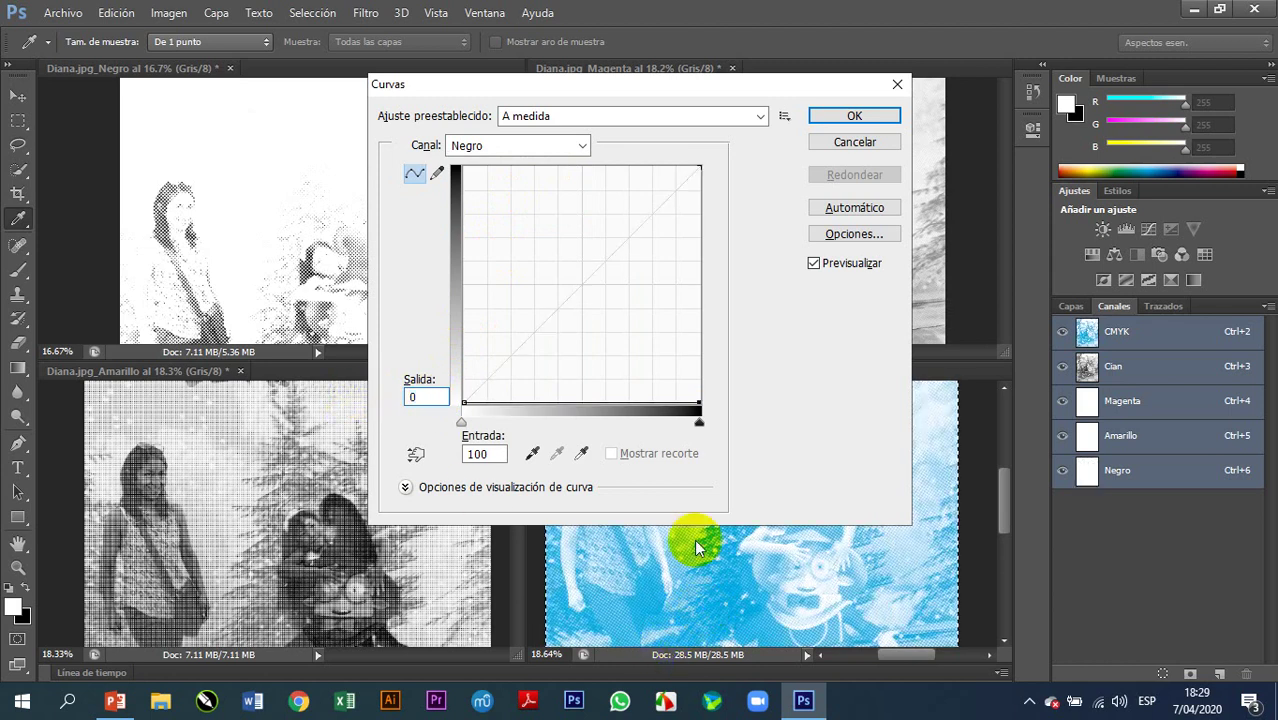
Step: Keep the Cian curve's output at 100 and apply the Curves adjustment to the Cian document
left_click(582, 148)
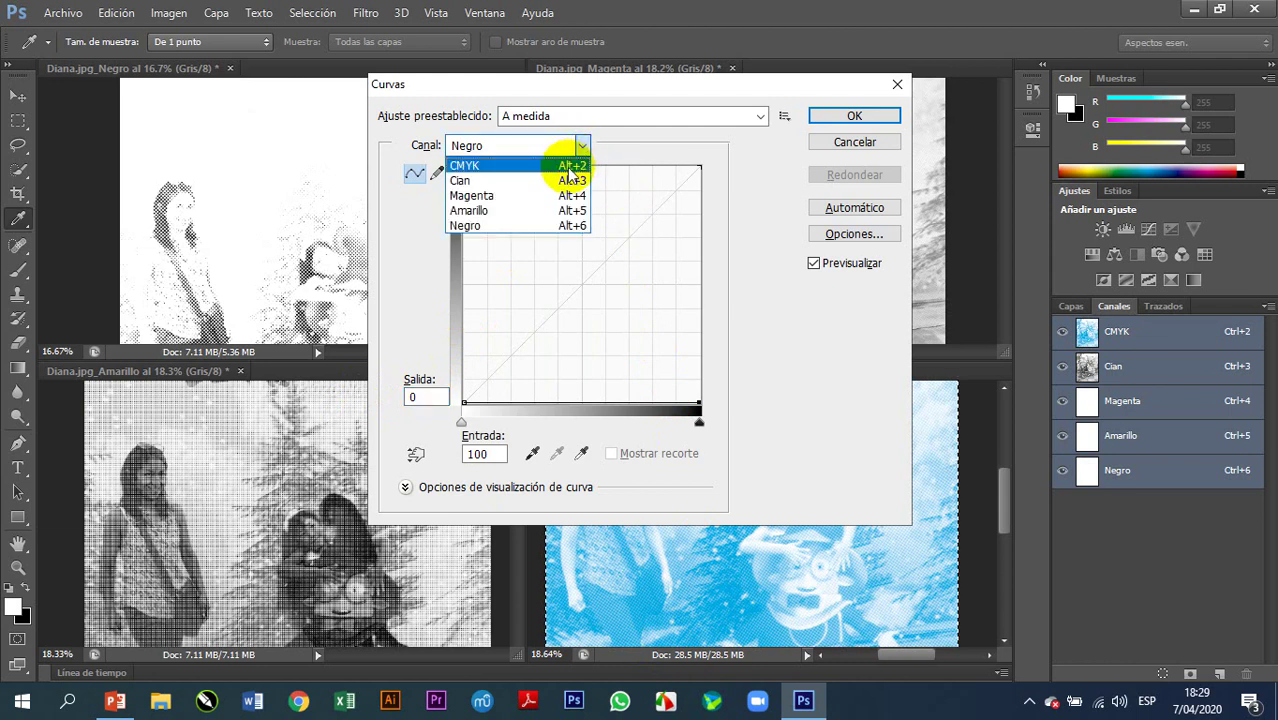
left_click(542, 180)
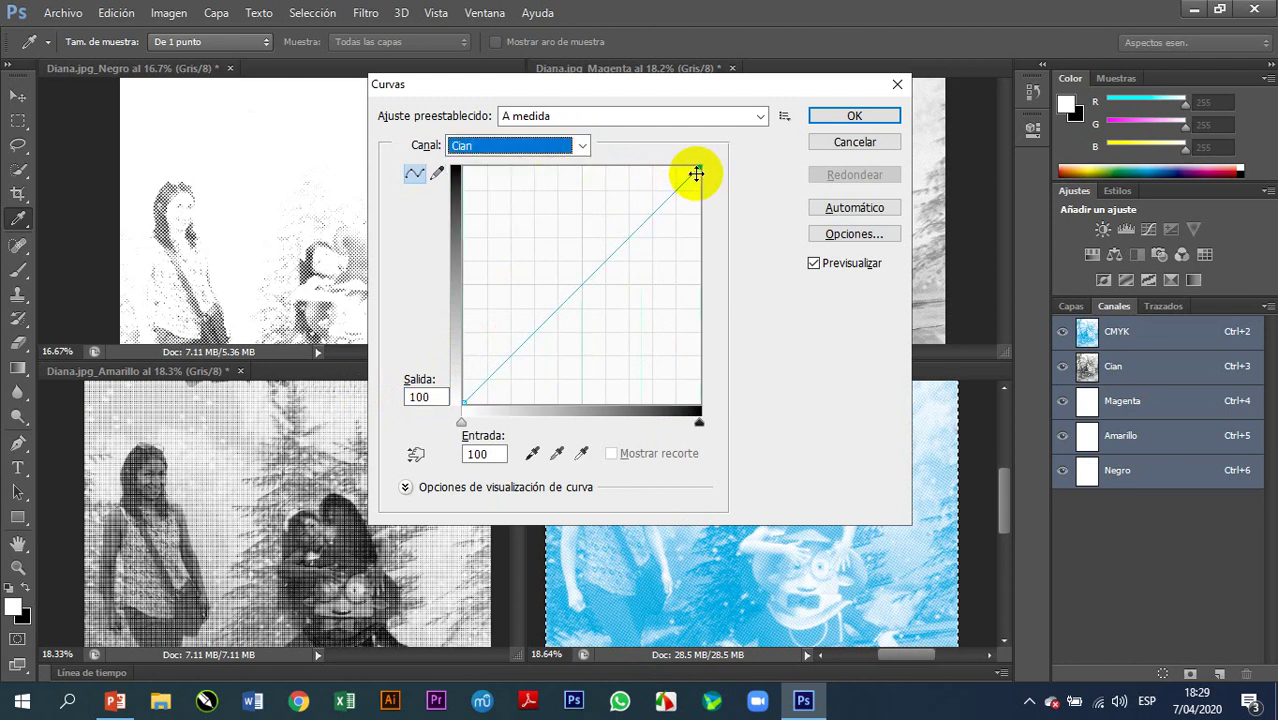
mouse_move(698, 171)
left_mouse_down()
mouse_move(693, 408)
mouse_move(708, 414)
mouse_move(722, 217)
mouse_move(702, 163)
left_mouse_up()
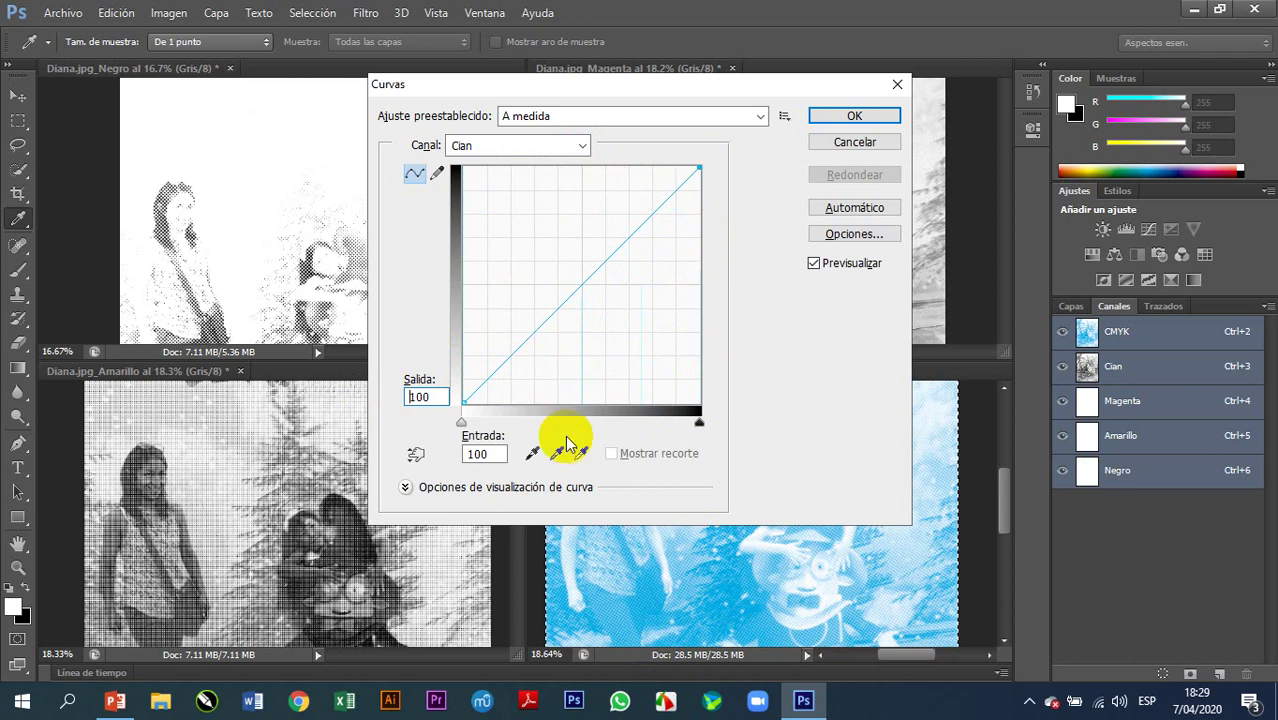
left_click(848, 116)
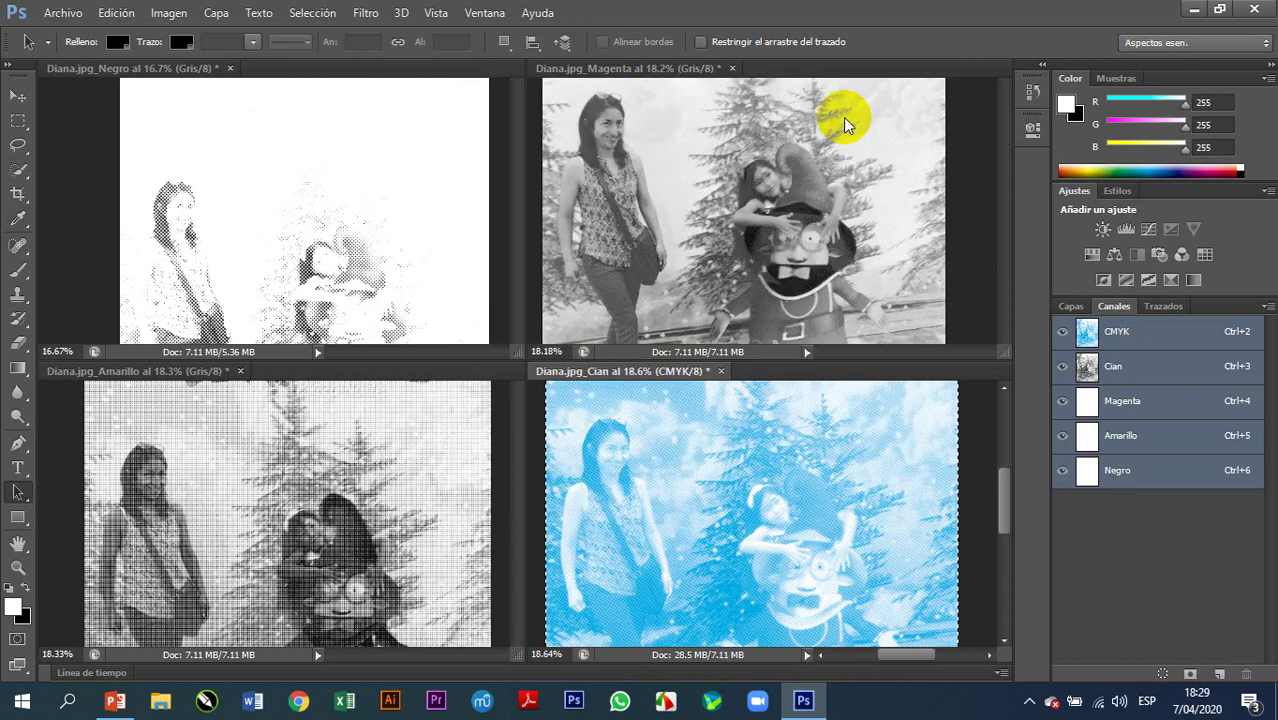
Step: Copy the whole Magenta document image and paste it into the Magenta channel of the Cian document
left_click(781, 495)
left_click(760, 247)
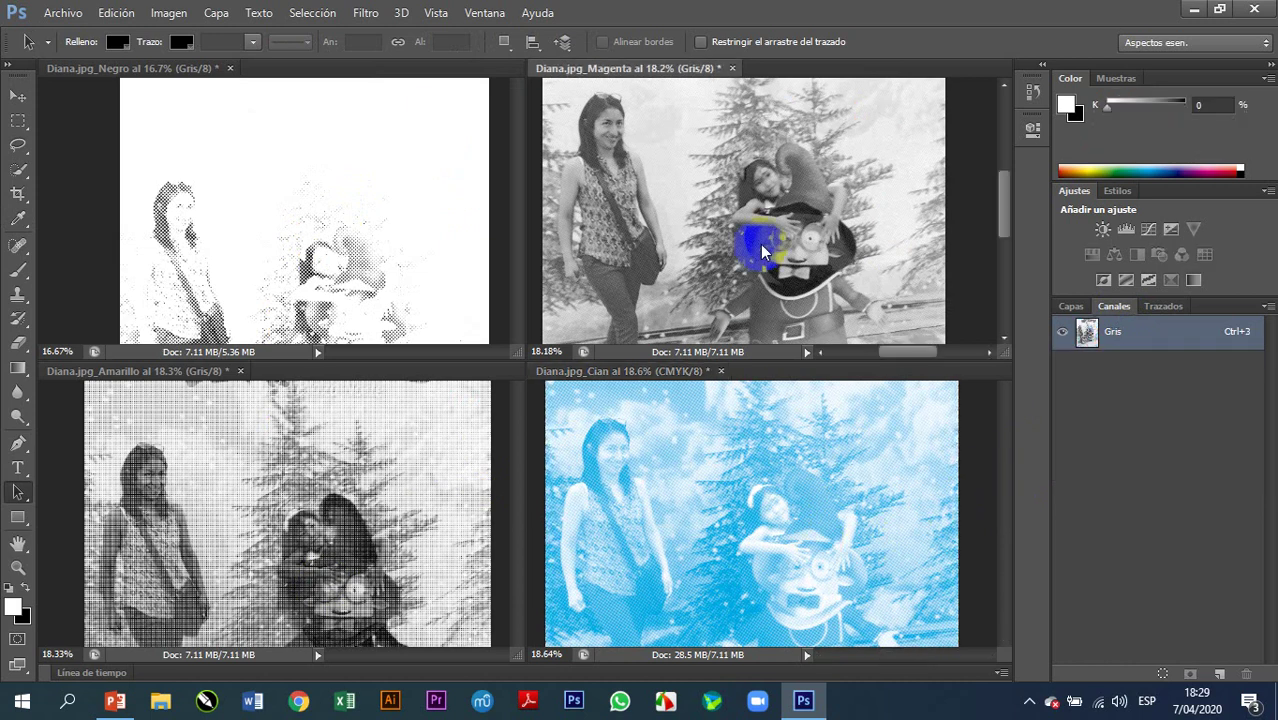
key("ctrl+a")
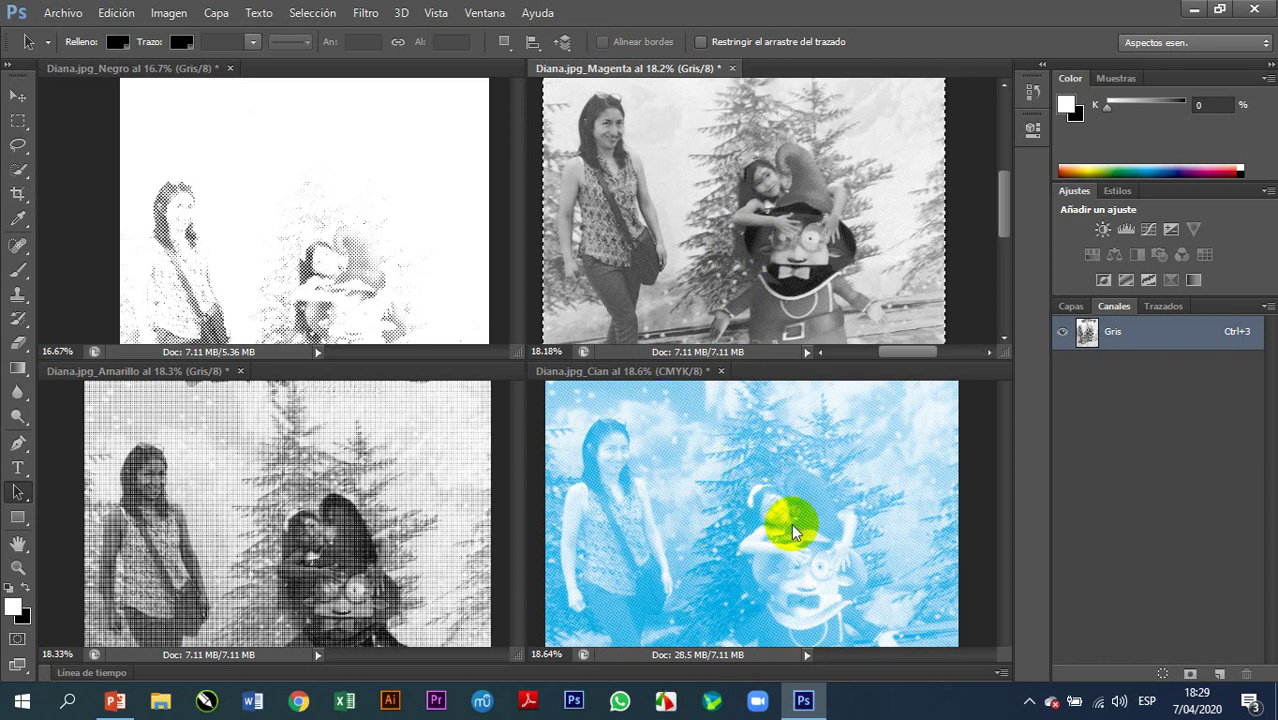
left_click(311, 191)
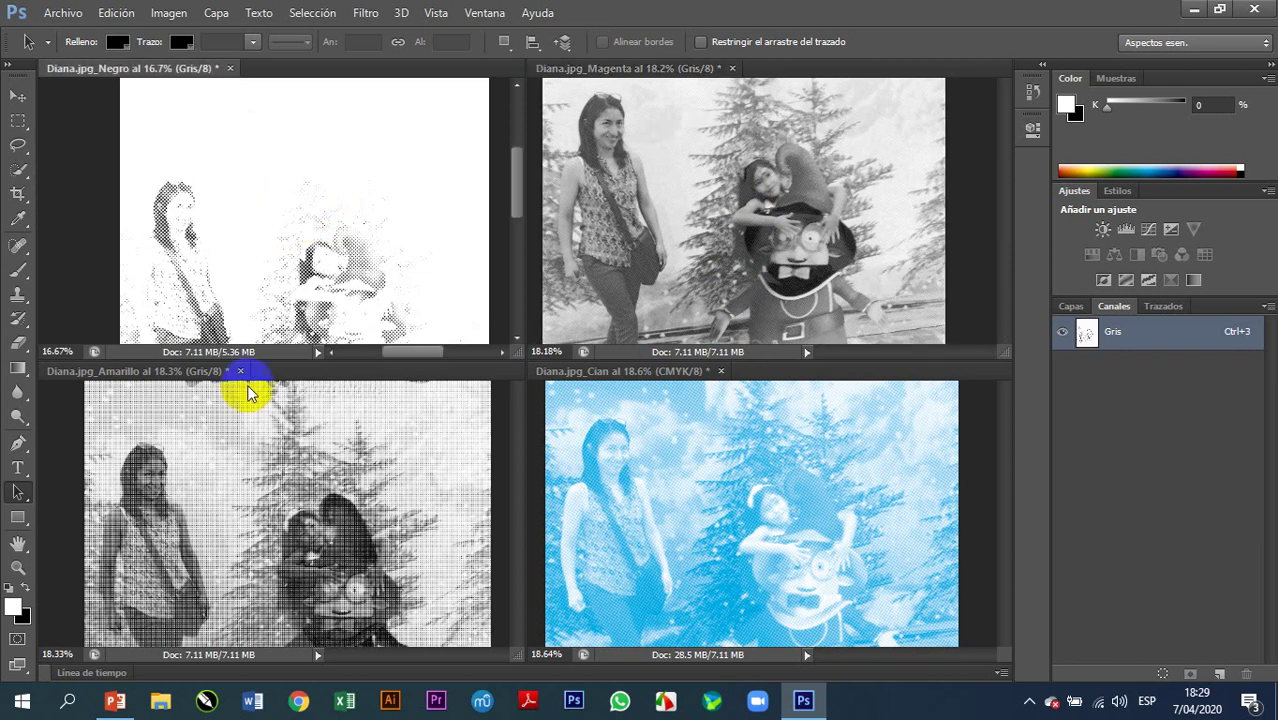
left_click(257, 442)
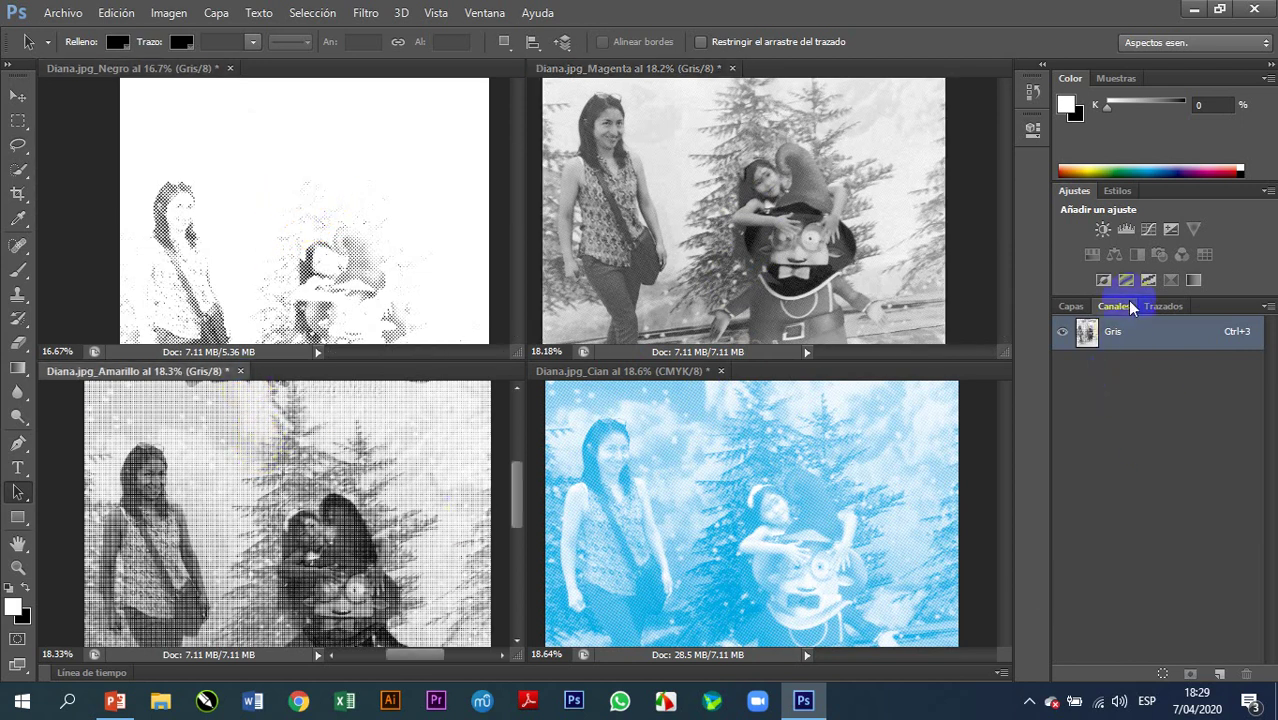
left_click(719, 485)
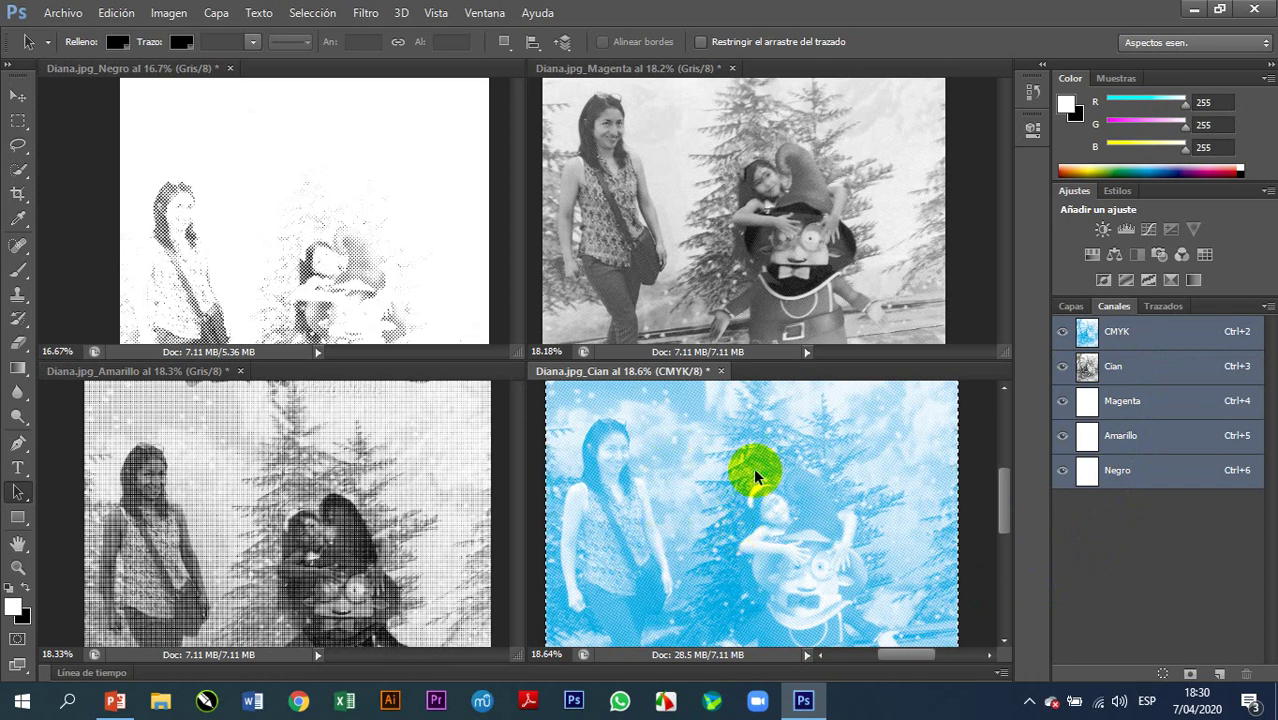
left_click(1137, 408)
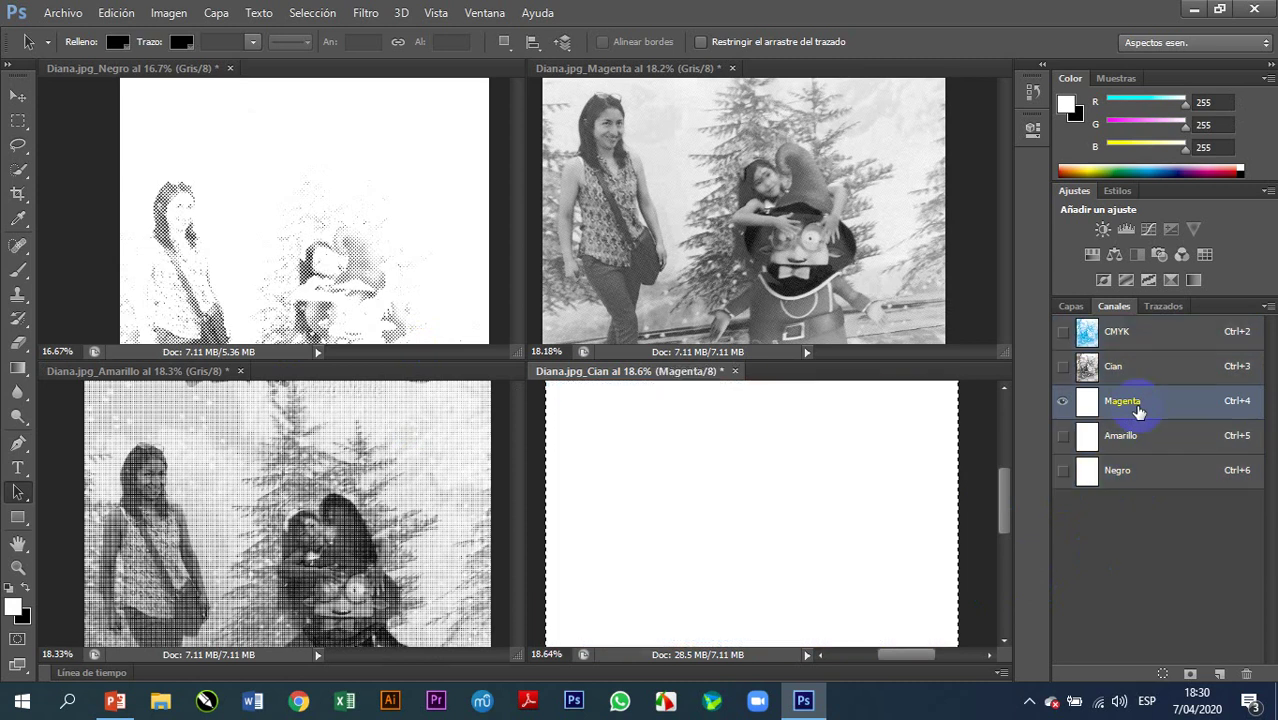
key("ctrl+v")
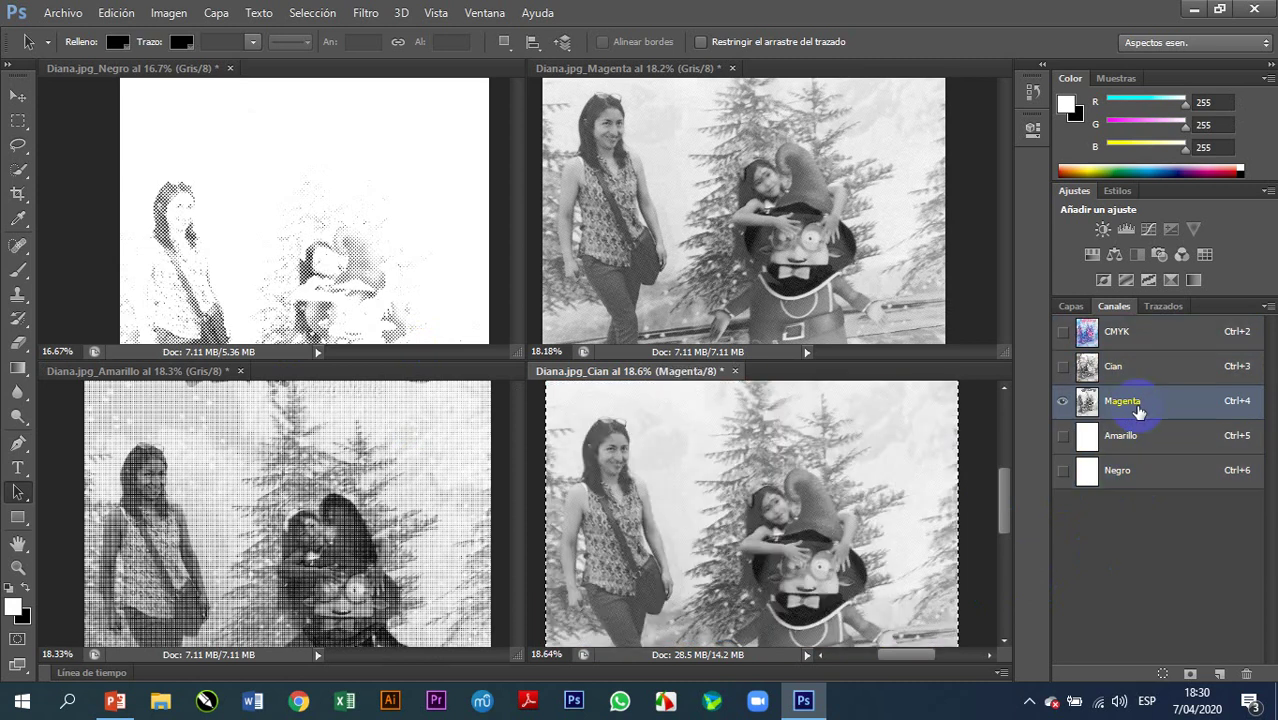
Step: Copy the whole Amarillo document image and paste it into the Amarillo channel of the Cian document
left_click(397, 492)
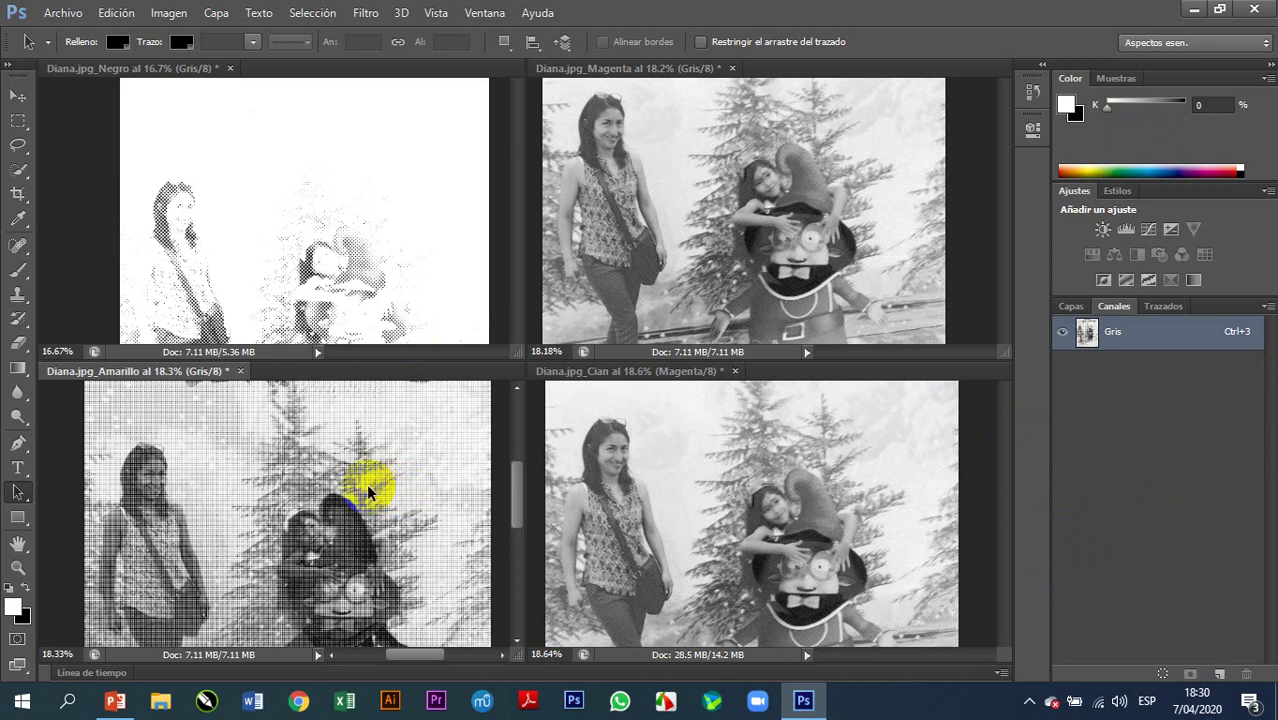
key("ctrl+a")
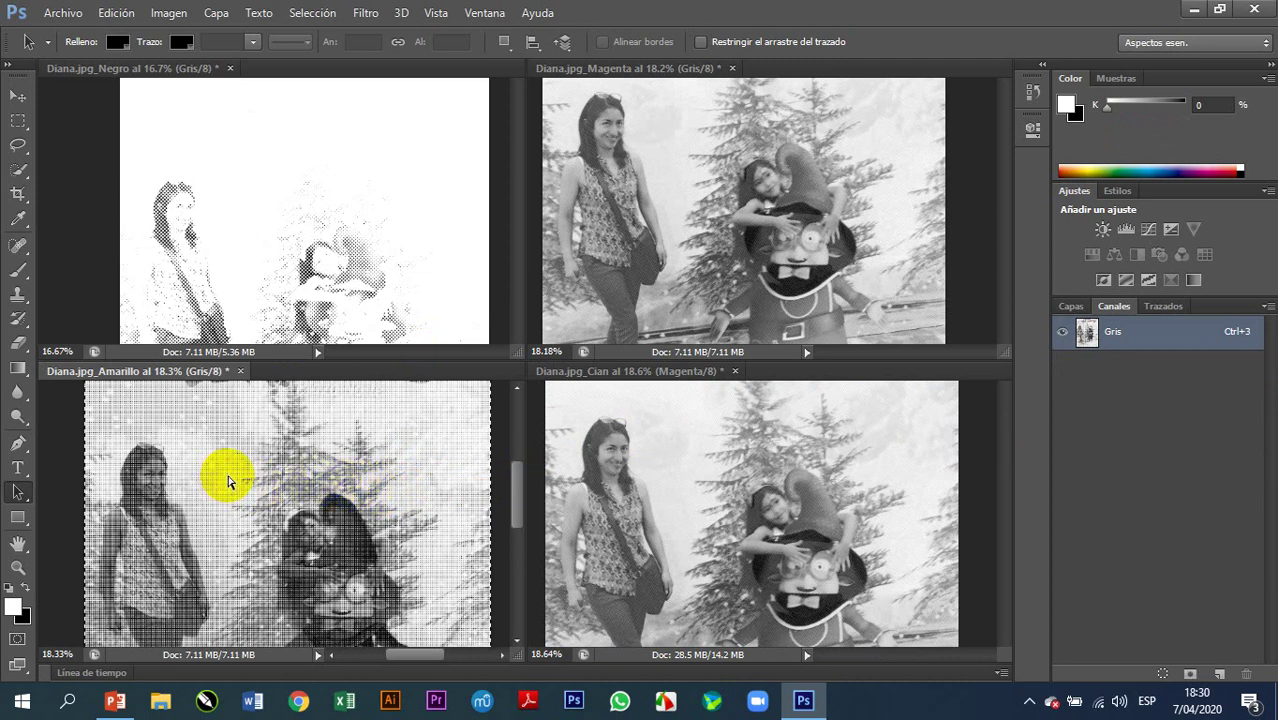
left_click(758, 527)
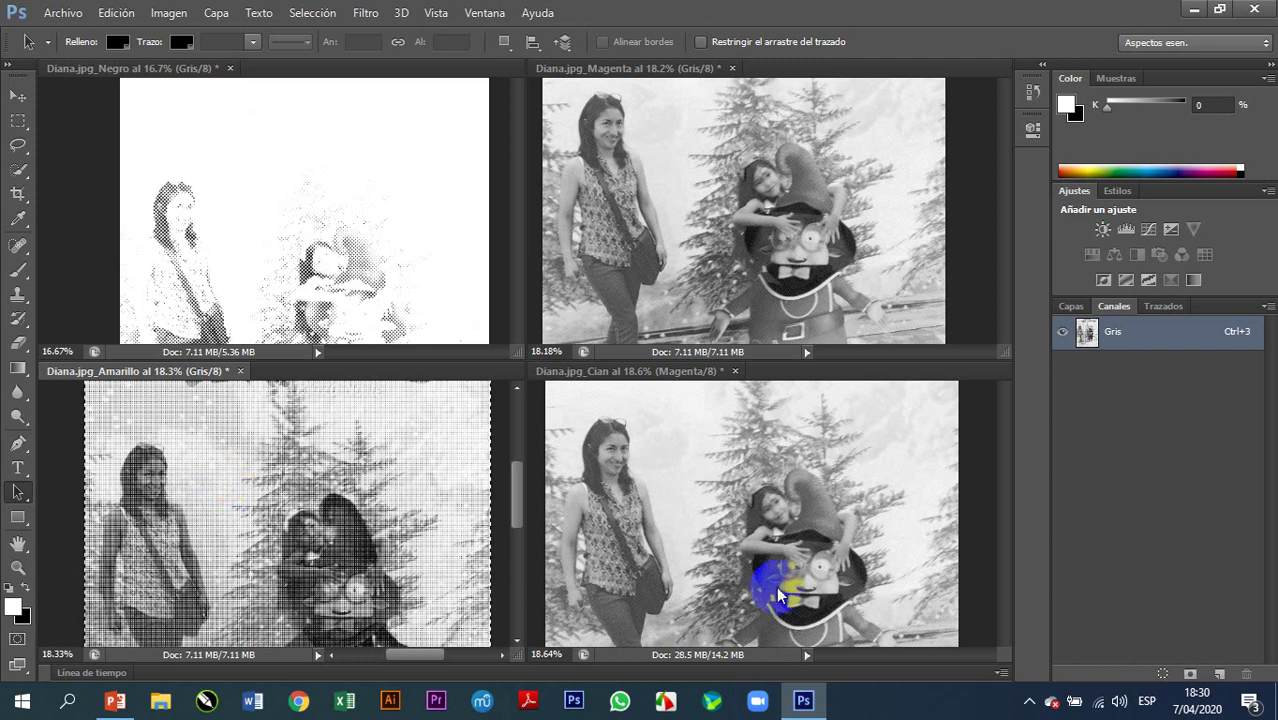
key("ctrl+a")
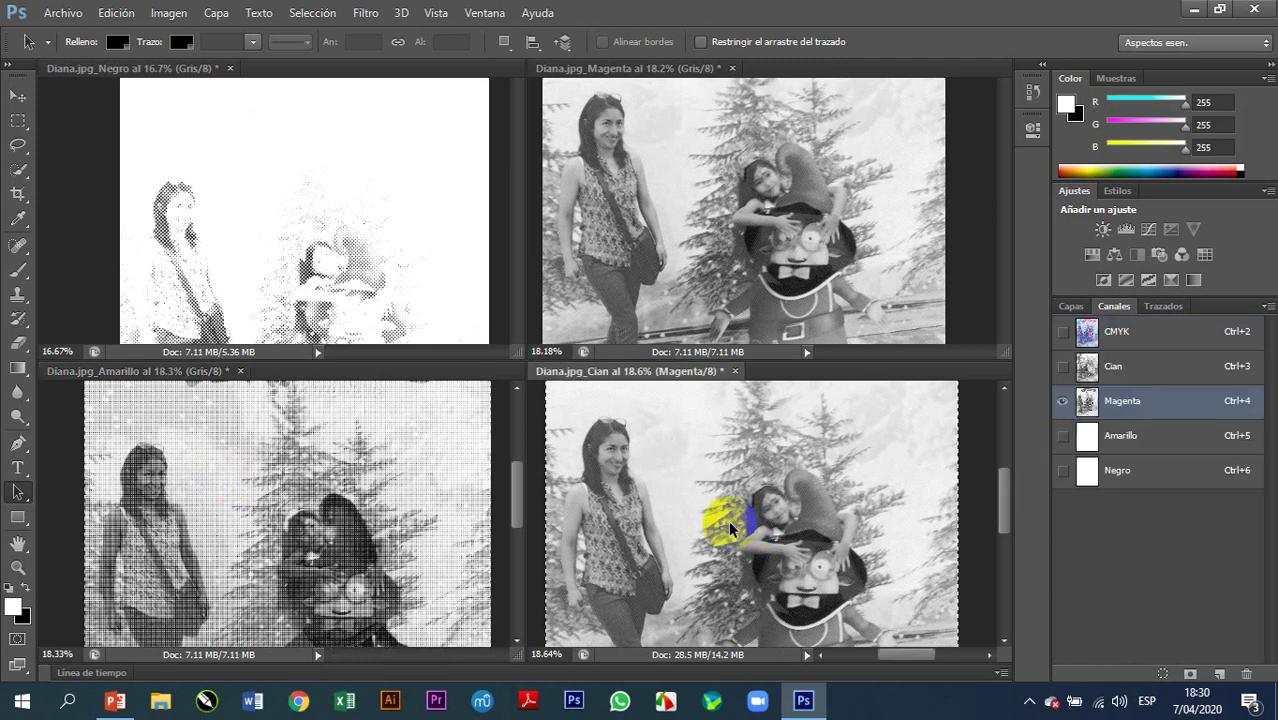
left_click(1124, 438)
key("ctrl+v")
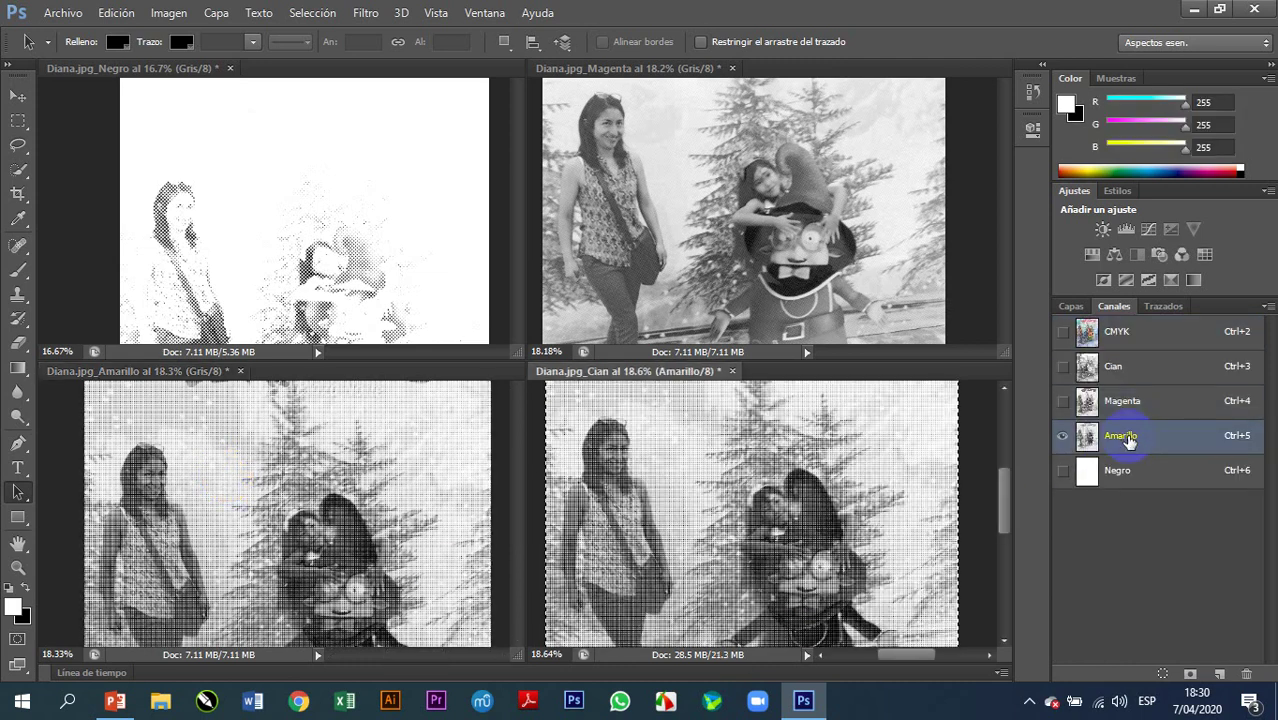
Step: Copy the whole Negro document image and paste it into the Negro channel of the Cian document
left_click(372, 242)
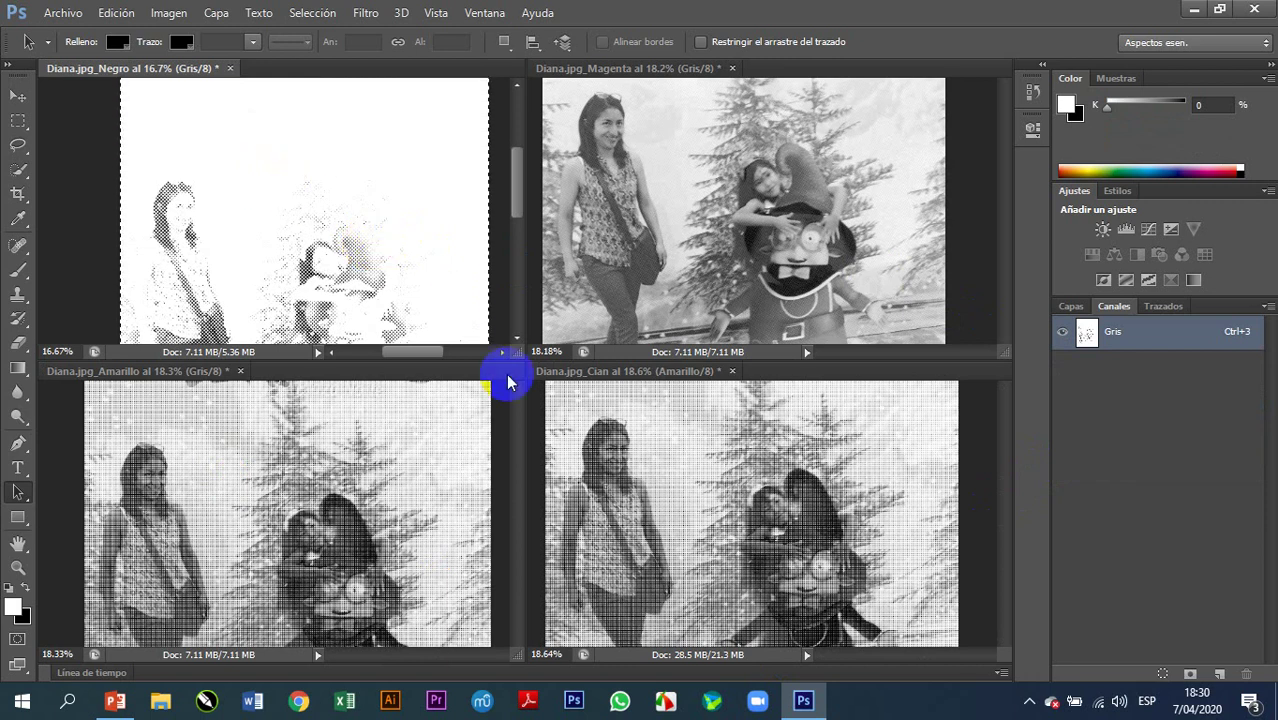
left_click(728, 526)
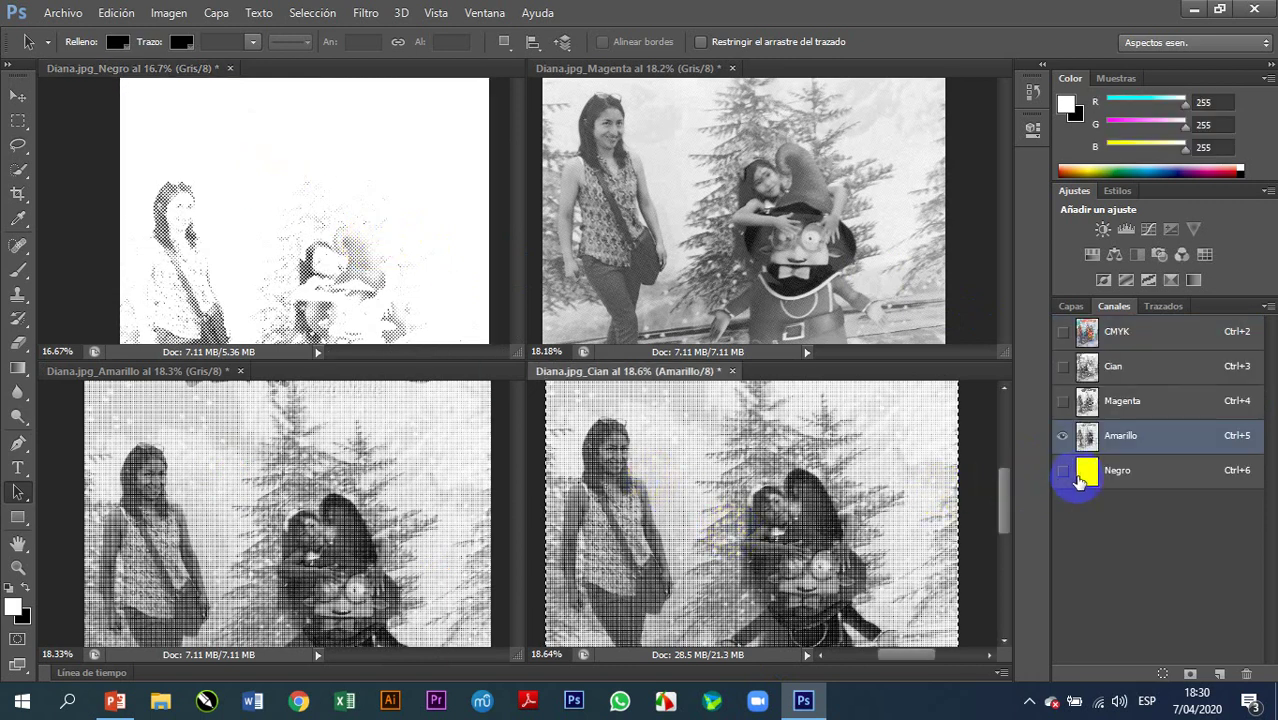
left_click(1117, 474)
key("ctrl+v")
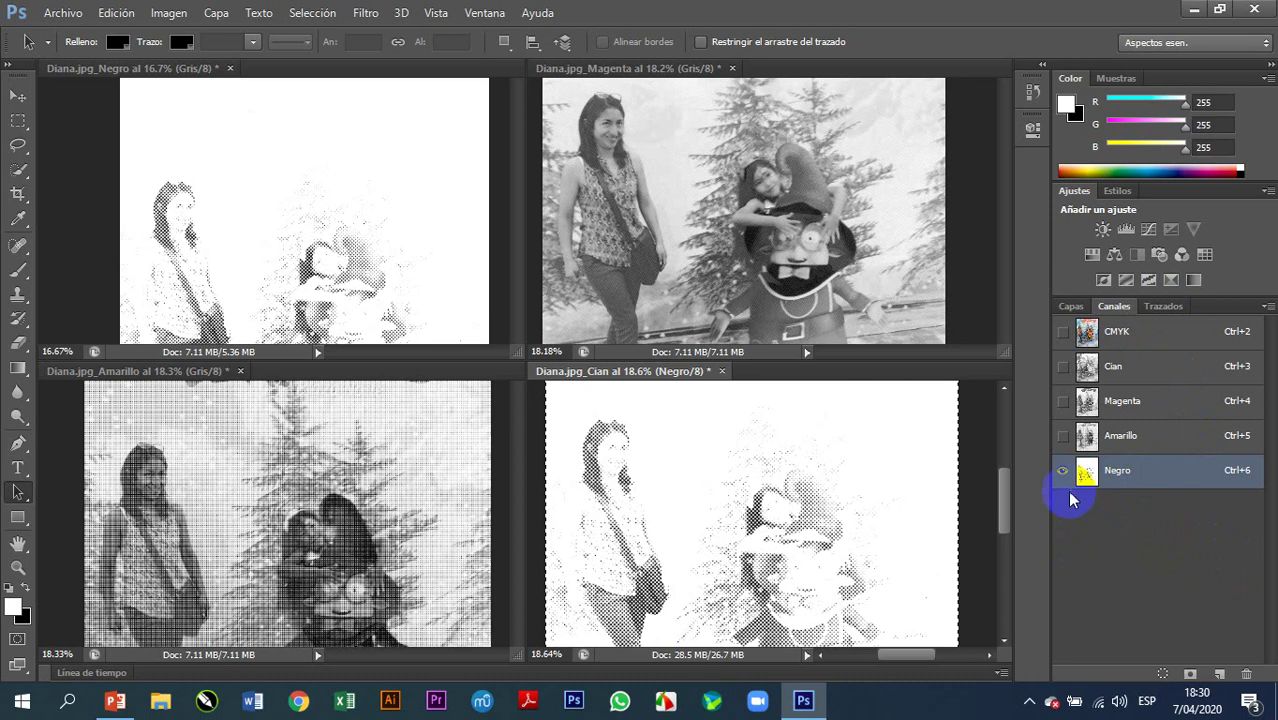
Step: Make the Amarillo, Magenta and Cian channels visible together with the Negro channel in the Cian document
left_click(1063, 438)
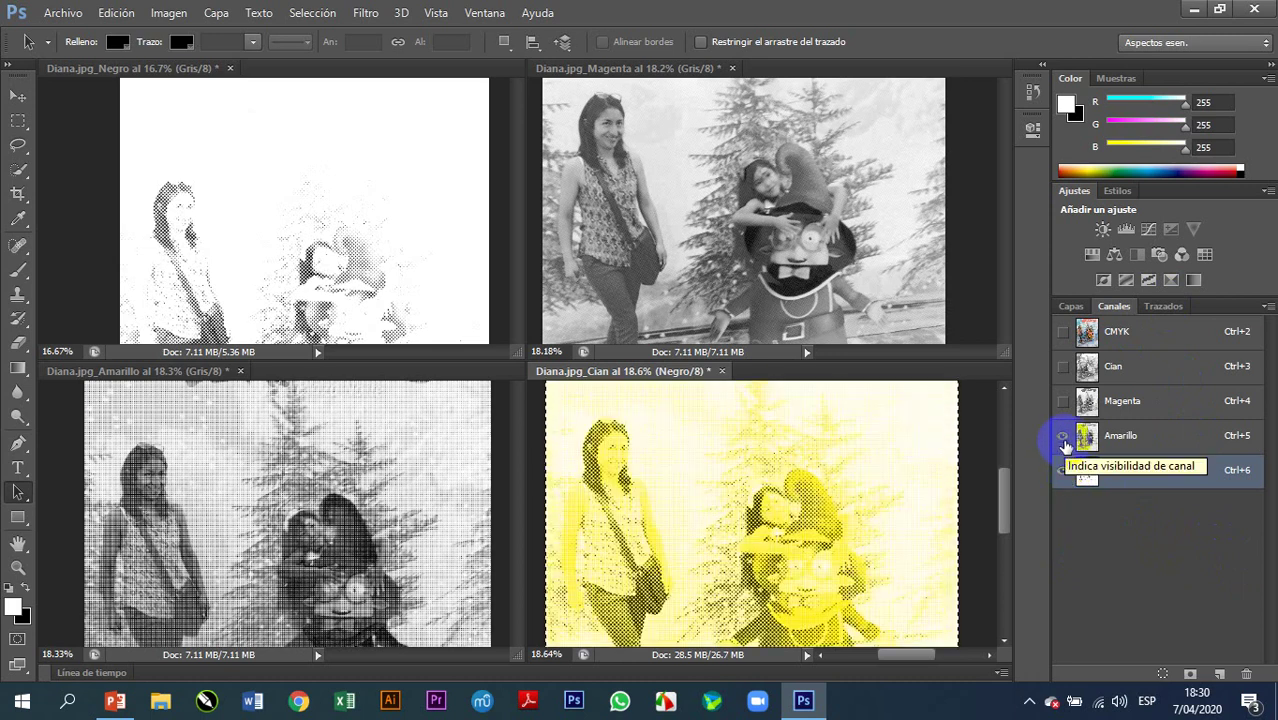
left_click(1063, 401)
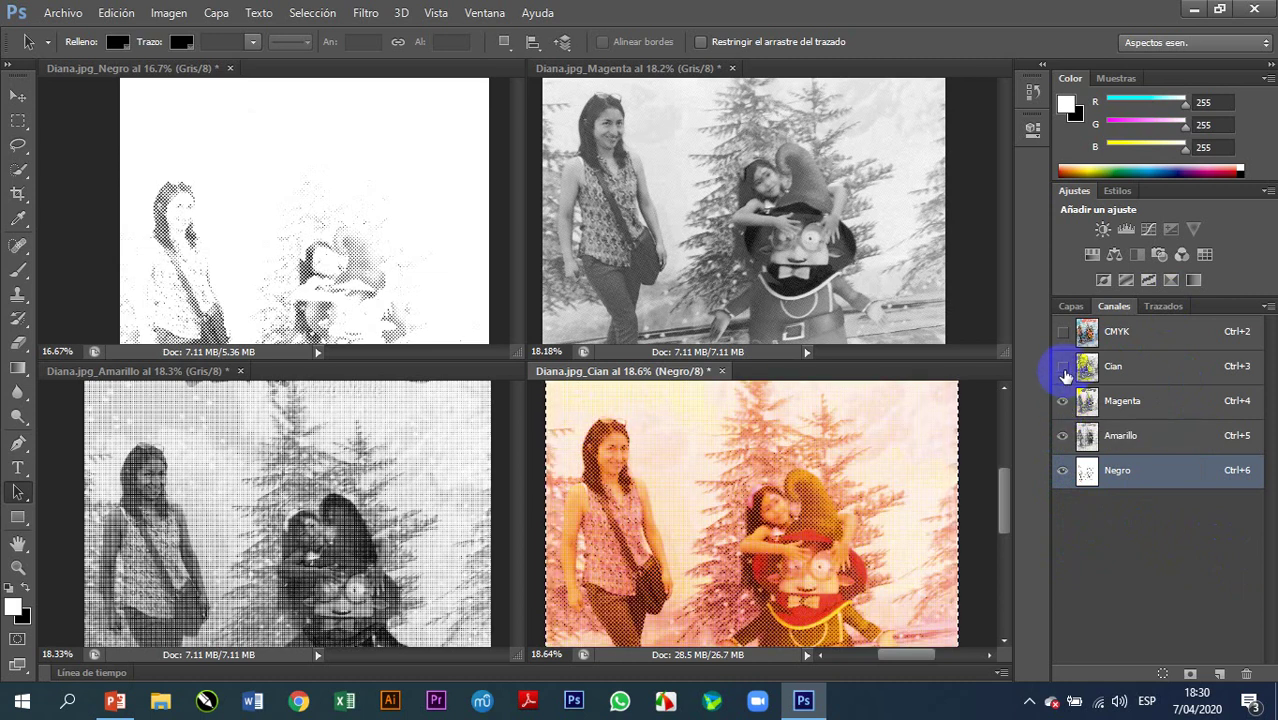
left_click(1063, 367)
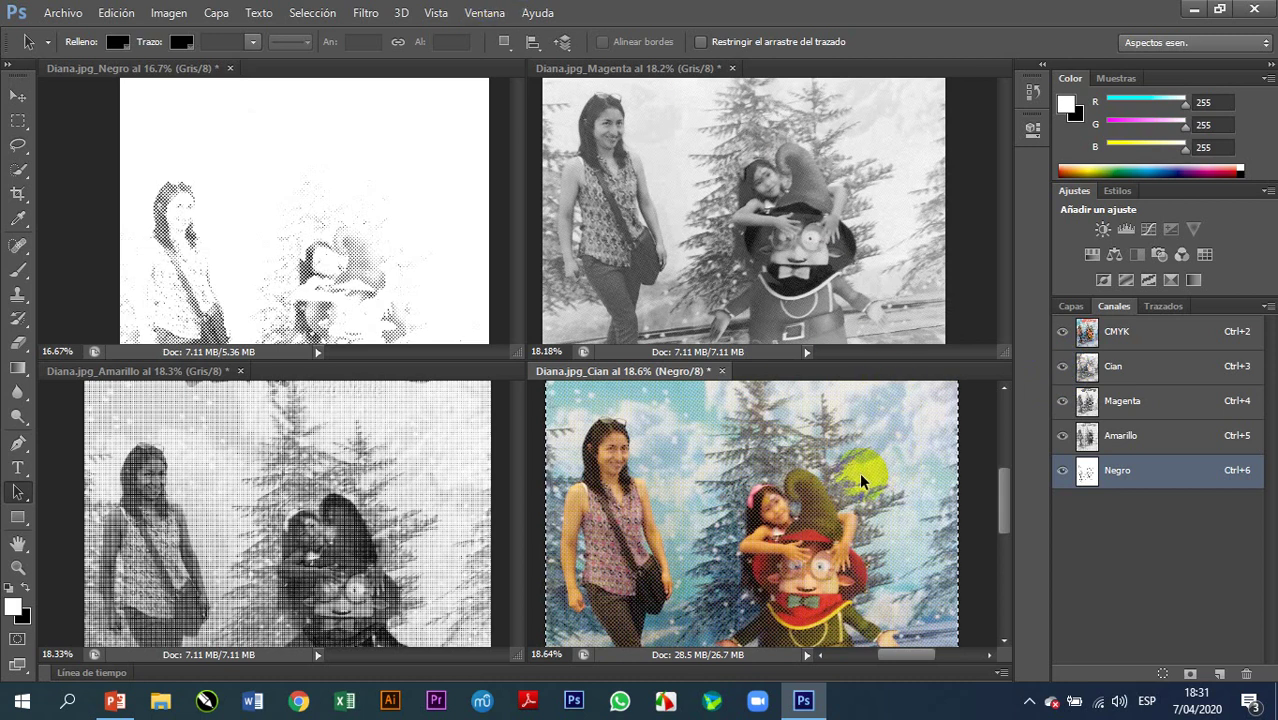
Step: Display the combined CMYK image in full-screen mode with menus and clear its selection
left_click(788, 522)
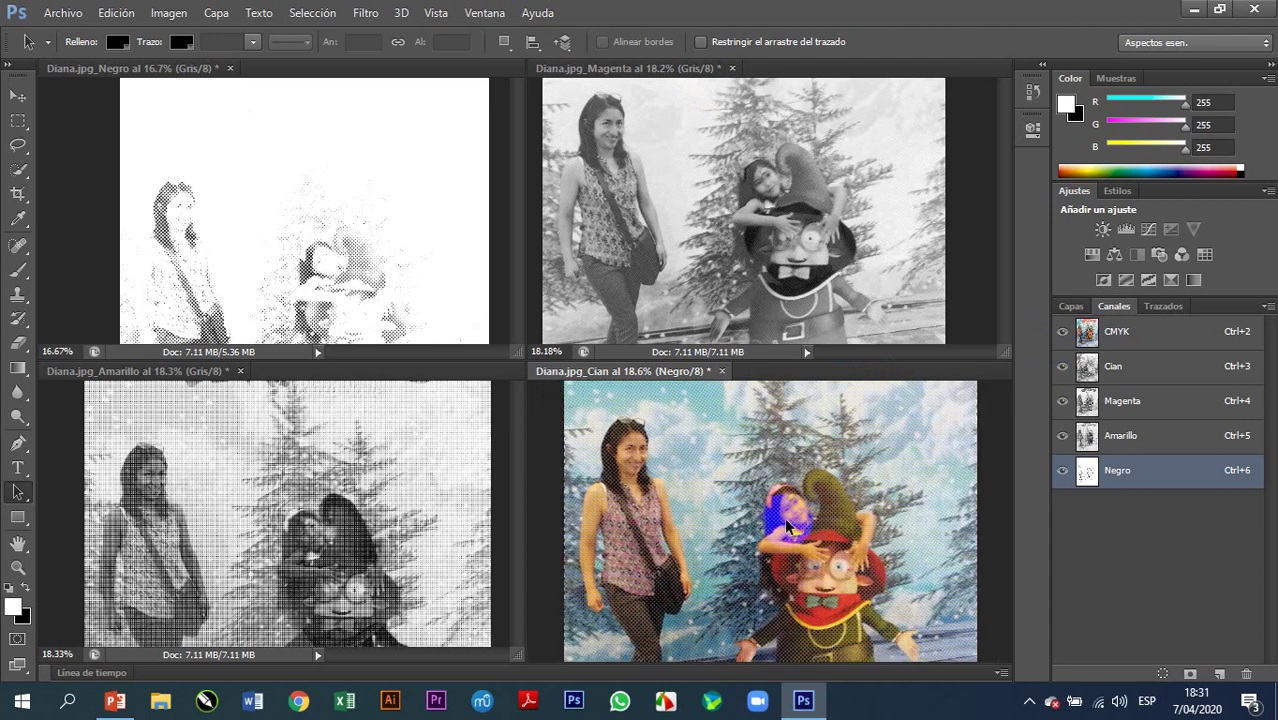
key("f")
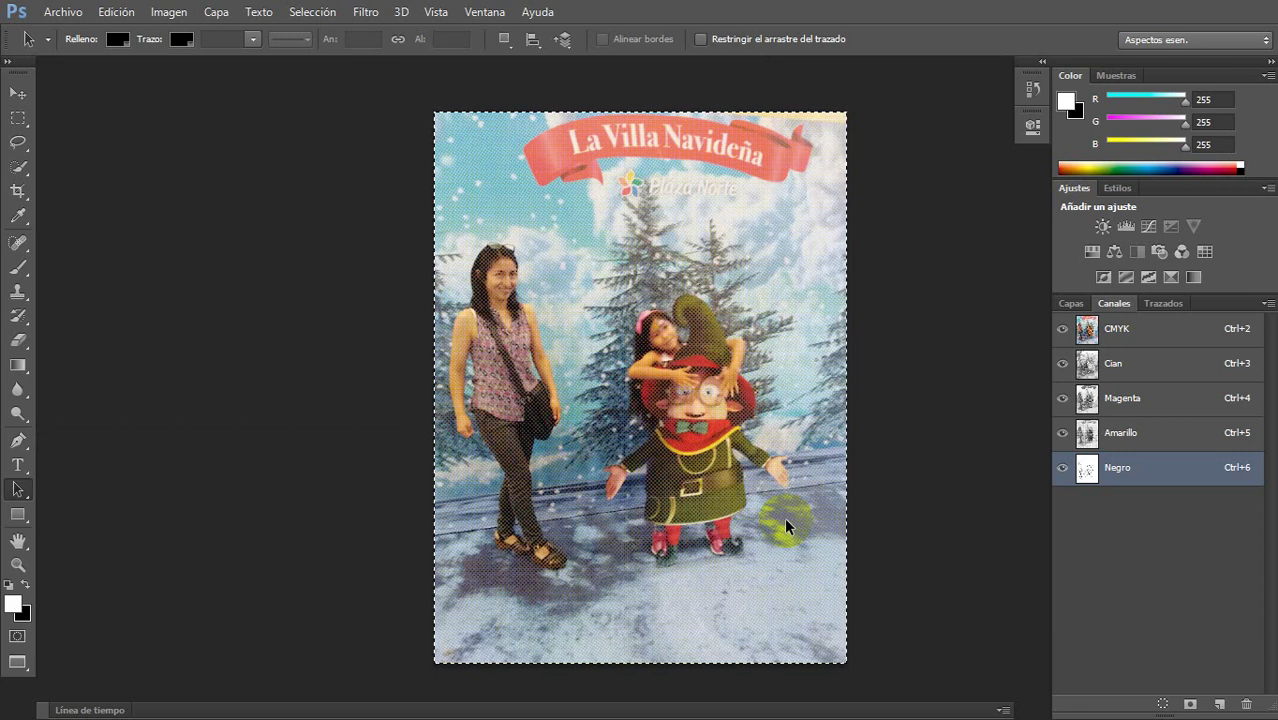
key("ctrl+d")
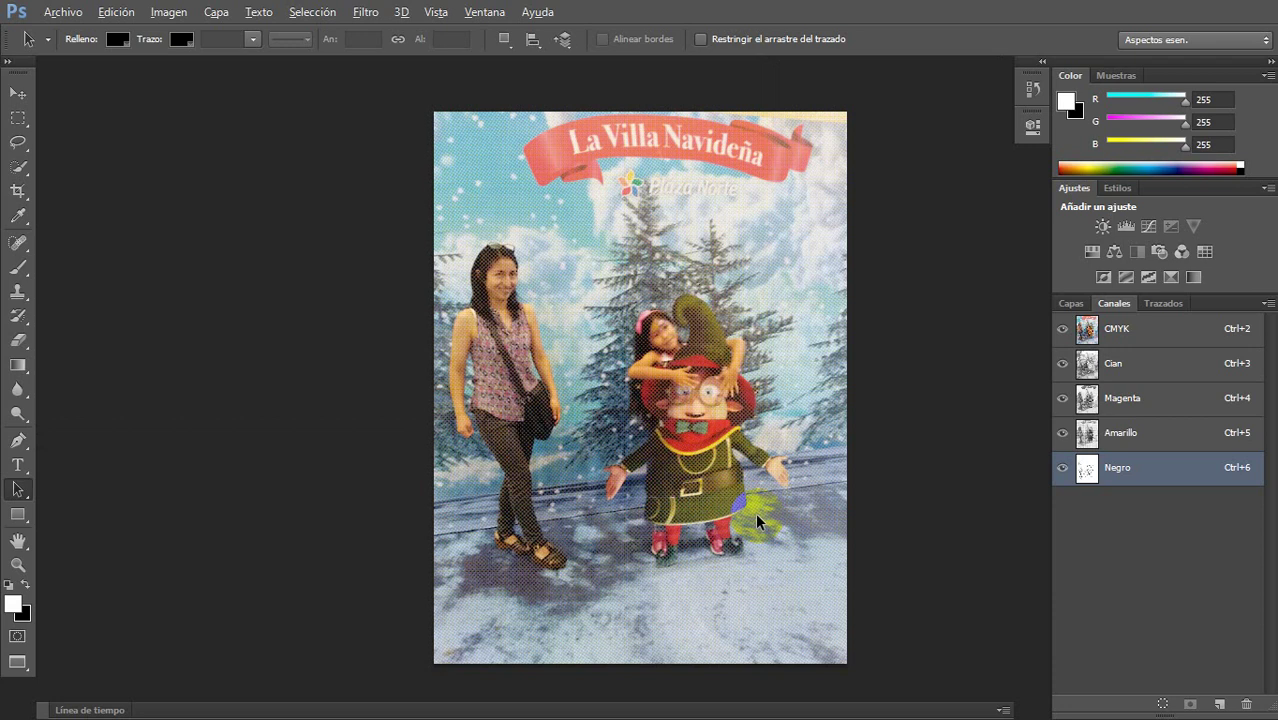
Step: Examine the halftone dot pattern of the combined image up close around the elf figure and as a whole
scroll(755, 512, "up", 2)
scroll(723, 489, "up", 4)
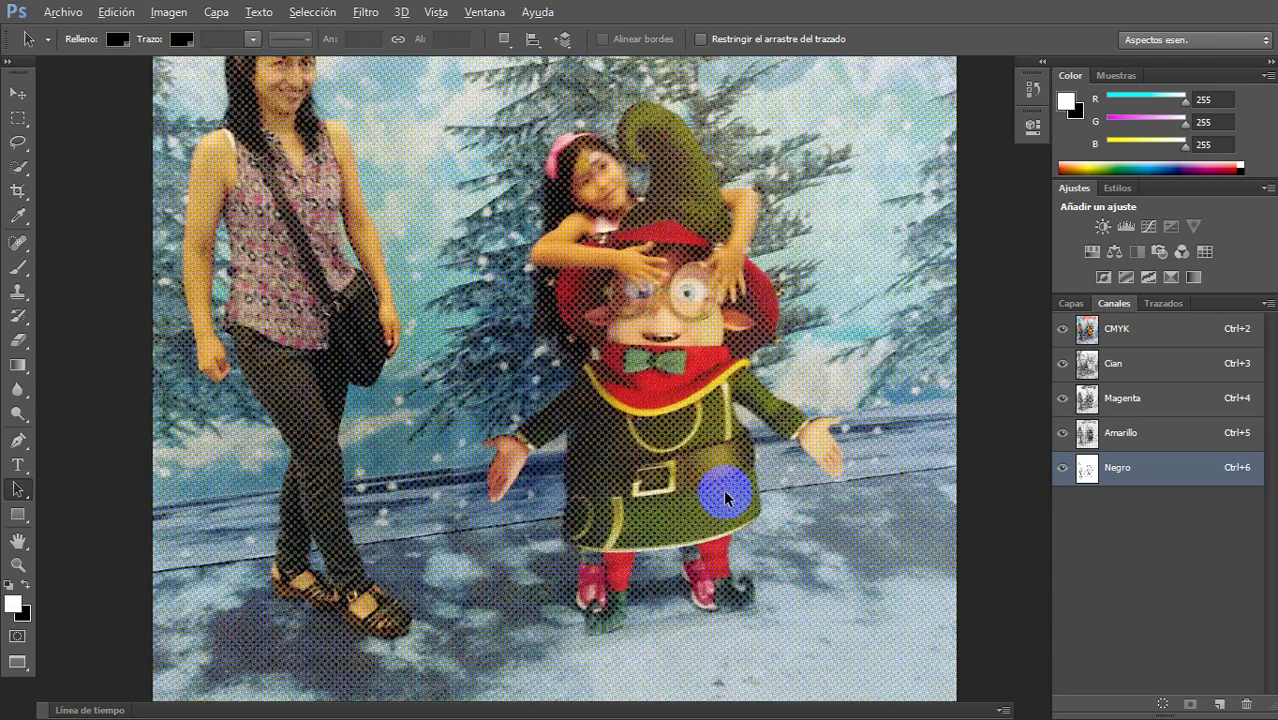
scroll(725, 497, "up", 1)
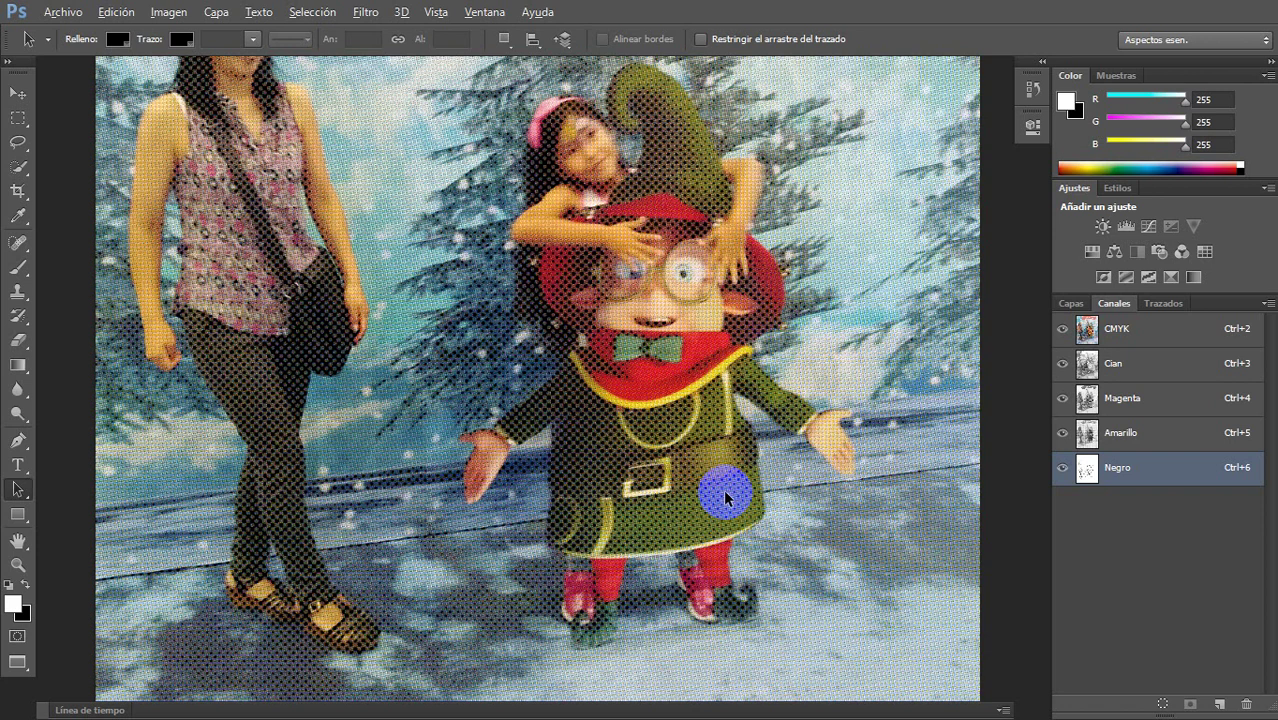
scroll(725, 497, "down", 1)
key("alt")
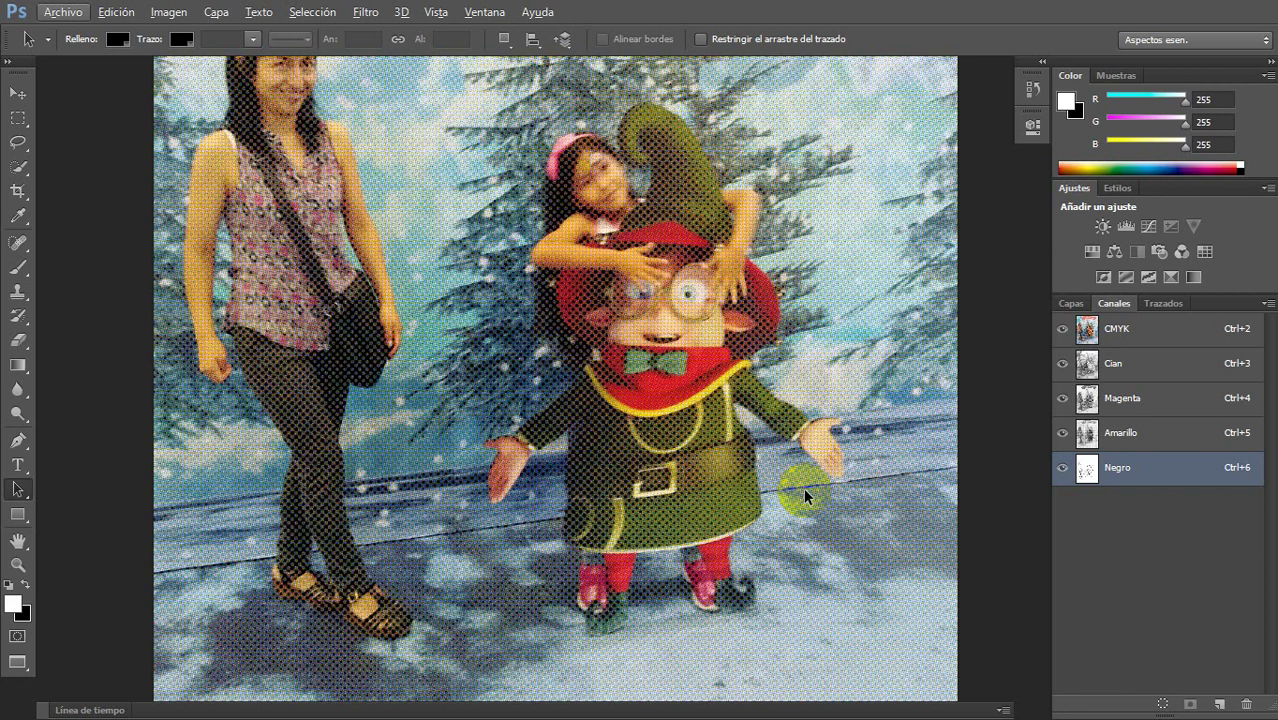
left_click_drag(608, 511, 657, 517)
scroll(627, 470, "down", 2)
scroll(627, 470, "down", 3)
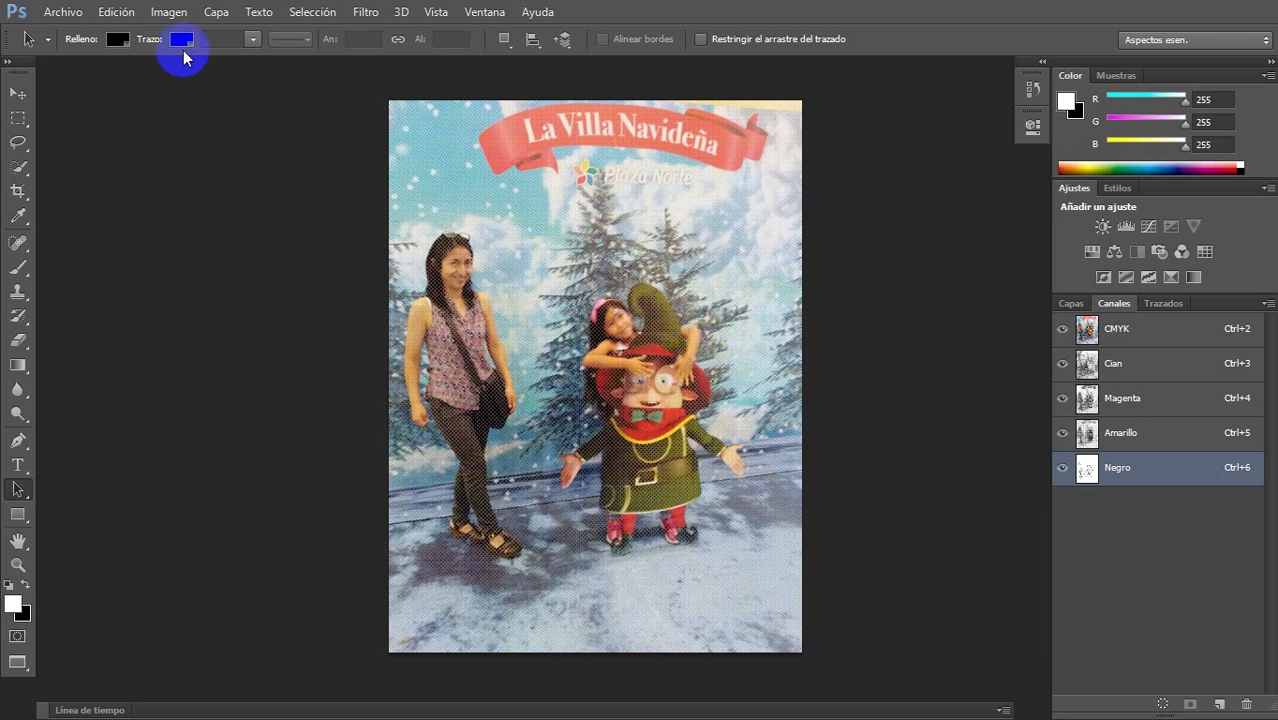
Step: Check the combined image's pixel dimensions, document size and resolution without changing them
left_click(172, 16)
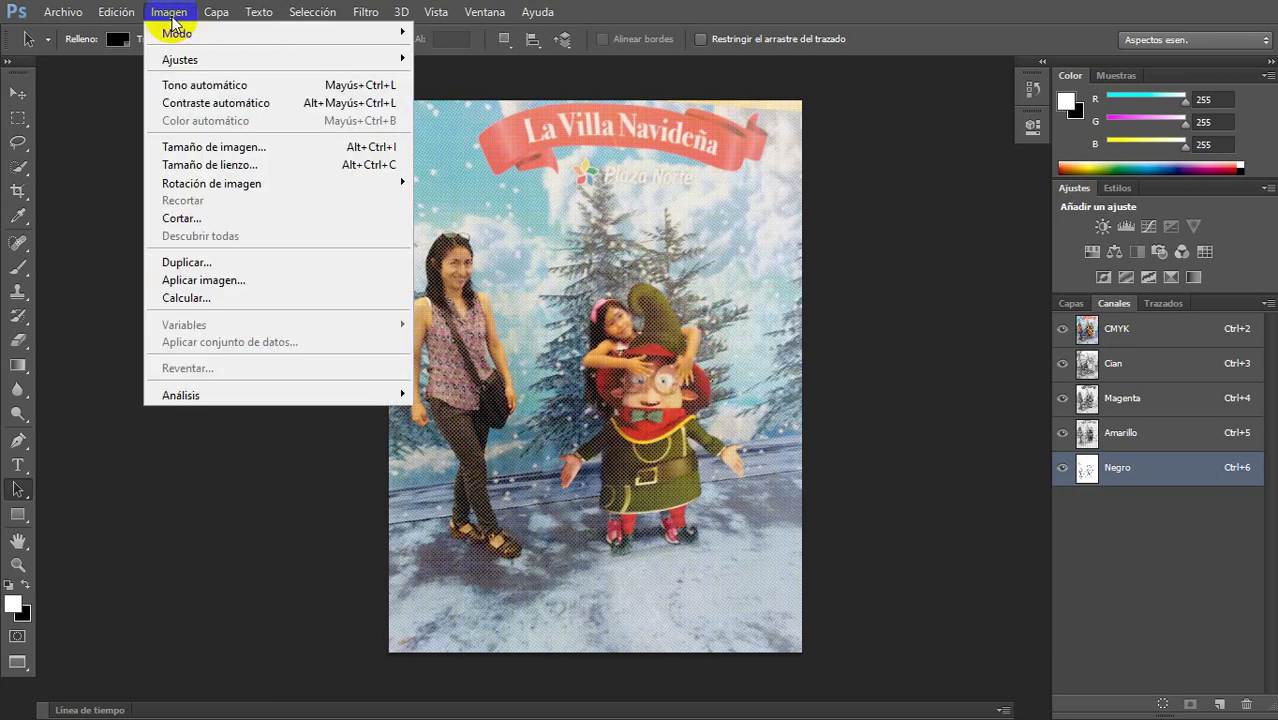
left_click(214, 147)
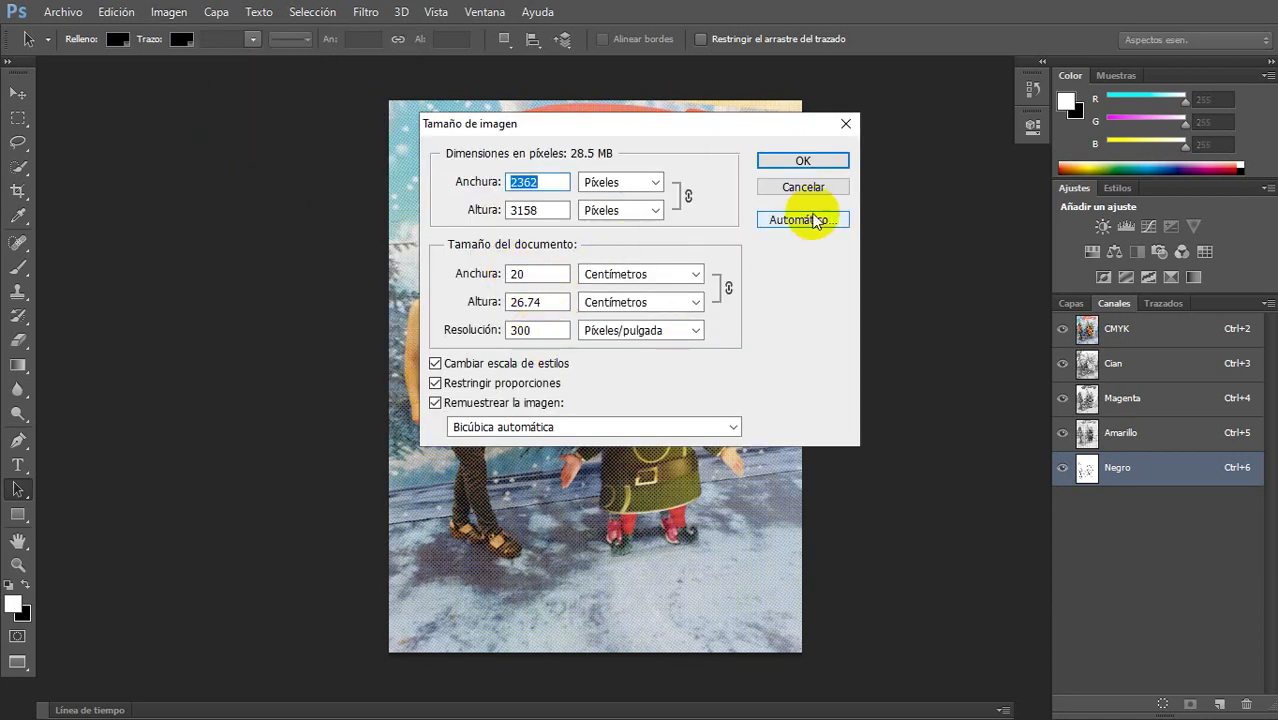
left_click(806, 189)
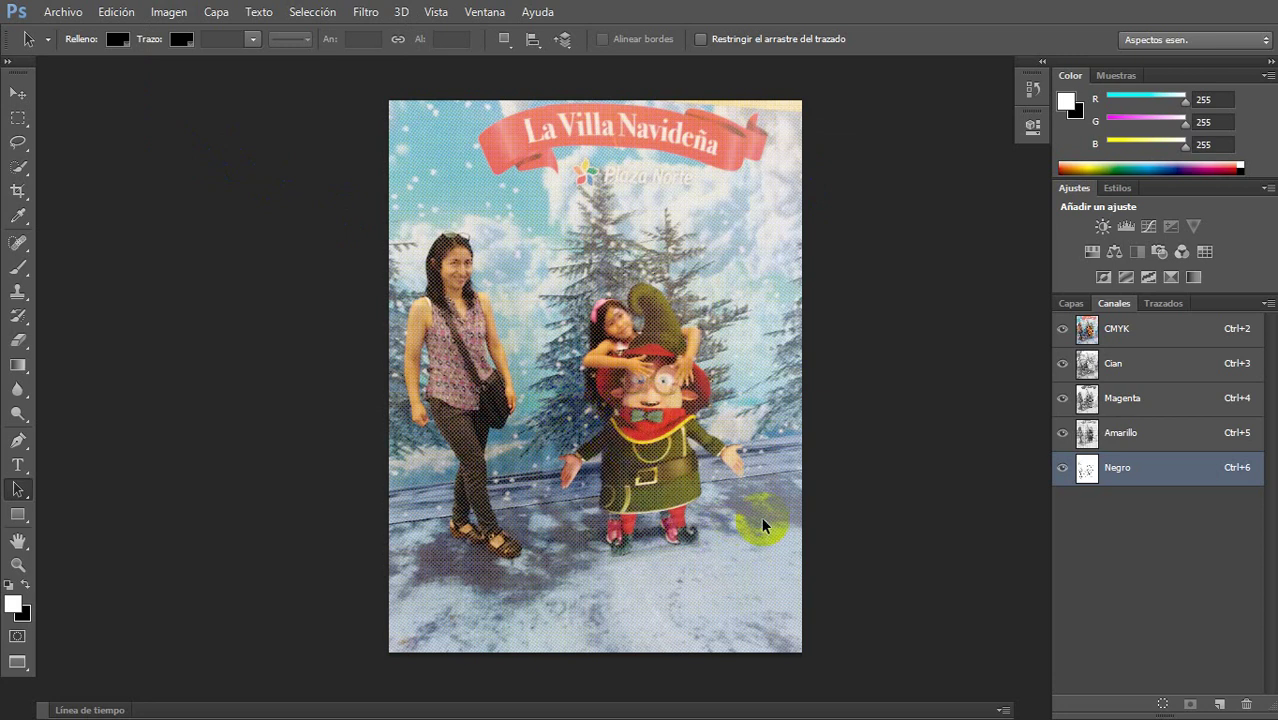
left_click(797, 531)
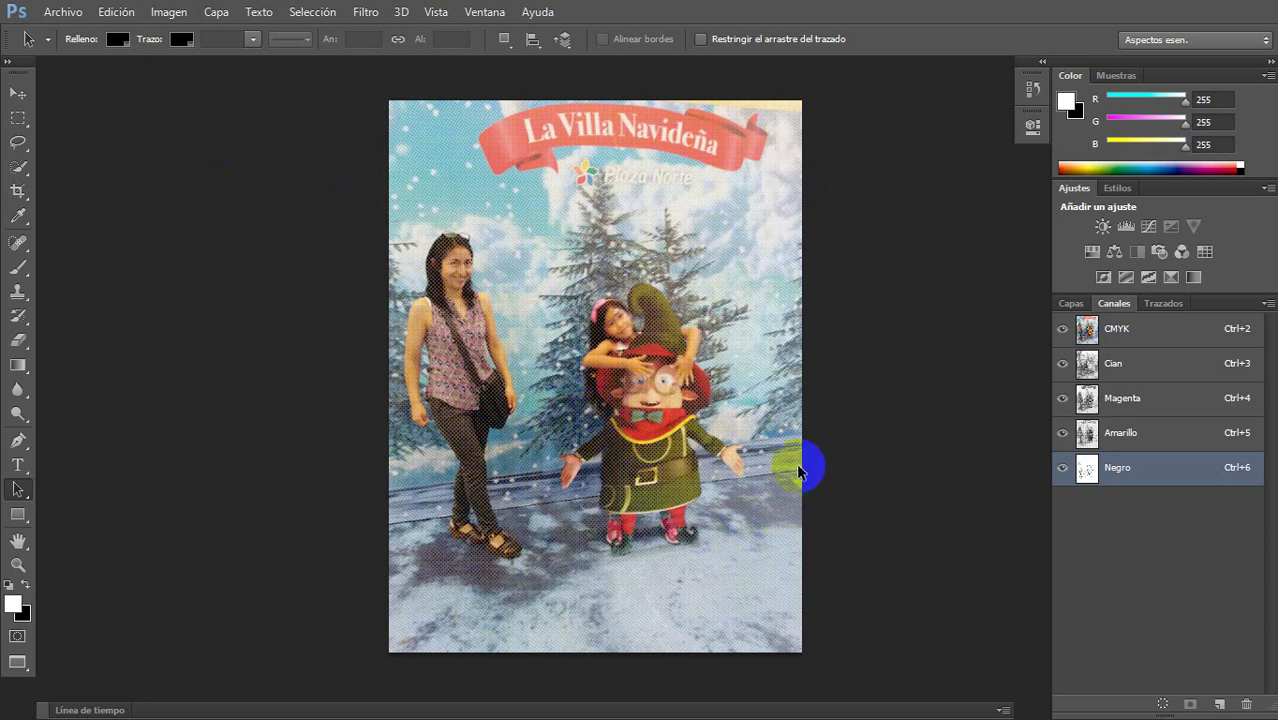